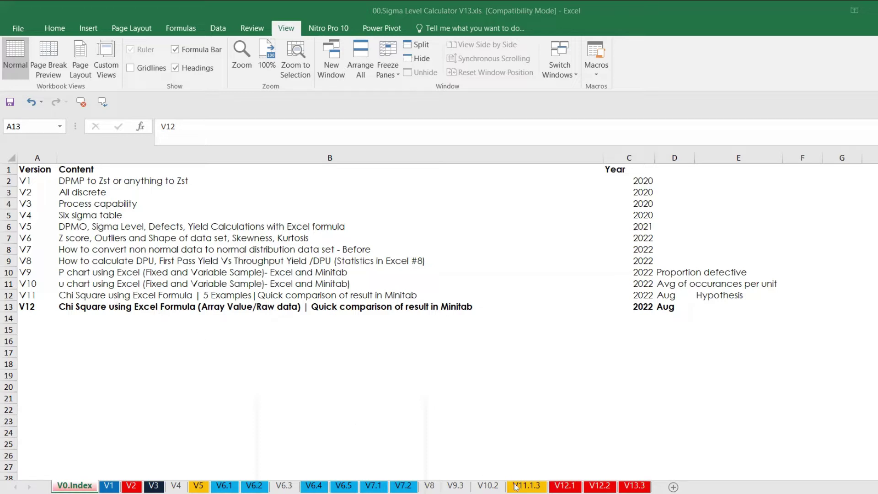
Review the chi-square examples on sheets V12.1, V12.2 and V13.3, including the COUNTIF formulas in their count tables.
{"action": "key", "text": "ctrl+shift+Right"}
{"action": "left_click", "coordinate": [563, 486]}
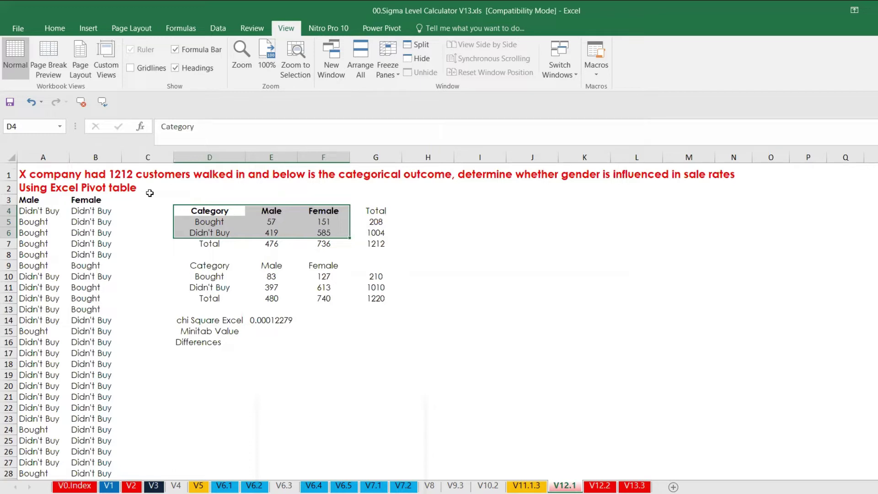
{"action": "left_click", "coordinate": [255, 224]}
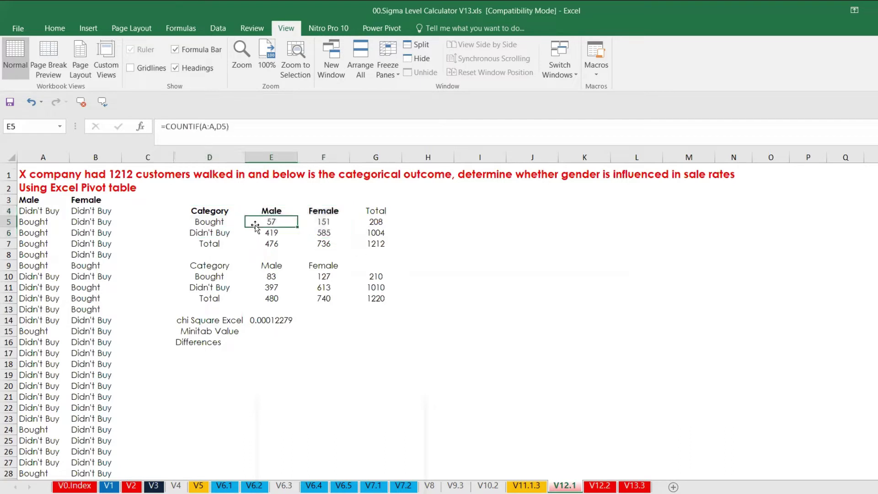
{"action": "left_click", "coordinate": [591, 487]}
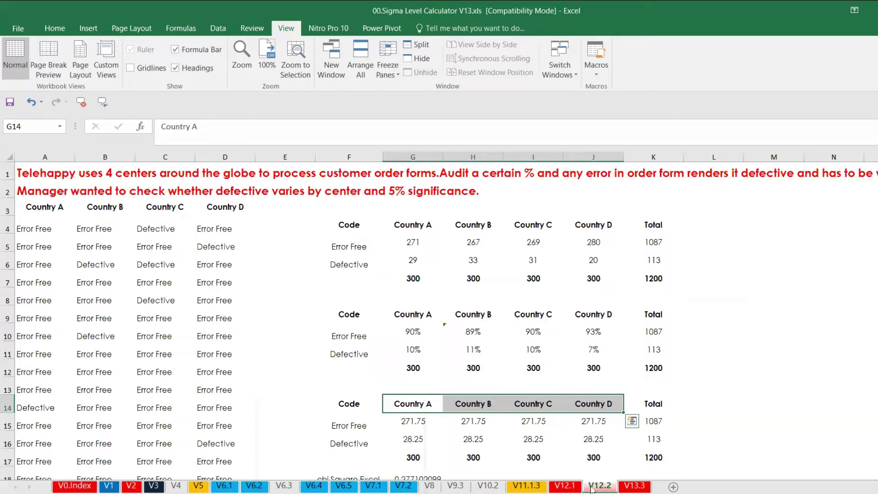
{"action": "left_click", "coordinate": [352, 255]}
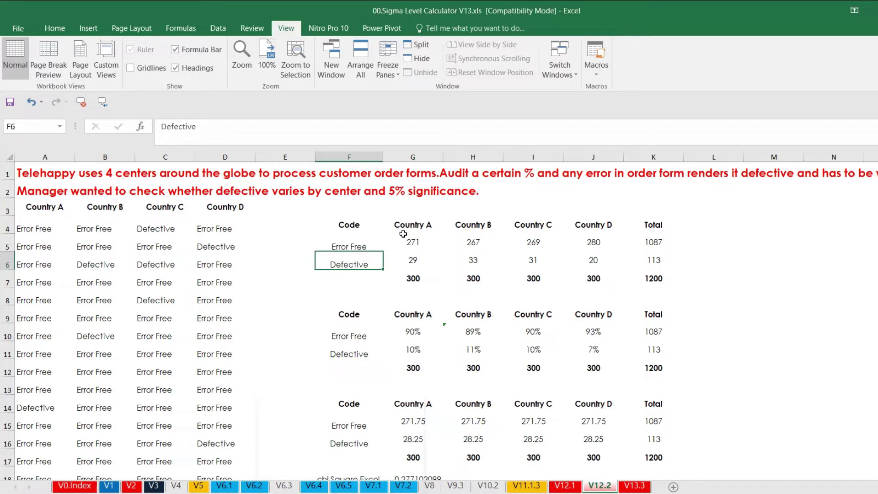
{"action": "left_click", "coordinate": [403, 234]}
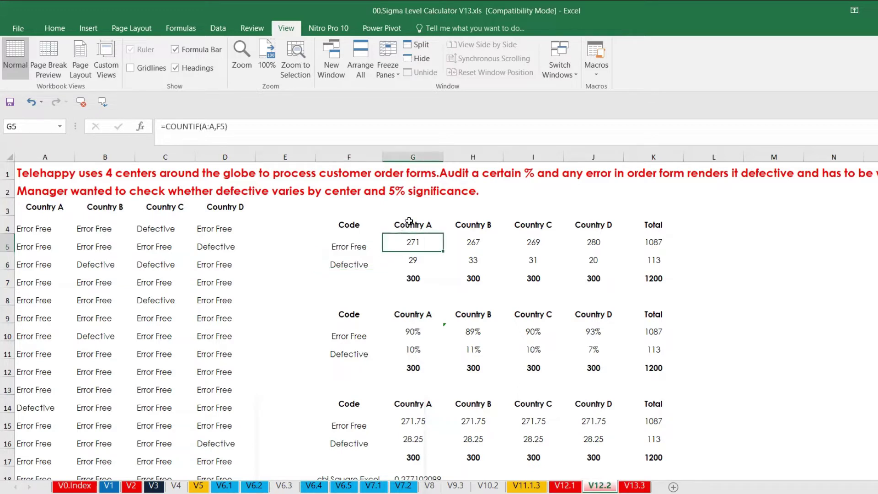
{"action": "left_click", "coordinate": [409, 221]}
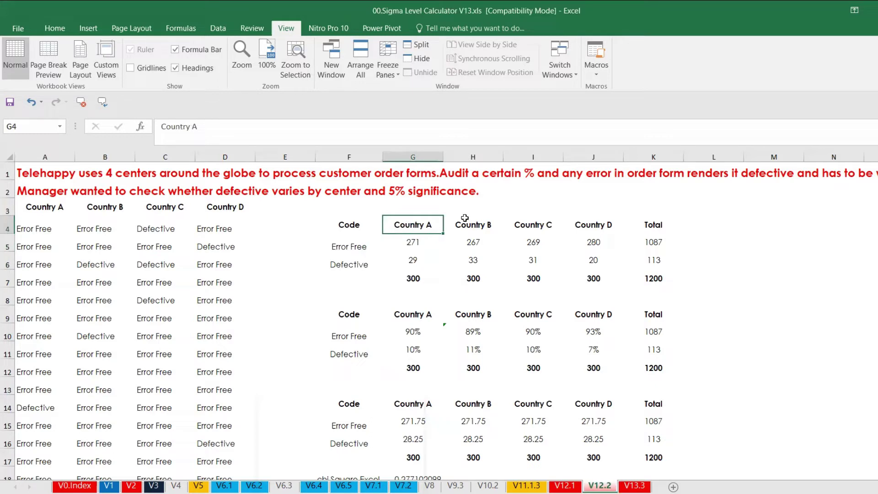
{"action": "left_click", "coordinate": [636, 487]}
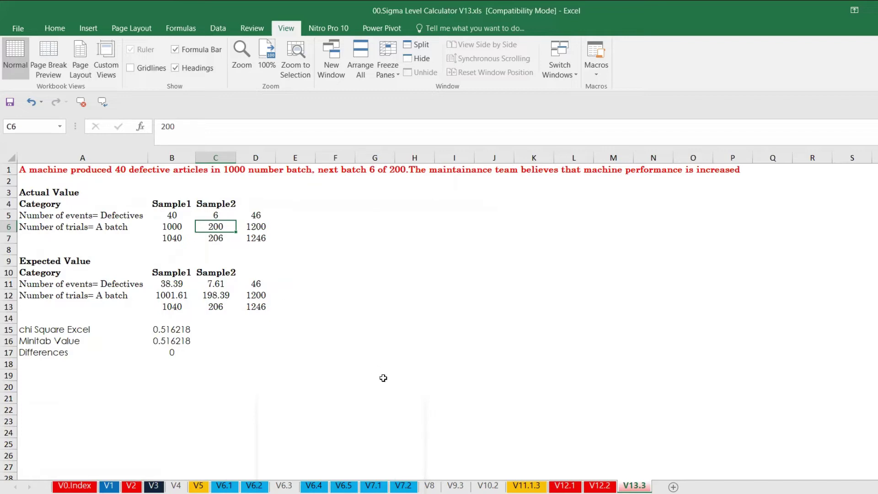
Examine the raw Male and Female purchase data and the Bought/Didn't Buy category table on sheet V12.1.
{"action": "left_click", "coordinate": [565, 487]}
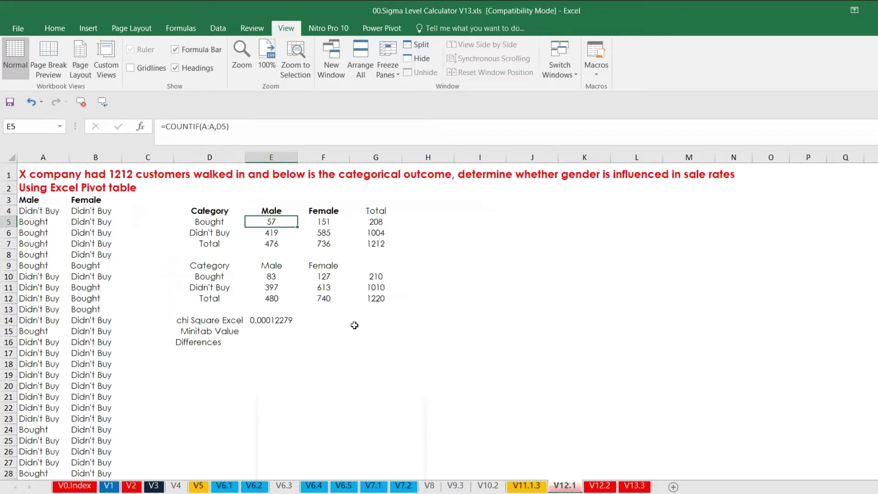
{"action": "left_click", "coordinate": [36, 197]}
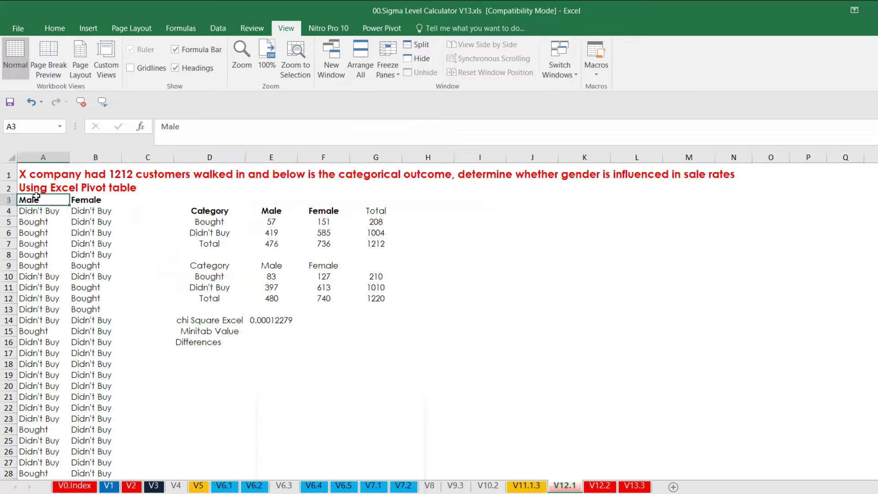
{"action": "key", "text": "shift+Right"}
{"action": "key", "text": "Down"}
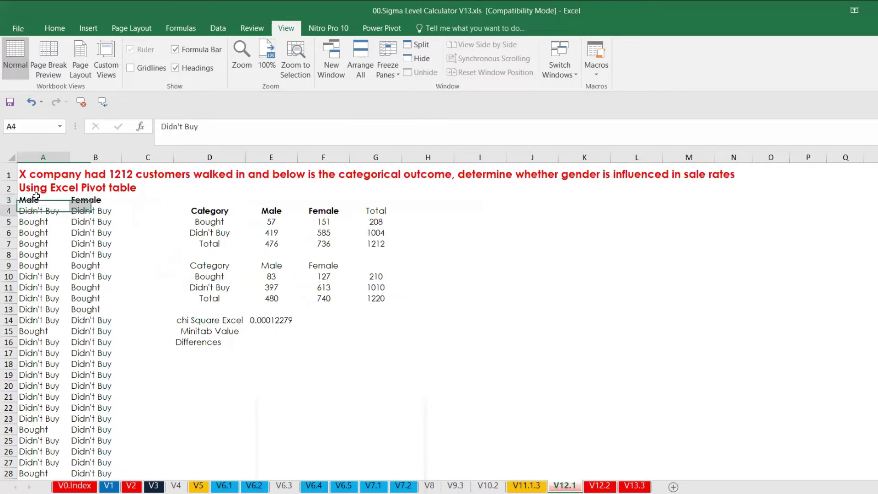
{"action": "key", "text": "Down"}
{"action": "key", "text": "Down"}
{"action": "key", "text": "Down"}
{"action": "key", "text": "Down"}
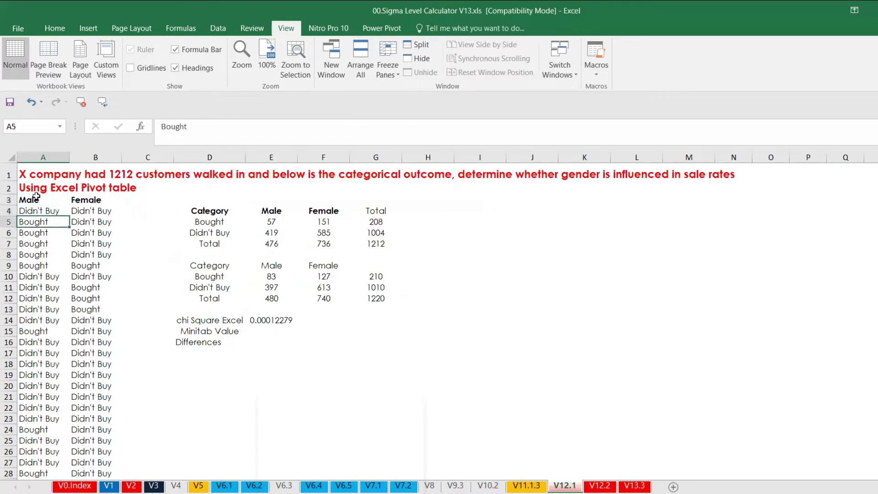
{"action": "key", "text": "Down"}
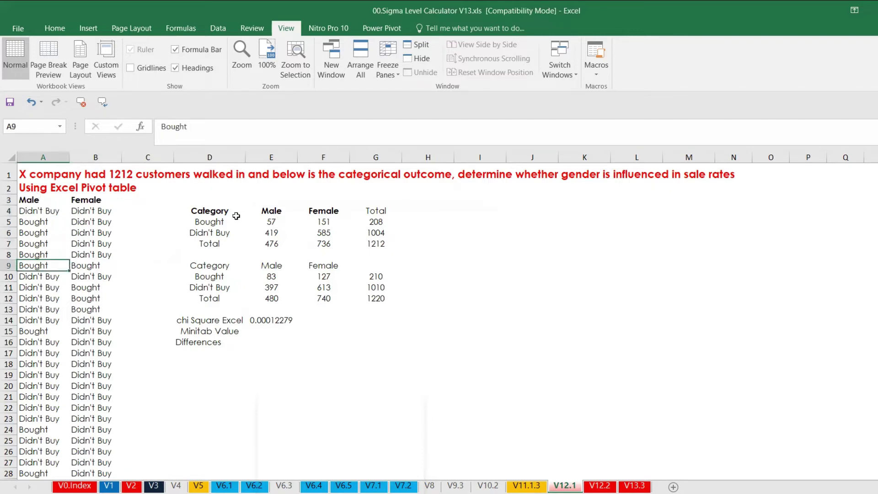
{"action": "left_click", "coordinate": [260, 211]}
{"action": "left_click", "coordinate": [323, 211]}
{"action": "left_click", "coordinate": [228, 224]}
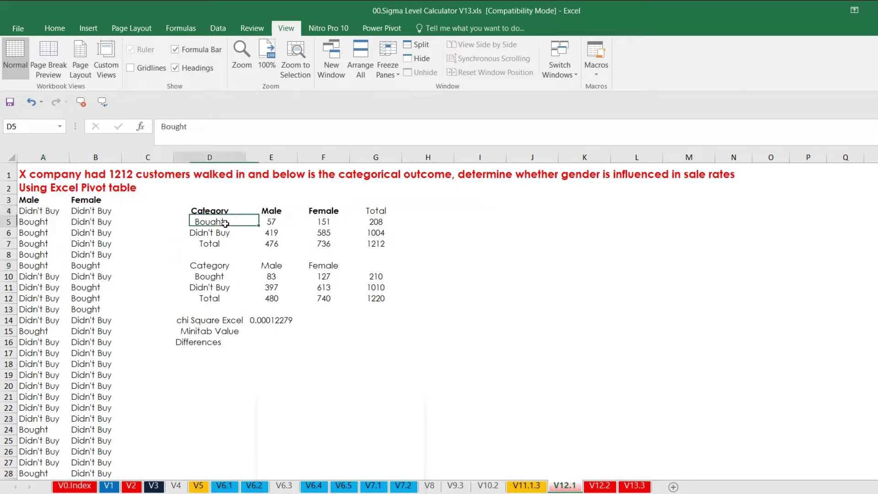
{"action": "left_click", "coordinate": [225, 234]}
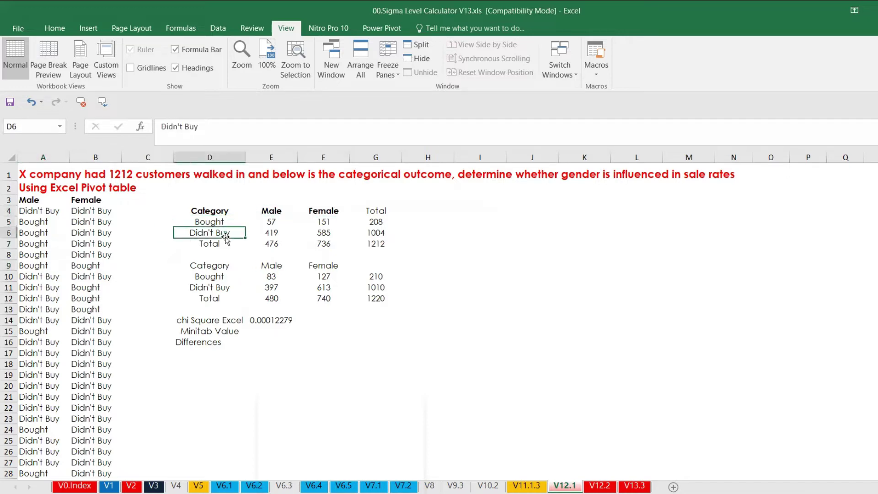
Clear the observed Male and Female counts for Bought and Didn't Buy in E5:F6.
{"action": "left_click", "coordinate": [285, 219]}
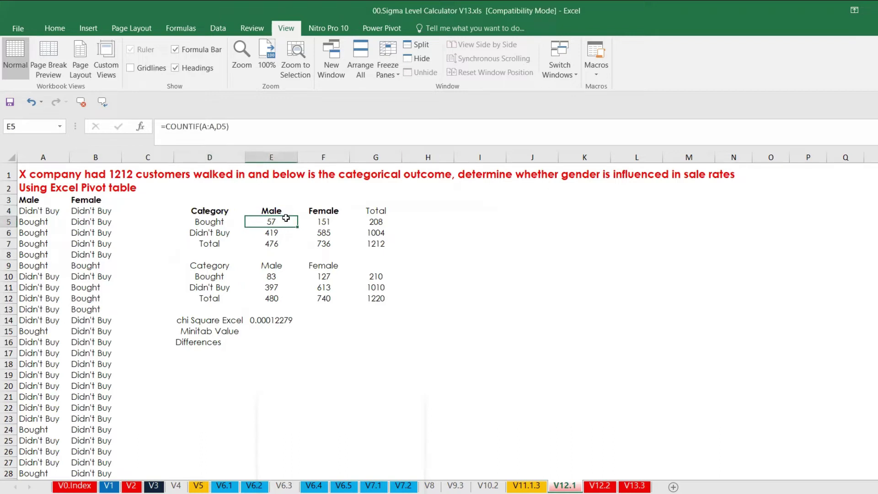
{"action": "left_click_drag", "start_coordinate": [286, 218], "coordinate": [314, 232]}
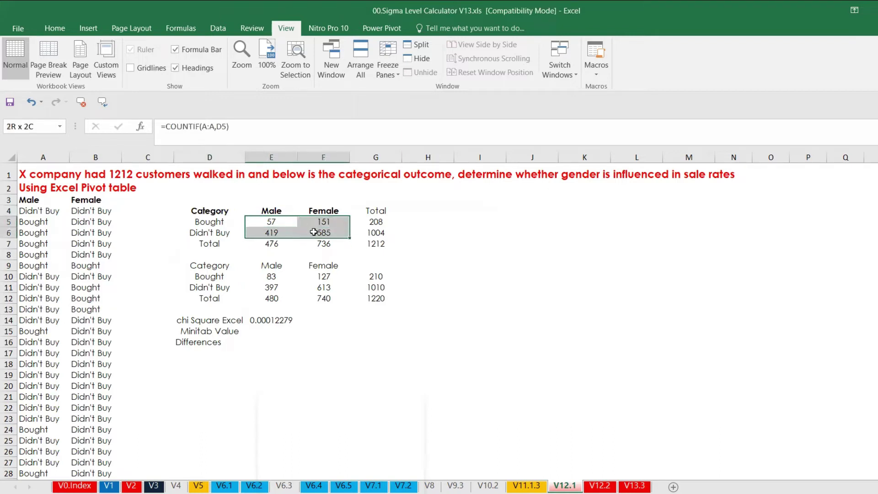
{"action": "key", "text": "Delete"}
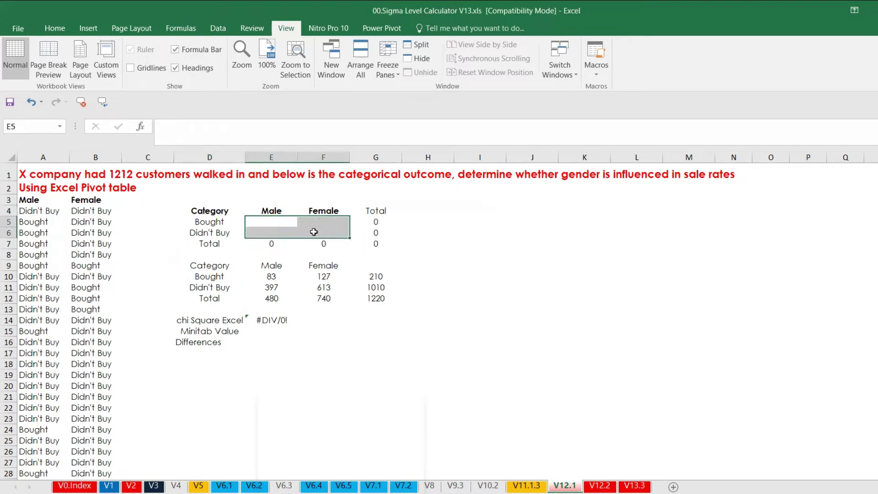
Enter =COUNTIF(A:A,D5) in E5 to count the males who bought.
{"action": "left_click", "coordinate": [287, 226]}
{"action": "type", "text": "=countif"}
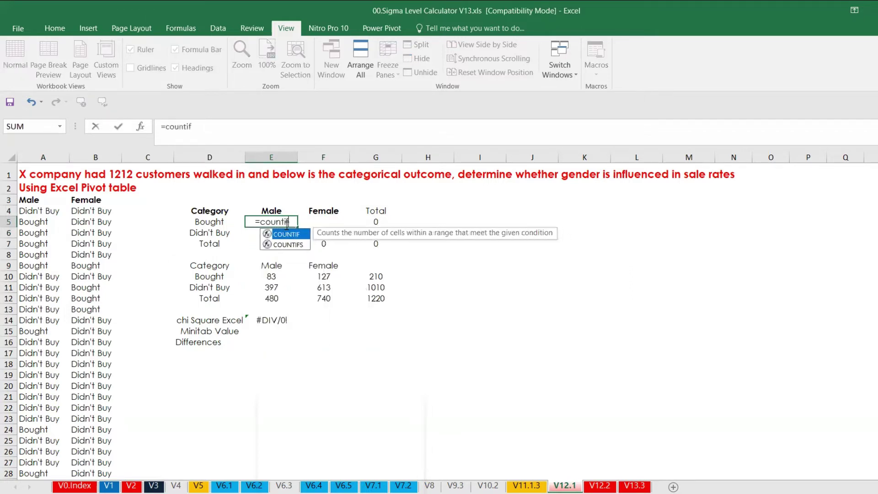
{"action": "key", "text": "Tab"}
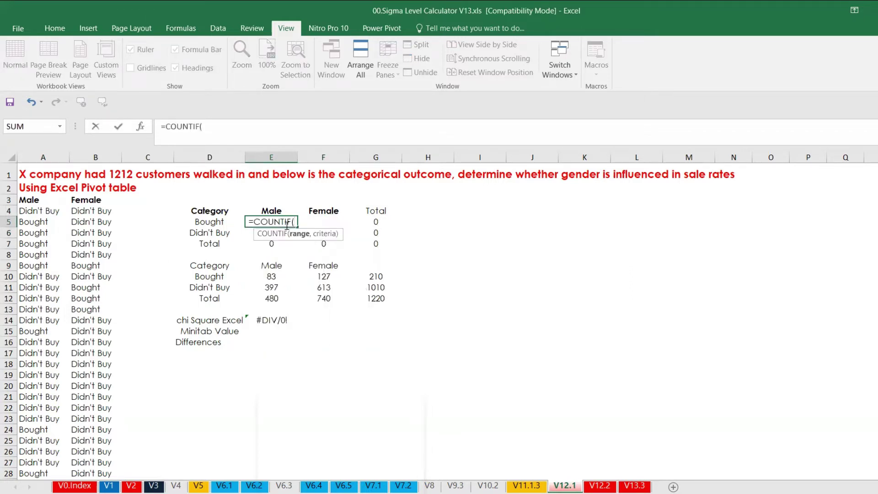
{"action": "left_click", "coordinate": [40, 204]}
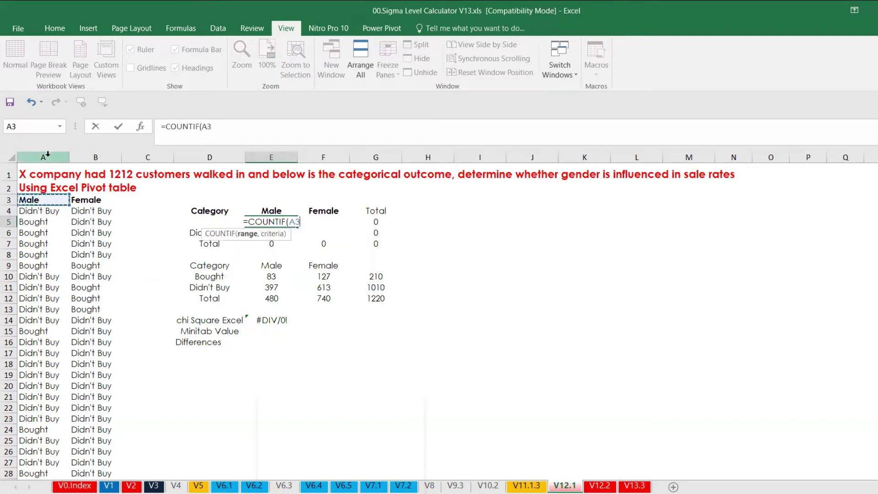
{"action": "left_click", "coordinate": [48, 156]}
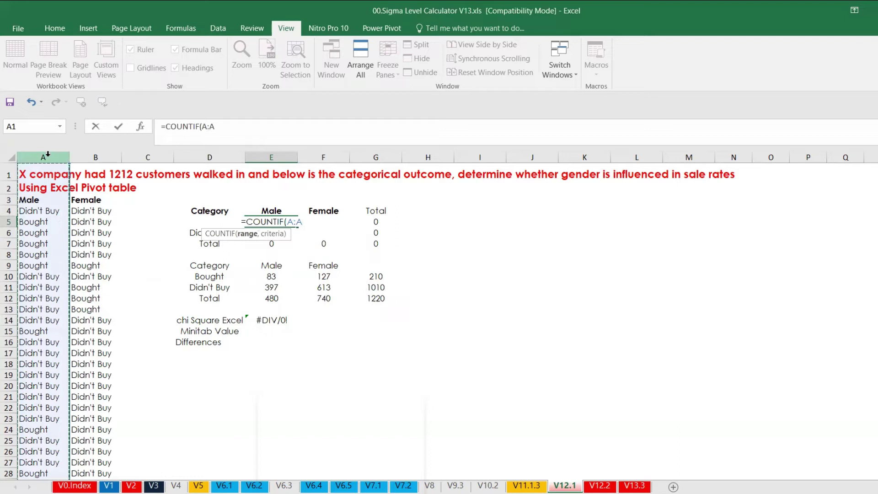
{"action": "type", "text": ","}
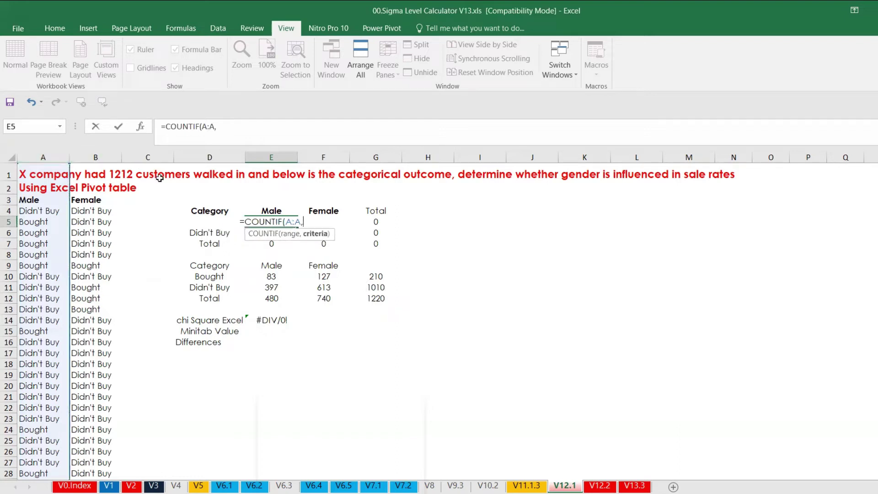
{"action": "left_click", "coordinate": [227, 236]}
{"action": "key", "text": "Up"}
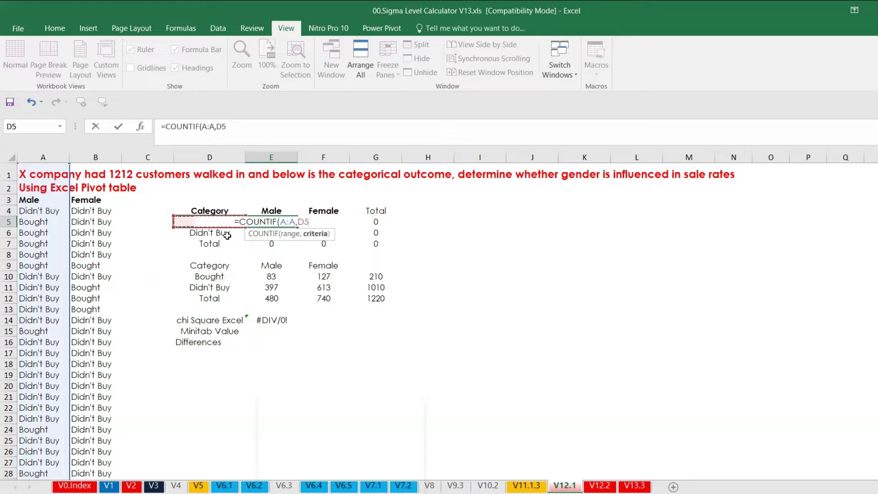
{"action": "key", "text": "Return"}
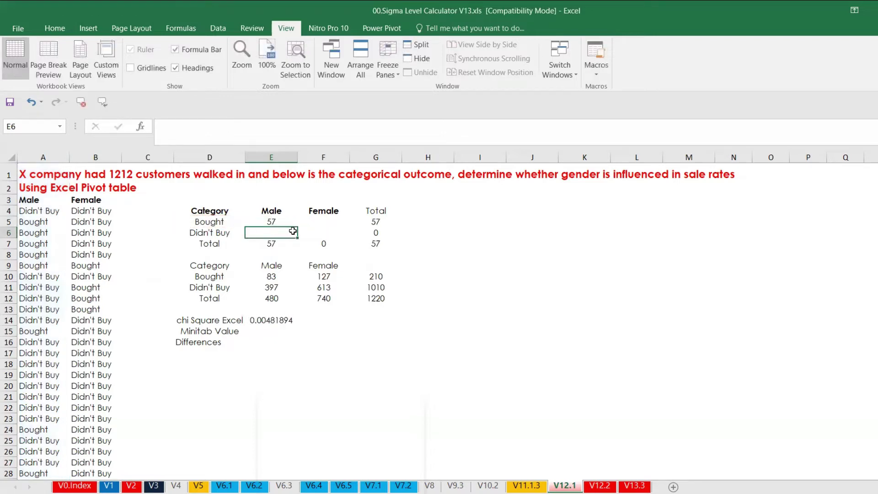
Copy the male Bought formula from E5 into E6 for Didn't Buy and check its references.
{"action": "left_click", "coordinate": [321, 222]}
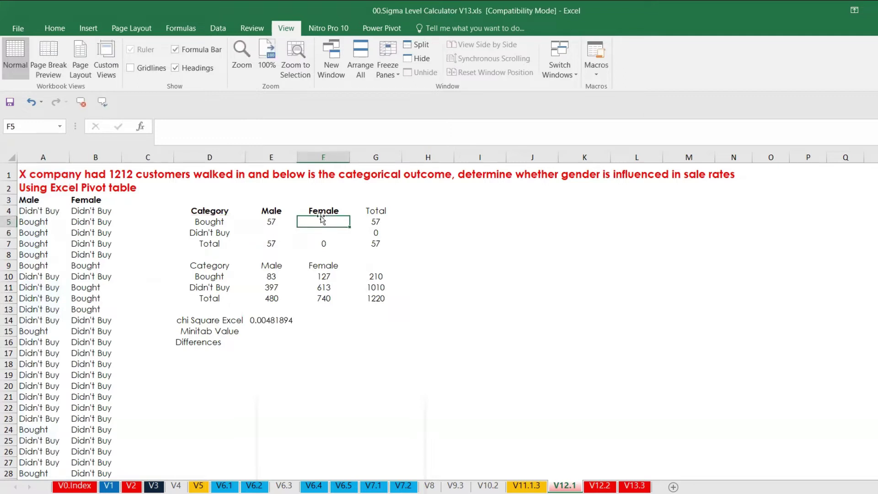
{"action": "left_click", "coordinate": [272, 221]}
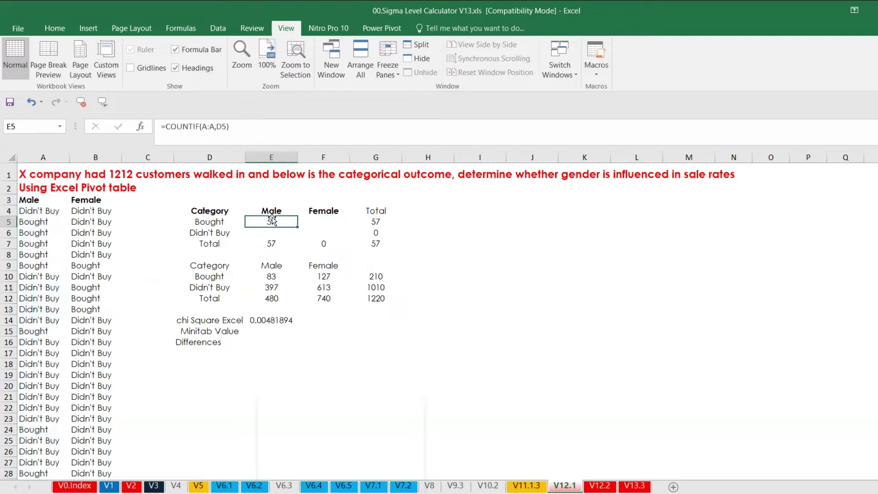
{"action": "key", "text": "ctrl+c"}
{"action": "key", "text": "Down"}
{"action": "key", "text": "ctrl+v"}
{"action": "left_click_drag", "start_coordinate": [272, 218], "coordinate": [275, 229]}
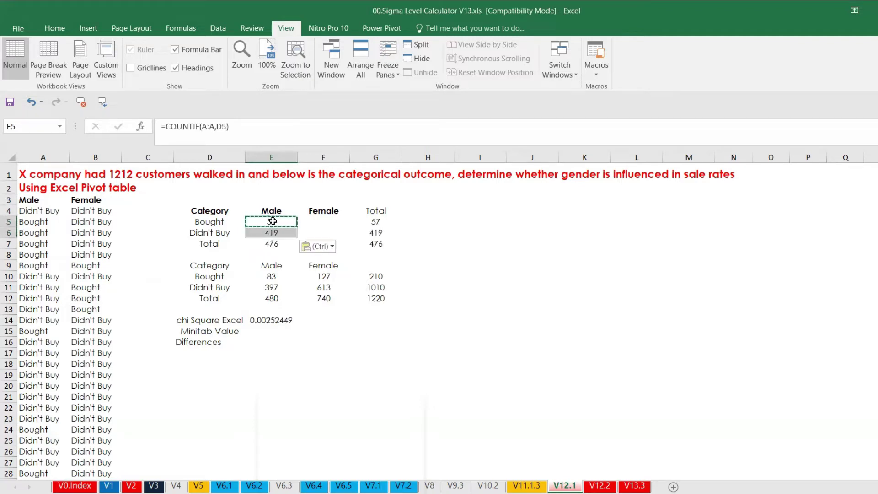
{"action": "left_click", "coordinate": [276, 231]}
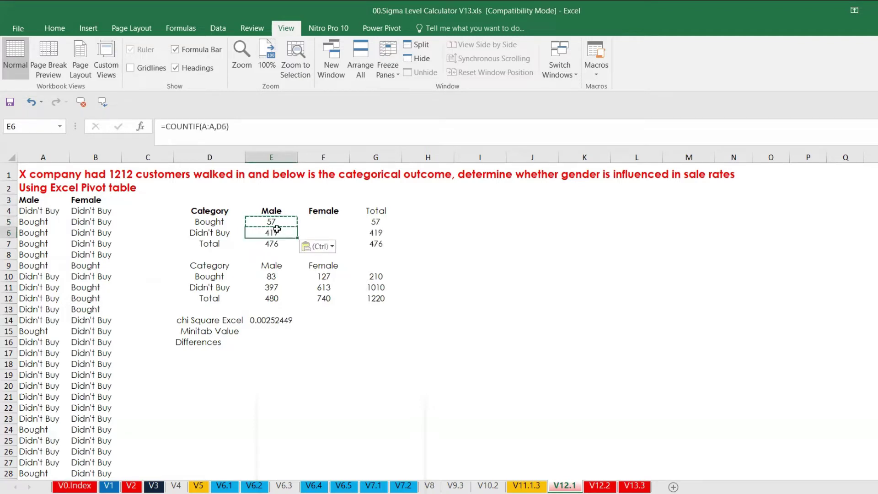
{"action": "left_click", "coordinate": [229, 126]}
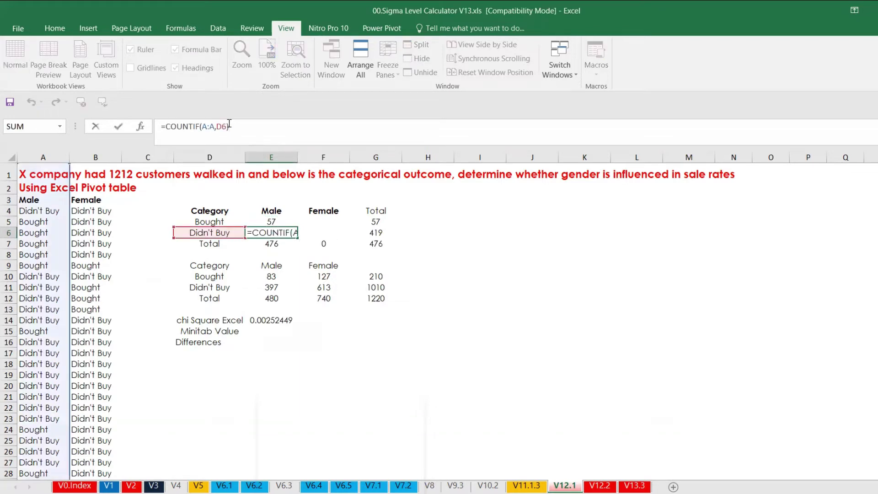
{"action": "key", "text": "Escape"}
Copy the male Bought formula from E5 into the female Bought cell F5.
{"action": "left_click", "coordinate": [288, 221]}
{"action": "key", "text": "ctrl+c"}
{"action": "left_click", "coordinate": [325, 221]}
{"action": "key", "text": "ctrl+v"}
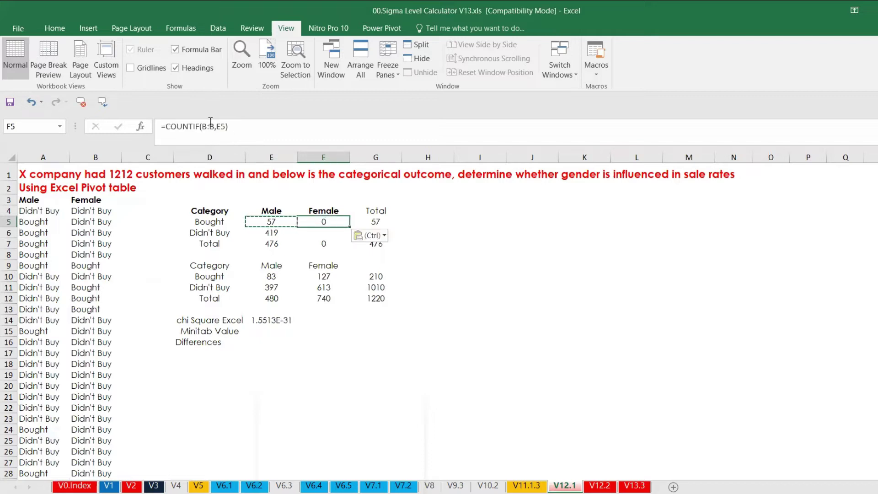
Correct the criteria in F5 so the formula counts column B against the Bought label in D5.
{"action": "left_click", "coordinate": [248, 133]}
{"action": "key", "text": "BackSpace"}
{"action": "key", "text": "BackSpace"}
{"action": "key", "text": "BackSpace"}
{"action": "key", "text": "BackSpace"}
{"action": "key", "text": "BackSpace"}
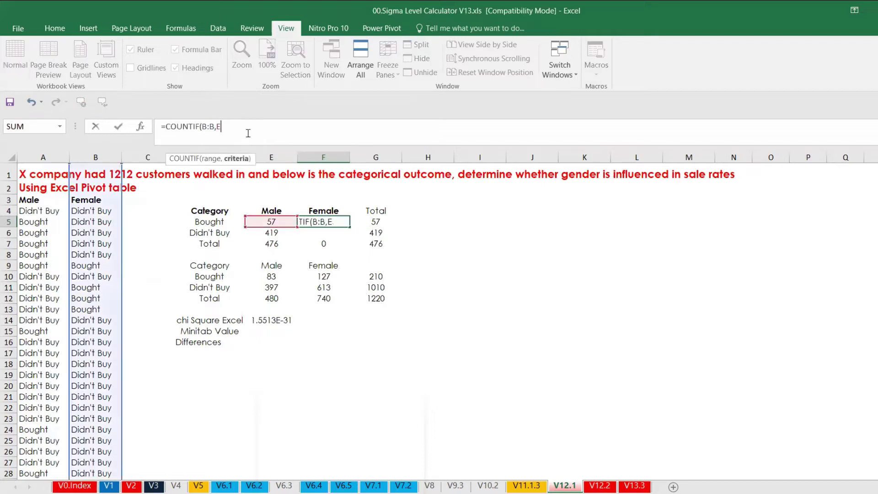
{"action": "left_click", "coordinate": [92, 157]}
{"action": "type", "text": ","}
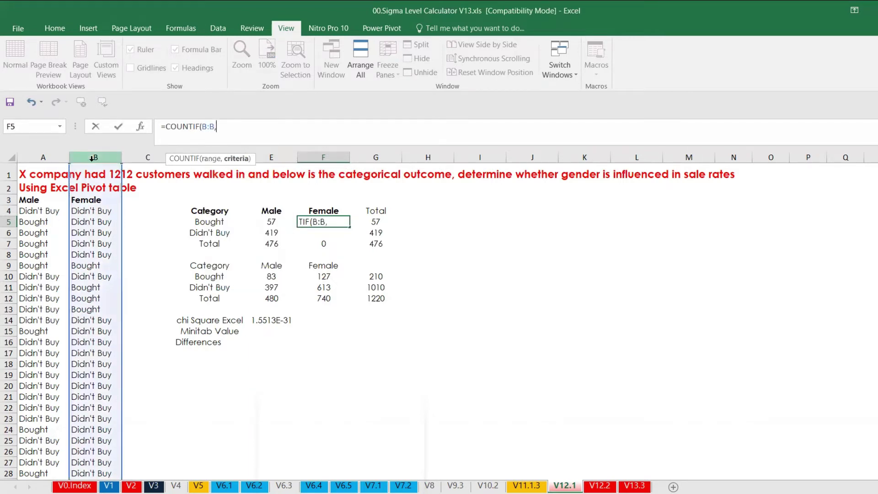
{"action": "left_click", "coordinate": [234, 221]}
{"action": "key", "text": "Return"}
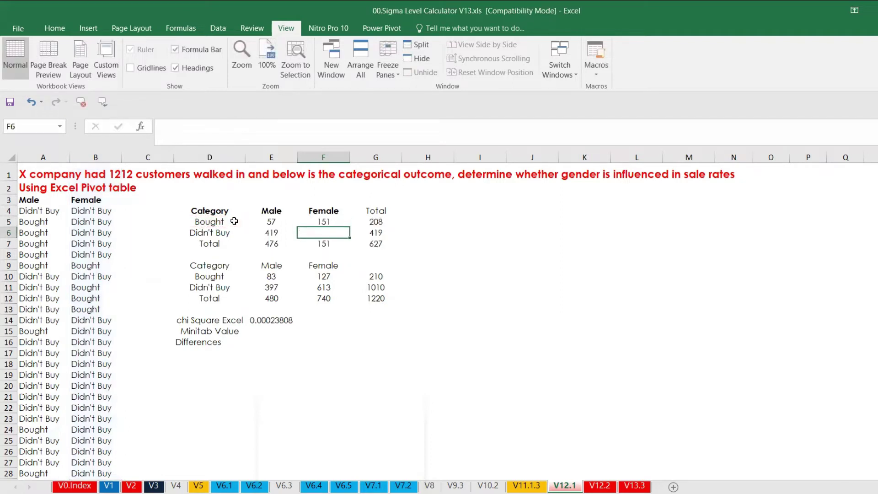
Copy the female Bought formula from F5 into F6 for Didn't Buy and open it to check its references.
{"action": "key", "text": "Up"}
{"action": "key", "text": "ctrl+c"}
{"action": "key", "text": "Down"}
{"action": "key", "text": "ctrl+v"}
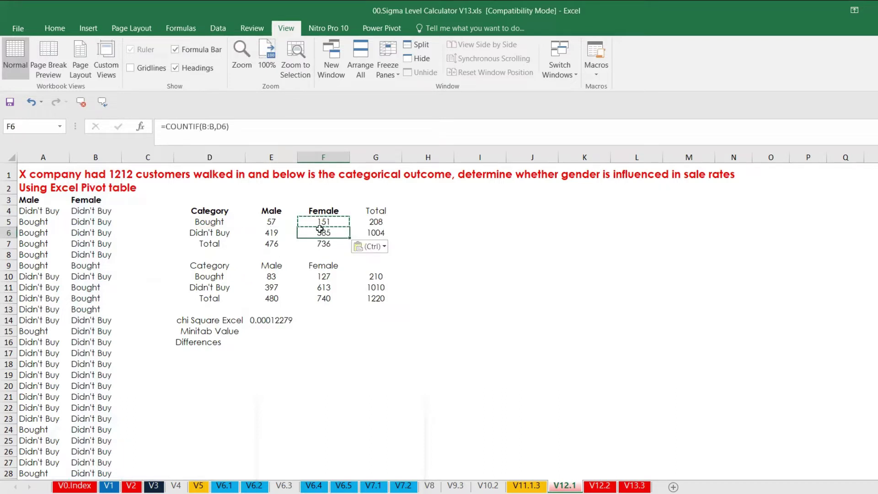
{"action": "left_click", "coordinate": [244, 127]}
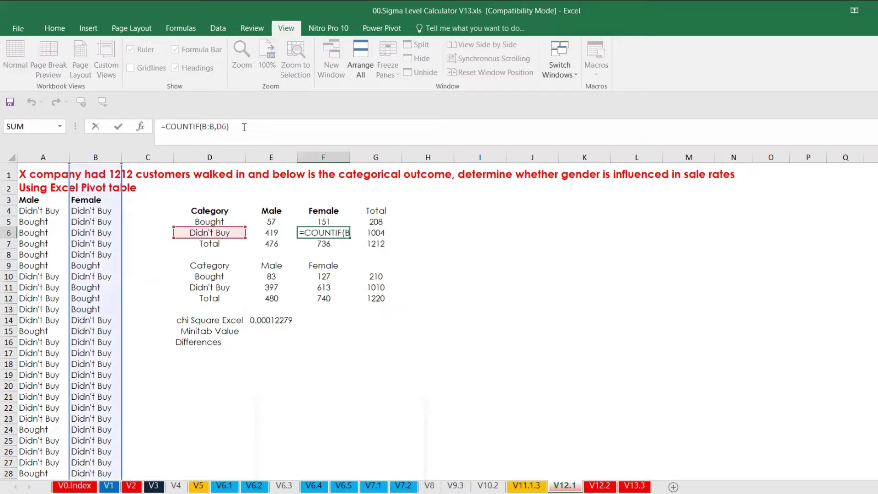
Close the female Didn't Buy formula in F6 and review the male counts in E5:E6 with their total in E7.
{"action": "key", "text": "ctrl+Return"}
{"action": "left_click", "coordinate": [268, 225]}
{"action": "left_click_drag", "start_coordinate": [269, 225], "coordinate": [275, 233]}
{"action": "left_click", "coordinate": [268, 247]}
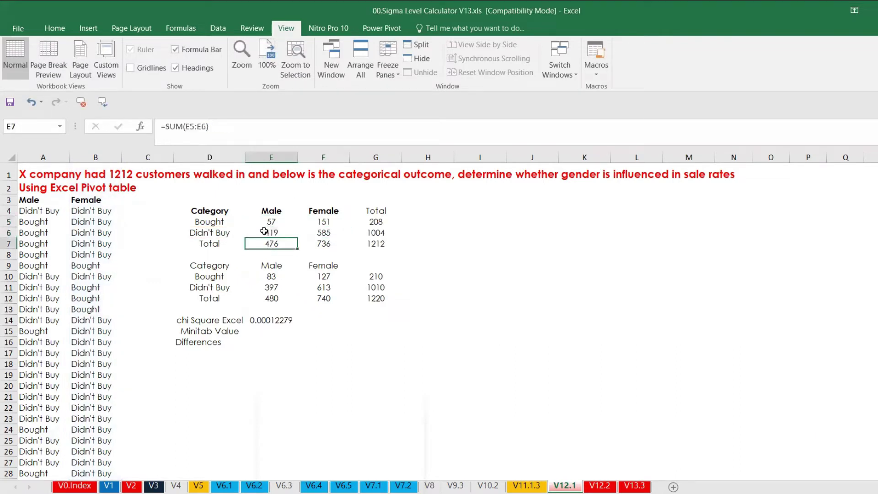
Format the observed counts table D4:F6 with green font colour and make all its text bold.
{"action": "left_click_drag", "start_coordinate": [230, 213], "coordinate": [274, 218]}
{"action": "left_click_drag", "start_coordinate": [224, 212], "coordinate": [316, 236]}
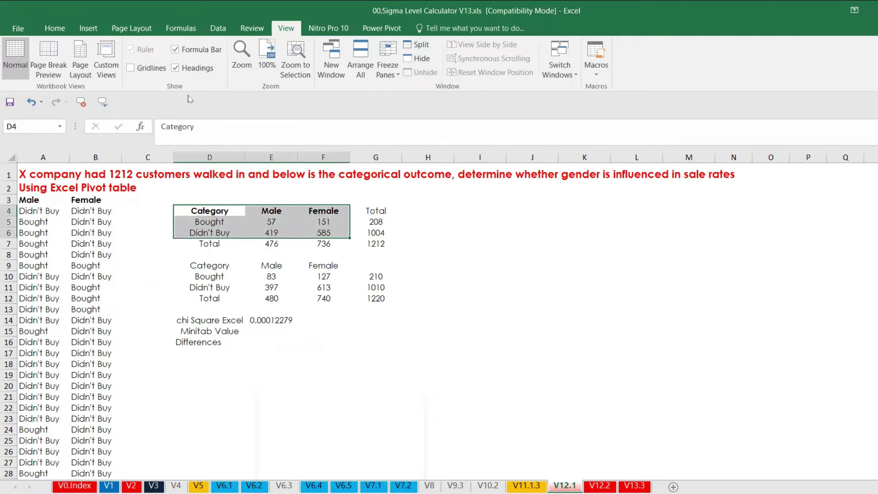
{"action": "left_click", "coordinate": [54, 28]}
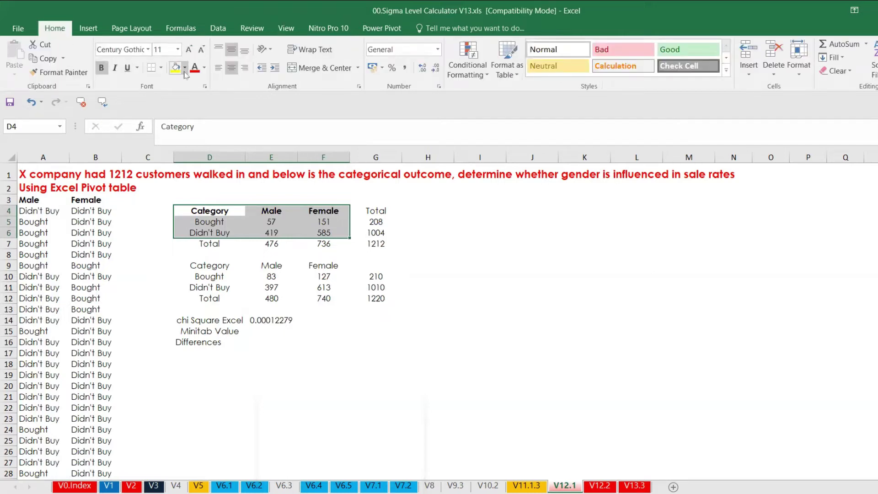
{"action": "left_click", "coordinate": [204, 70]}
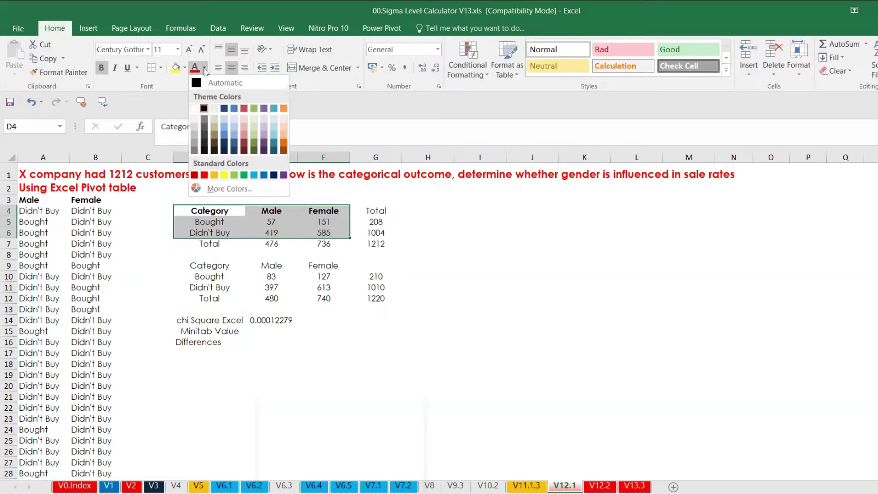
{"action": "left_click", "coordinate": [242, 174]}
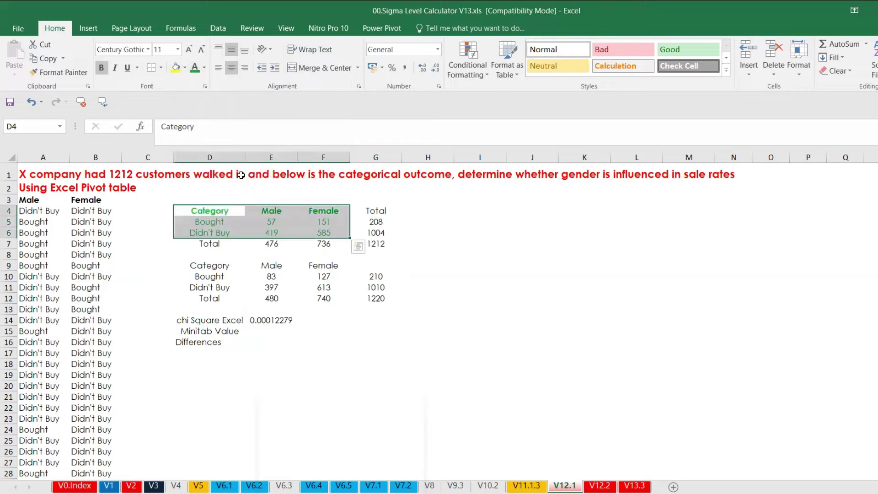
{"action": "key", "text": "ctrl+b"}
{"action": "key", "text": "ctrl+b"}
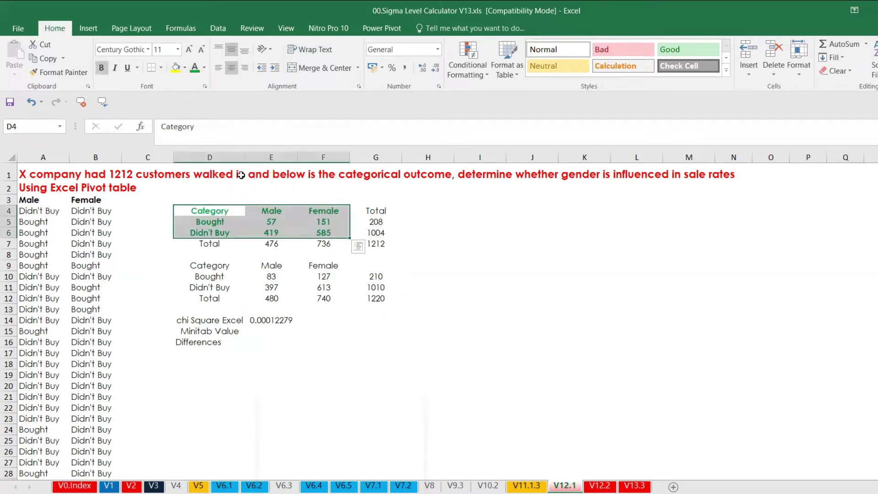
Compare the observed Bought and Didn't Buy counts for males and females in rows 5 and 6.
{"action": "left_click", "coordinate": [372, 211]}
{"action": "left_click_drag", "start_coordinate": [274, 221], "coordinate": [363, 221]}
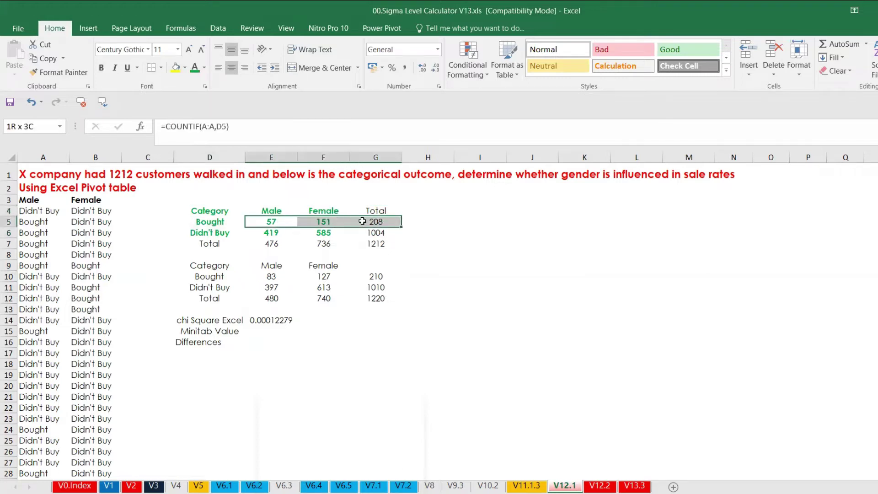
{"action": "left_click_drag", "start_coordinate": [293, 223], "coordinate": [313, 223]}
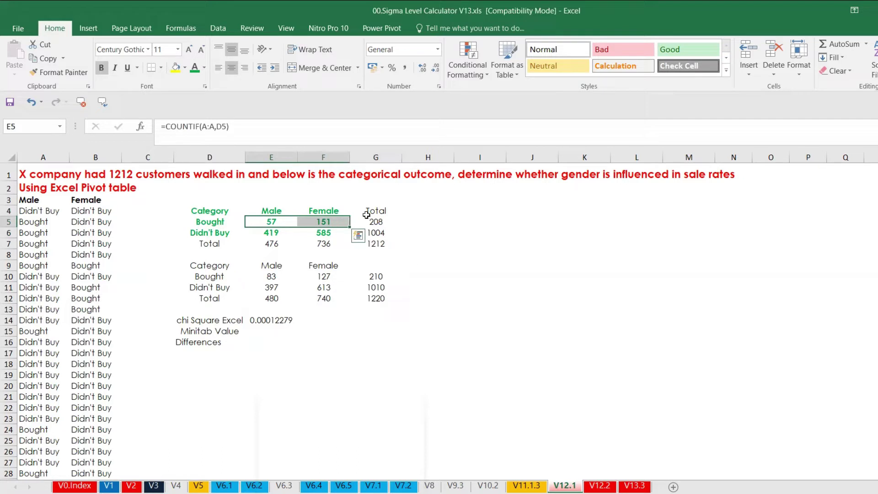
{"action": "left_click_drag", "start_coordinate": [275, 232], "coordinate": [329, 230]}
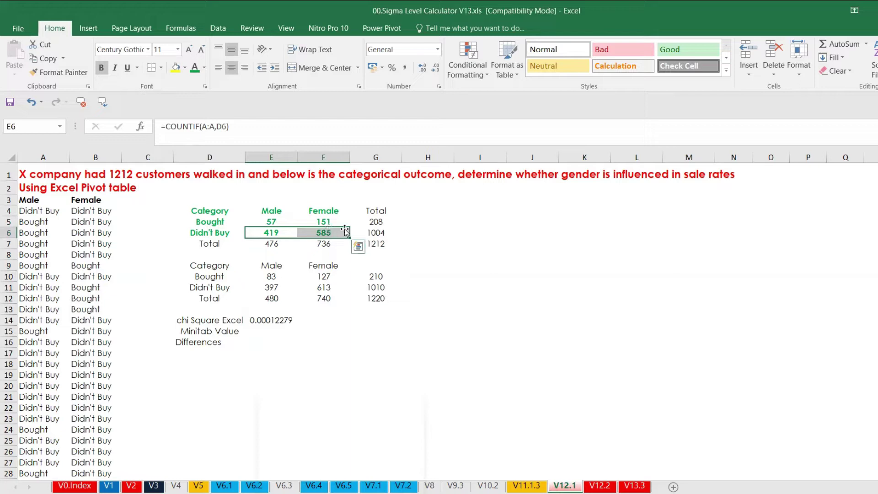
{"action": "left_click_drag", "start_coordinate": [285, 222], "coordinate": [326, 228]}
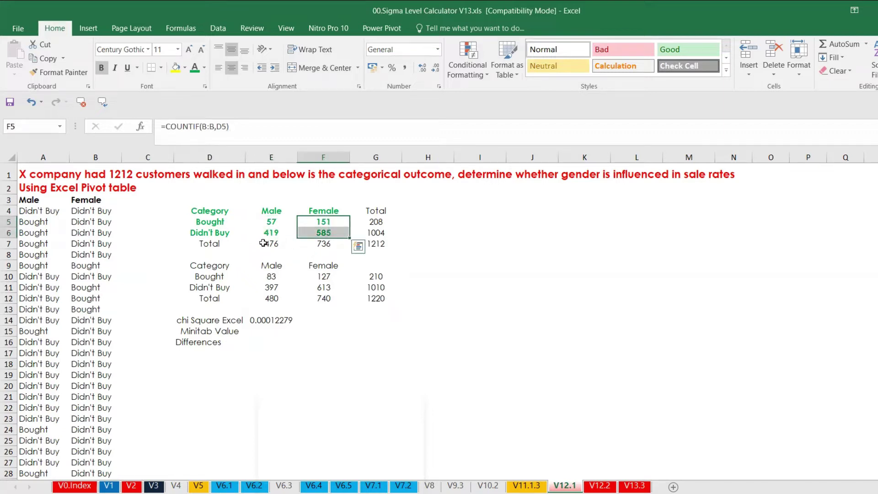
Copy the observed table with its totals, D4:G7, to a new table starting at I4.
{"action": "left_click_drag", "start_coordinate": [202, 211], "coordinate": [364, 243]}
{"action": "key", "text": "ctrl+c"}
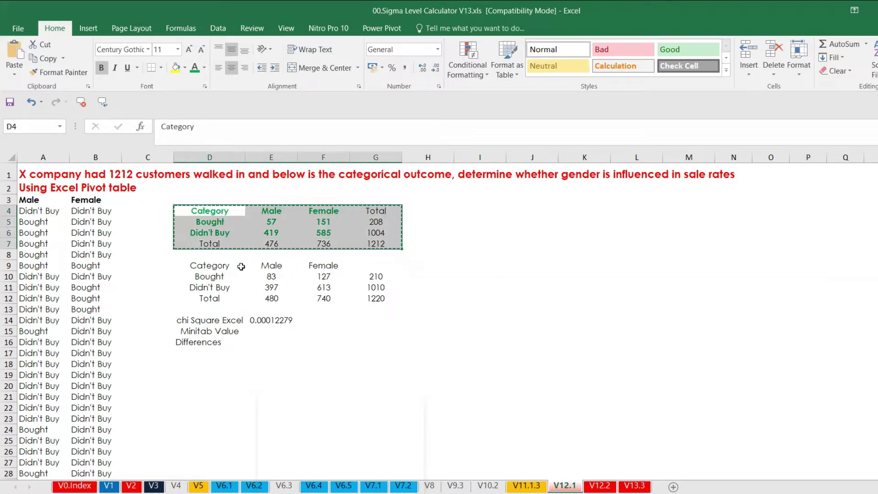
{"action": "left_click", "coordinate": [210, 272]}
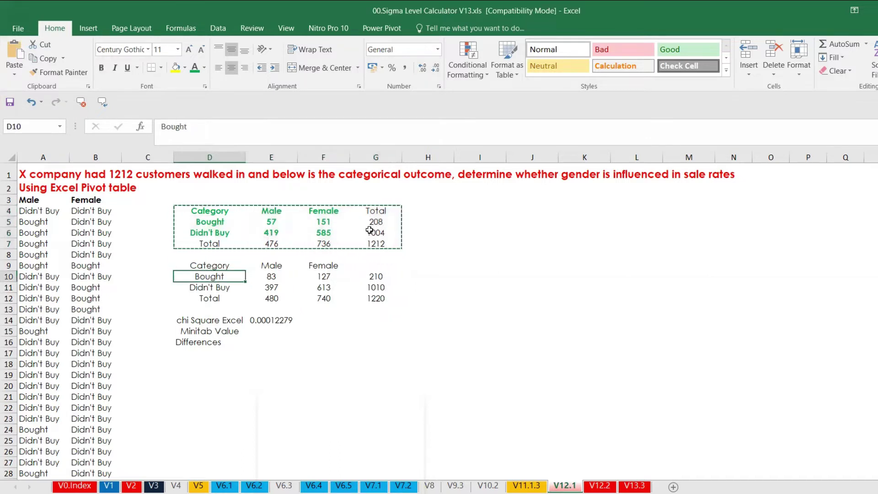
{"action": "left_click", "coordinate": [433, 209]}
{"action": "left_click", "coordinate": [458, 209]}
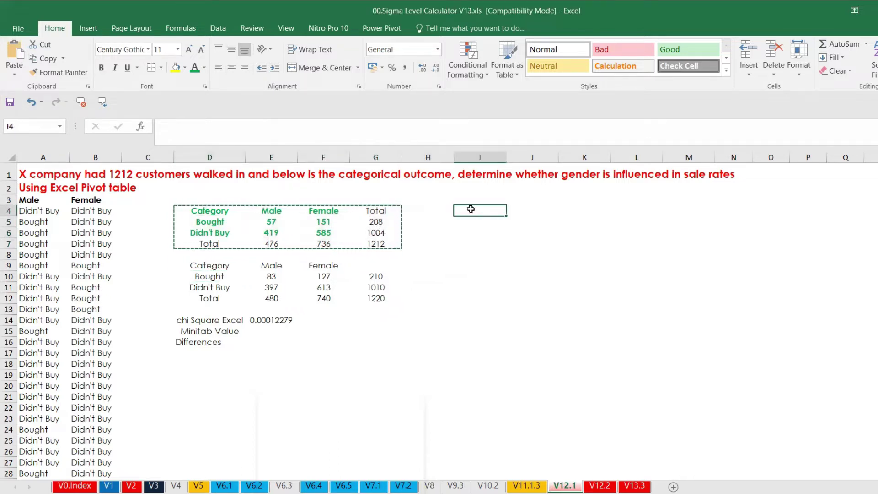
{"action": "key", "text": "ctrl+v"}
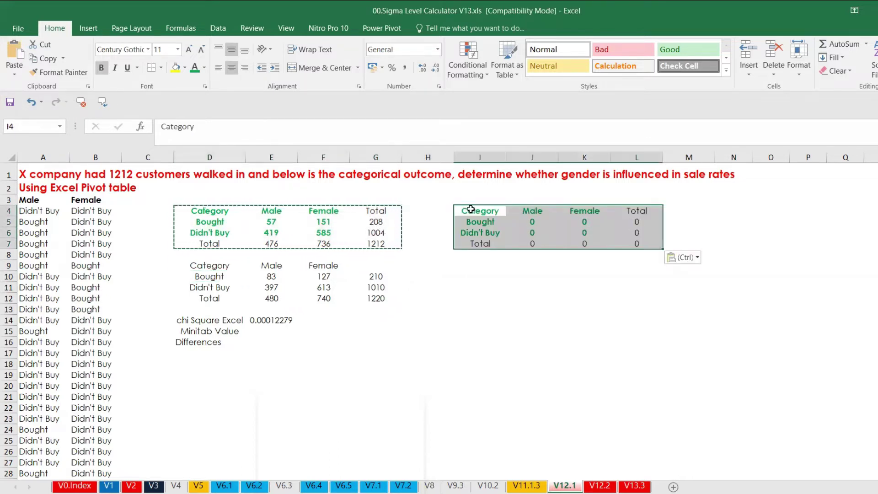
Enter % in I2 as the heading above the copied table.
{"action": "left_click", "coordinate": [474, 284]}
{"action": "left_click", "coordinate": [468, 273]}
{"action": "left_click_drag", "start_coordinate": [209, 266], "coordinate": [399, 298]}
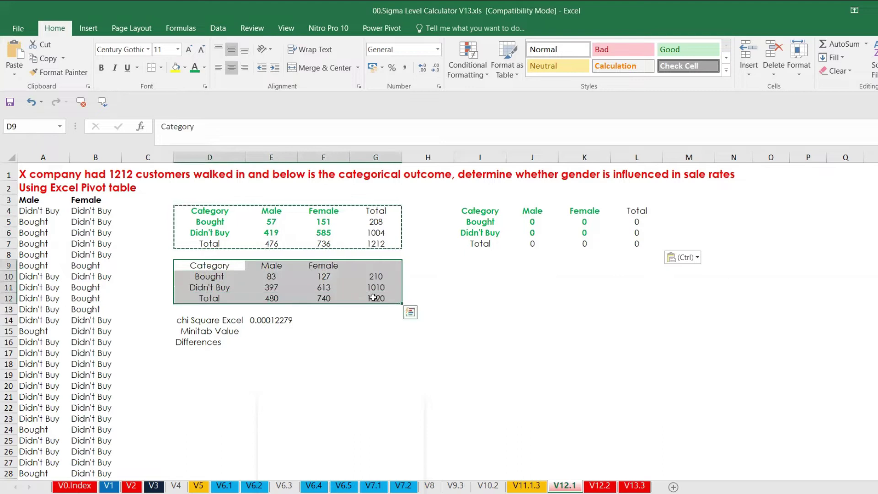
{"action": "left_click", "coordinate": [532, 223]}
{"action": "left_click", "coordinate": [484, 195]}
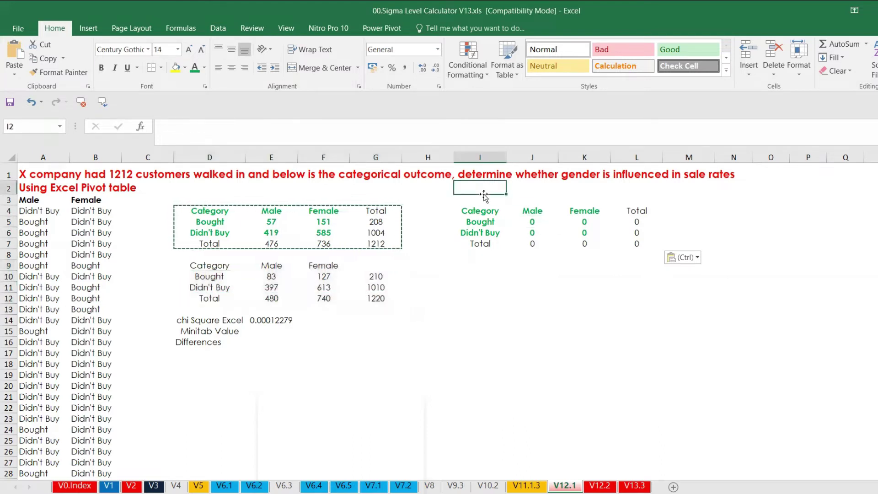
{"action": "type", "text": "%"}
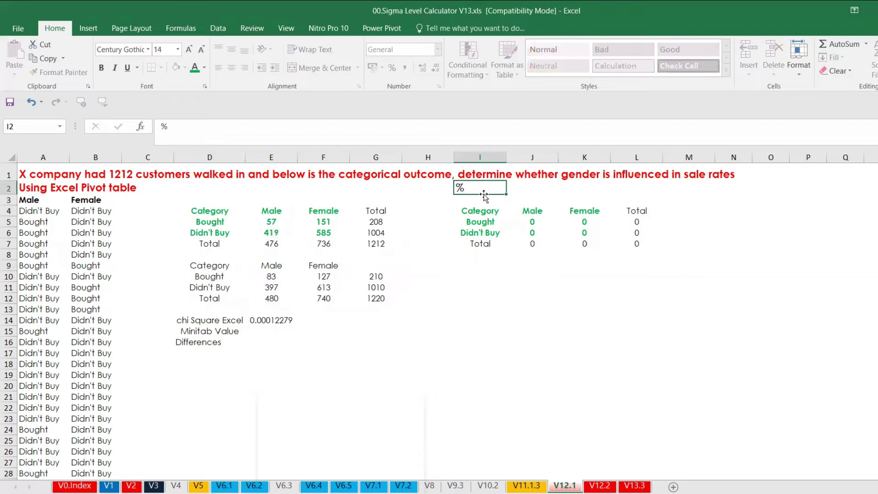
{"action": "key", "text": "Return"}
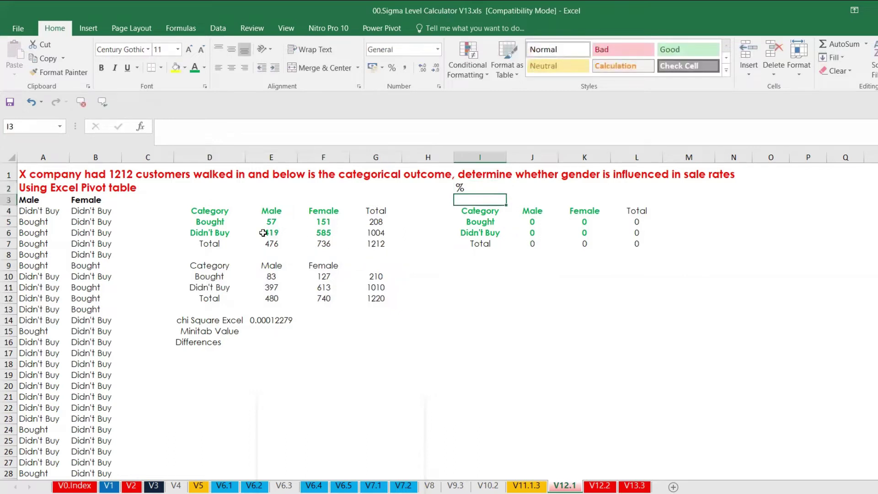
Copy the column totals E7:G7 and paste them as values into the % table's Total row, J7:L7.
{"action": "left_click_drag", "start_coordinate": [266, 245], "coordinate": [360, 243]}
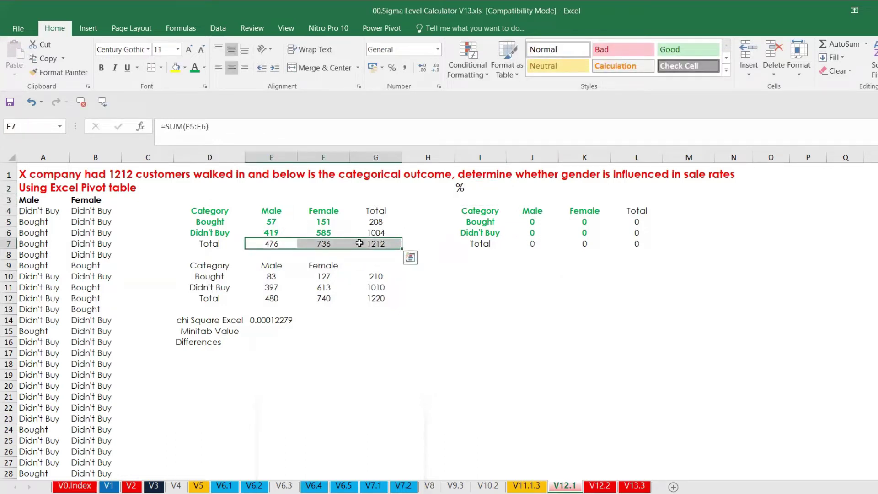
{"action": "key", "text": "ctrl+c"}
{"action": "left_click_drag", "start_coordinate": [531, 243], "coordinate": [637, 243]}
{"action": "scroll", "coordinate": [598, 243], "scroll_direction": "right", "scroll_amount": 5}
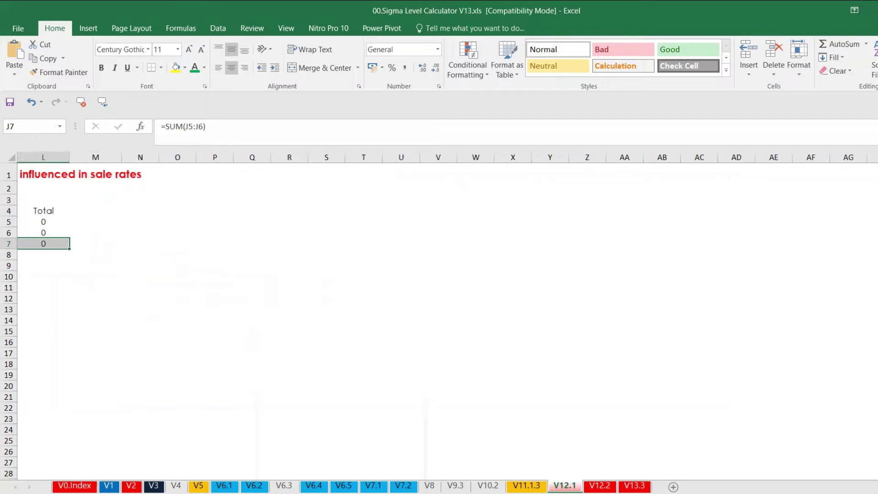
{"action": "scroll", "coordinate": [440, 320], "scroll_direction": "left", "scroll_amount": 5}
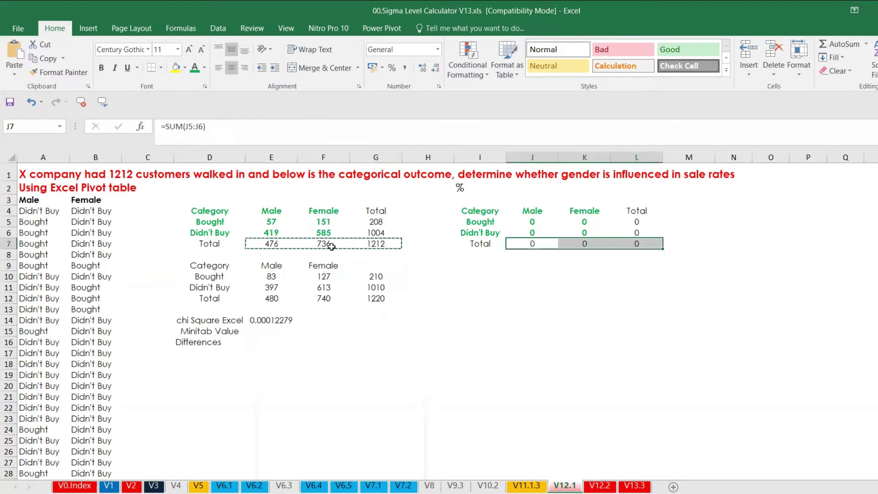
{"action": "left_click_drag", "start_coordinate": [295, 245], "coordinate": [372, 245]}
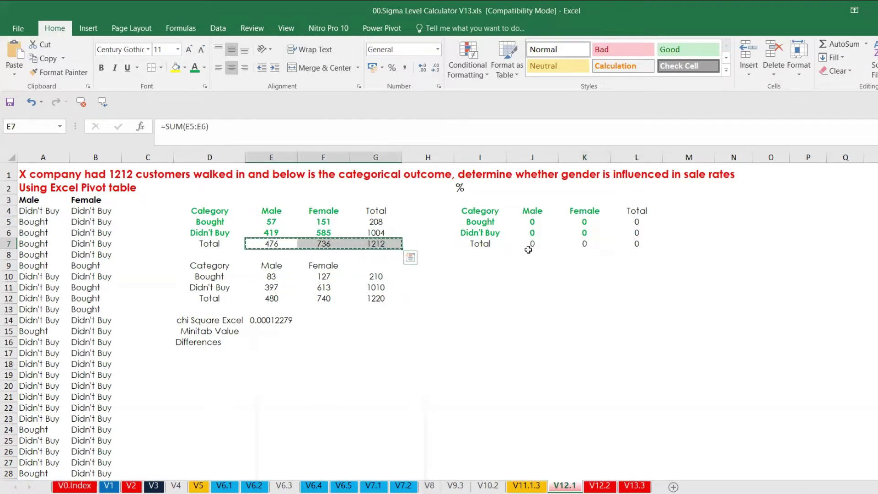
{"action": "left_click_drag", "start_coordinate": [531, 247], "coordinate": [634, 250]}
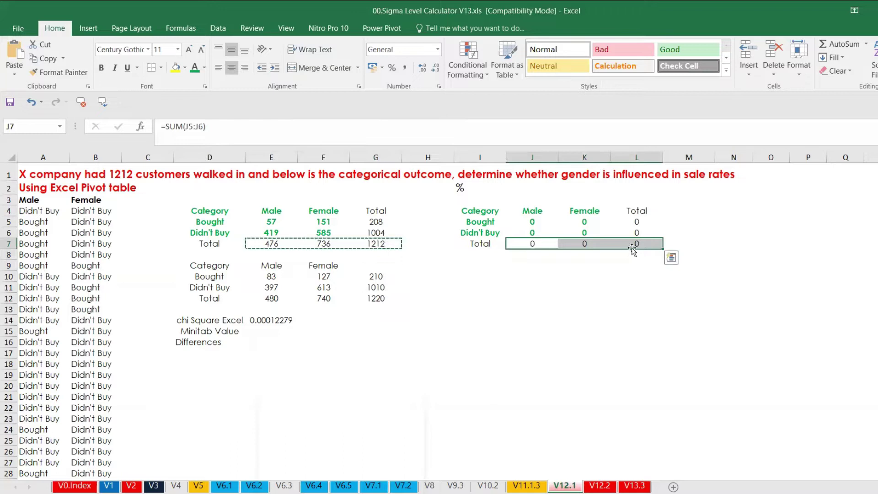
{"action": "left_click", "coordinate": [13, 71]}
{"action": "left_click", "coordinate": [15, 155]}
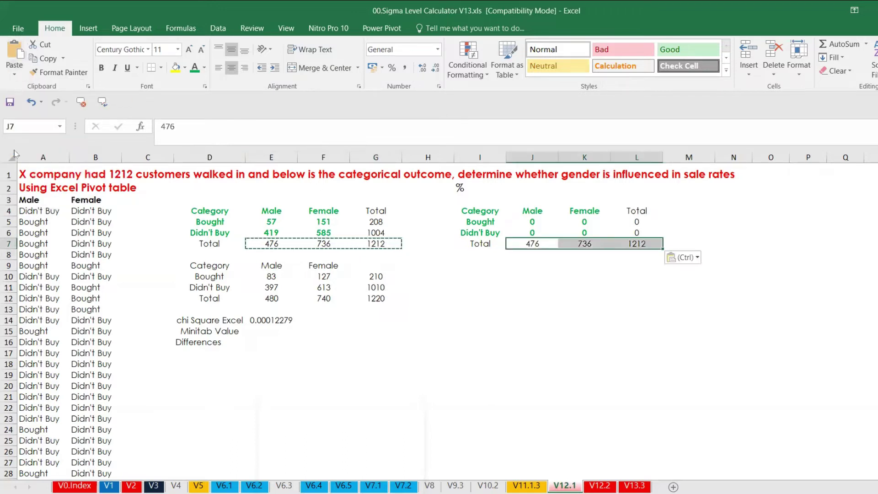
{"action": "left_click", "coordinate": [683, 257]}
{"action": "left_click", "coordinate": [672, 336]}
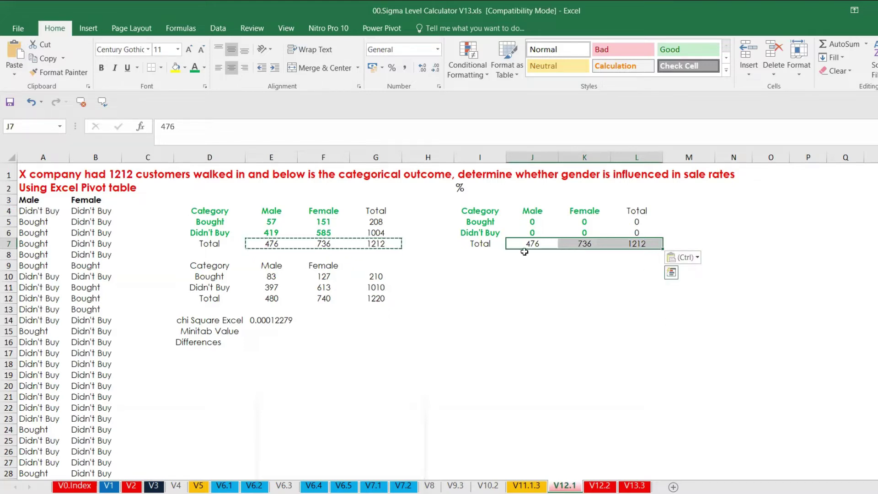
Copy the row totals G5:G6 and paste them as values into the % table's Total column, L5:L6.
{"action": "left_click_drag", "start_coordinate": [379, 230], "coordinate": [378, 222]}
{"action": "key", "text": "ctrl+c"}
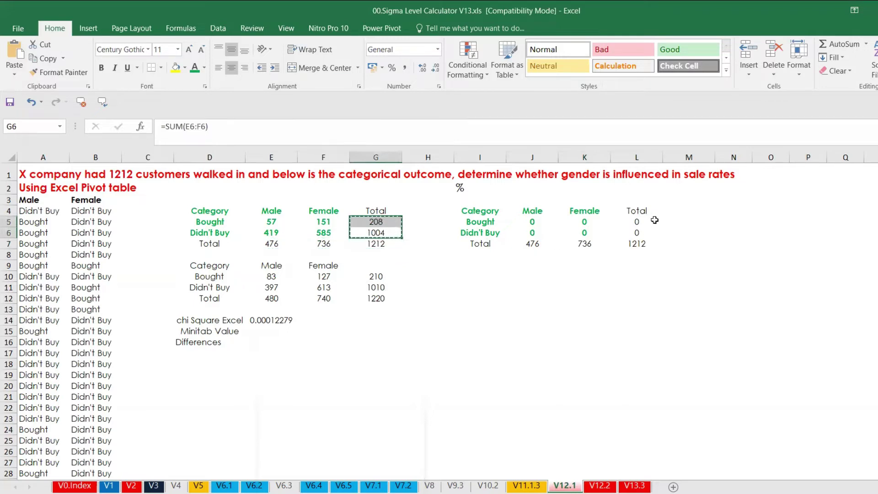
{"action": "left_click", "coordinate": [643, 218]}
{"action": "key", "text": "ctrl+v"}
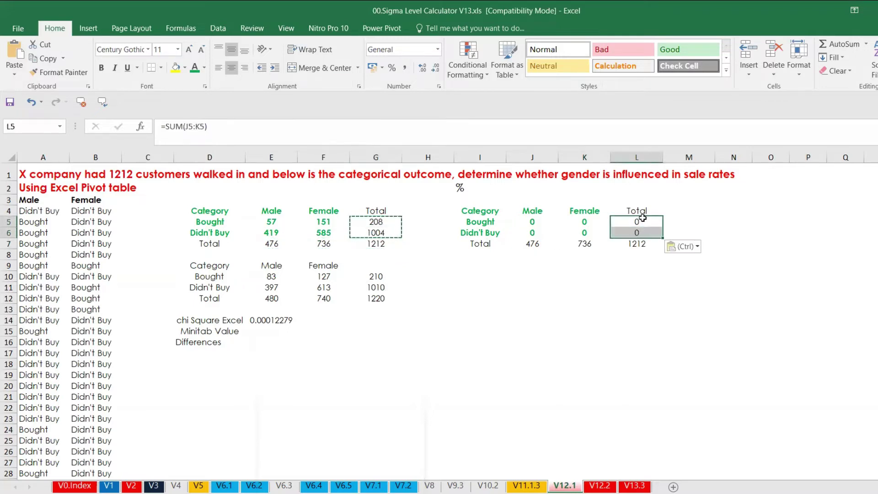
{"action": "left_click", "coordinate": [684, 247]}
{"action": "left_click", "coordinate": [675, 326]}
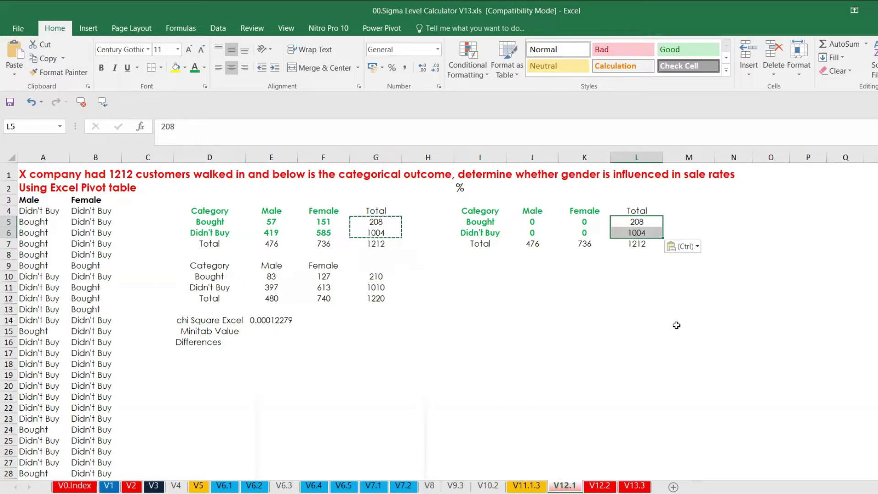
{"action": "left_click", "coordinate": [556, 276]}
Calculate the male Bought proportion in J5 as E5/E7.
{"action": "left_click", "coordinate": [530, 222]}
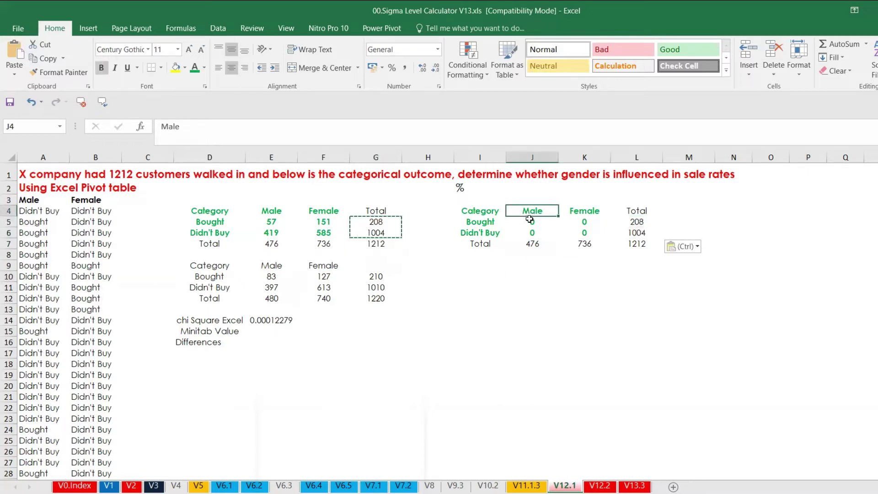
{"action": "left_click", "coordinate": [468, 185]}
{"action": "left_click", "coordinate": [531, 222]}
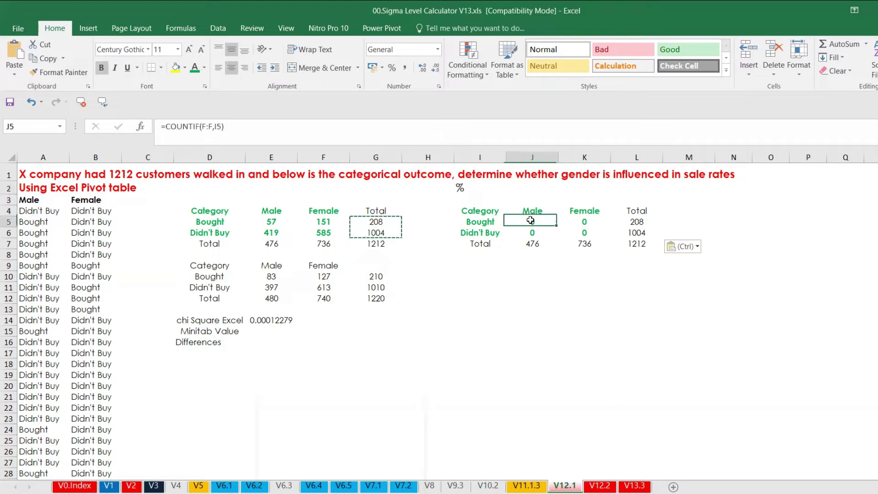
{"action": "type", "text": "="}
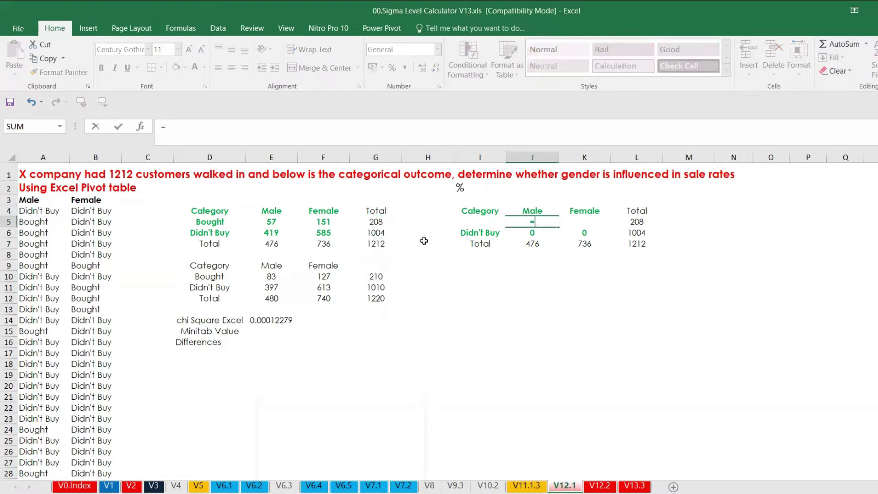
{"action": "left_click", "coordinate": [275, 224]}
{"action": "type", "text": "/"}
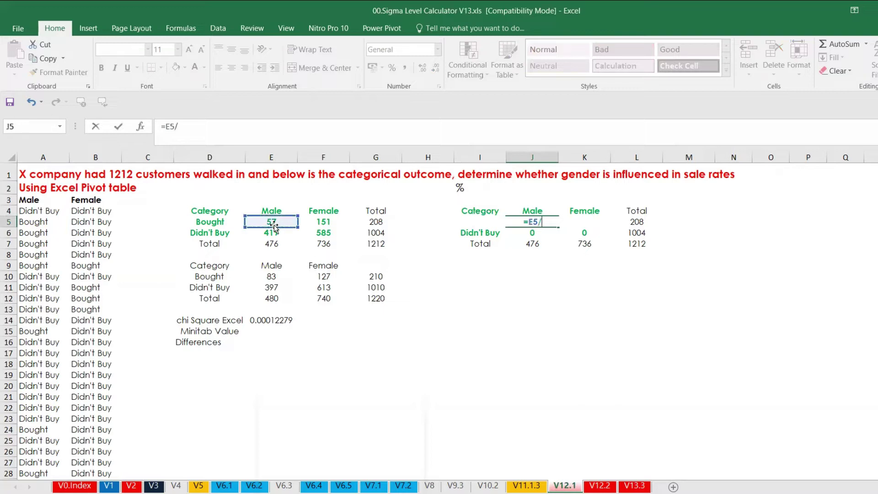
{"action": "left_click", "coordinate": [275, 247]}
{"action": "key", "text": "Return"}
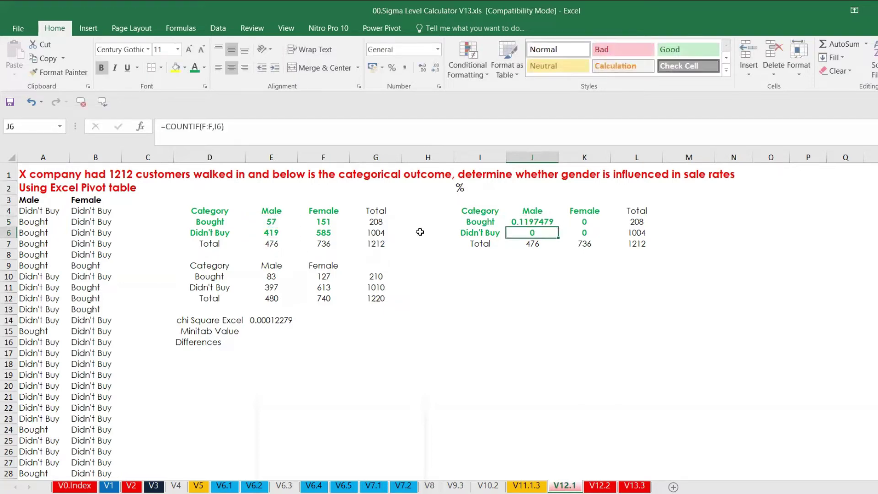
Calculate the male Didn't Buy proportion in J6 as E6/E7.
{"action": "type", "text": "="}
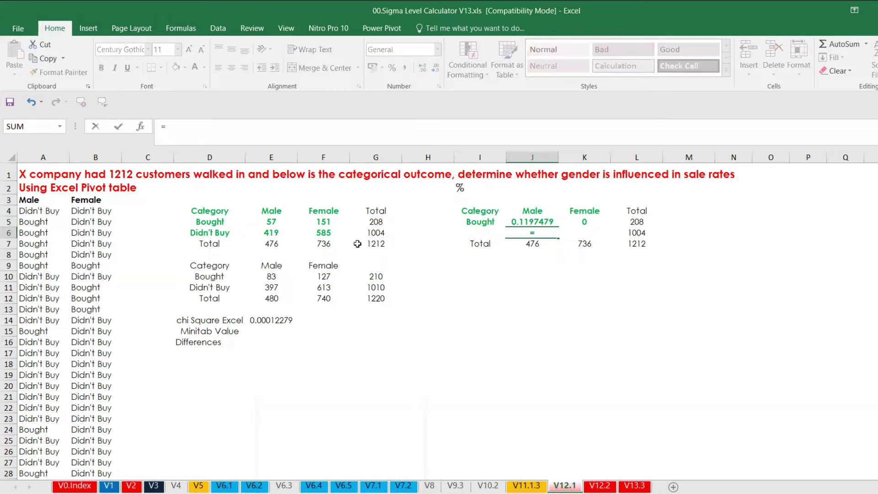
{"action": "left_click", "coordinate": [255, 233]}
{"action": "type", "text": "/"}
{"action": "left_click", "coordinate": [265, 246]}
{"action": "key", "text": "Return"}
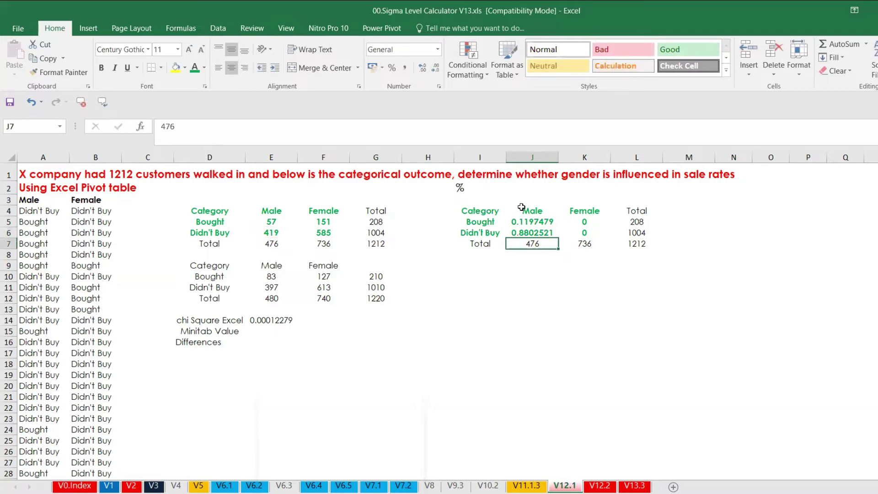
Calculate the female Bought proportion in K5 as F5/F7.
{"action": "left_click", "coordinate": [578, 225]}
{"action": "type", "text": "="}
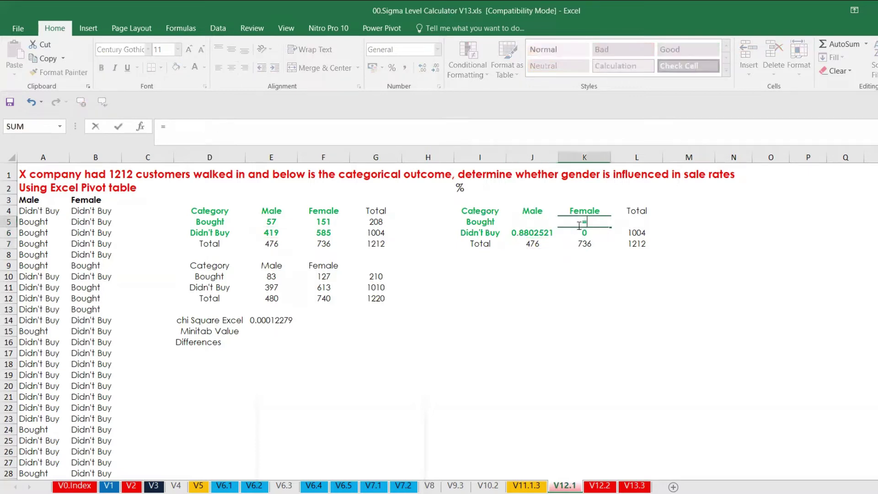
{"action": "left_click", "coordinate": [332, 223]}
{"action": "type", "text": "/"}
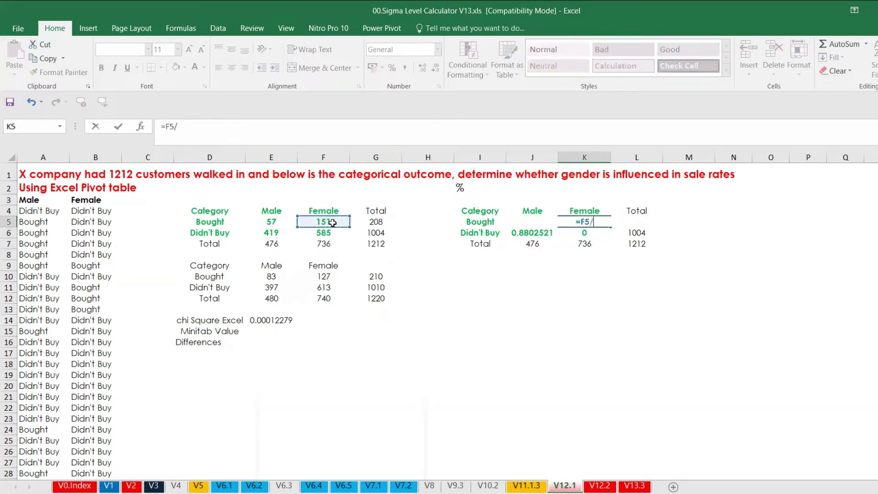
{"action": "left_click", "coordinate": [332, 245]}
{"action": "key", "text": "Return"}
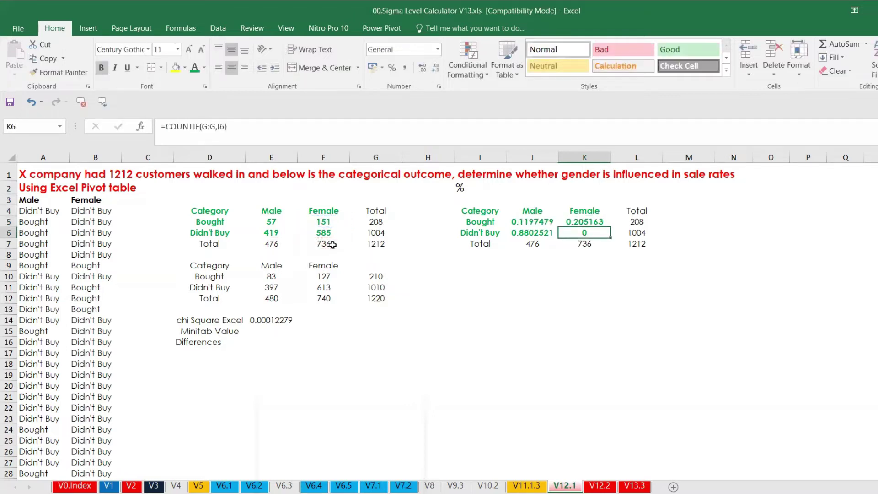
Calculate the female Didn't Buy proportion in K6 as F6/F7.
{"action": "type", "text": "="}
{"action": "left_click", "coordinate": [329, 234]}
{"action": "type", "text": "/"}
{"action": "left_click", "coordinate": [329, 244]}
{"action": "key", "text": "Return"}
Format the four proportions in J5:K6 as percentages.
{"action": "left_click_drag", "start_coordinate": [525, 224], "coordinate": [586, 232]}
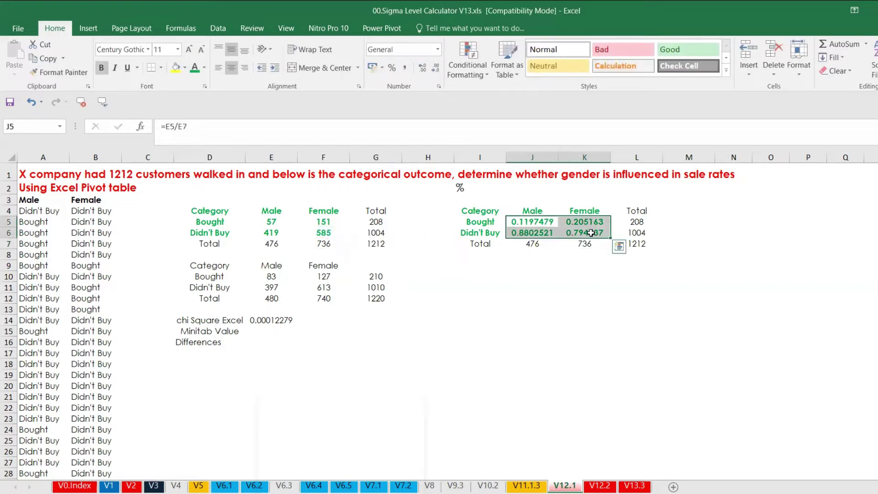
{"action": "left_click", "coordinate": [394, 69]}
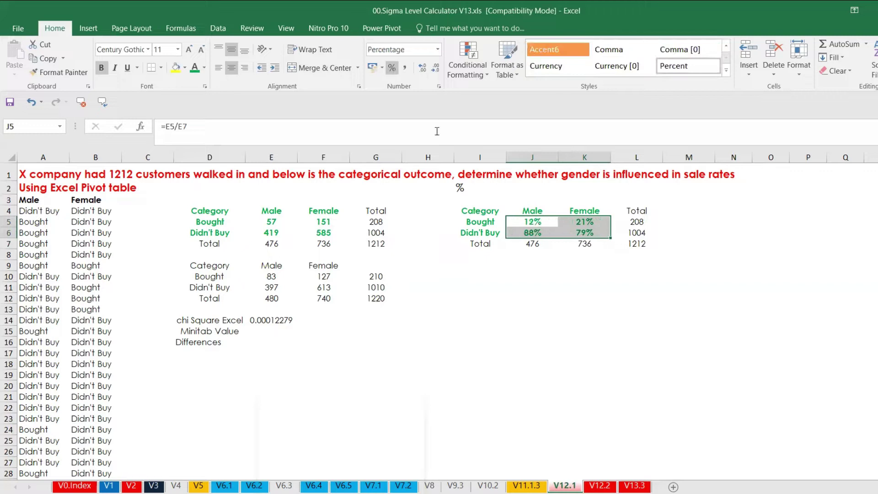
{"action": "left_click", "coordinate": [512, 274]}
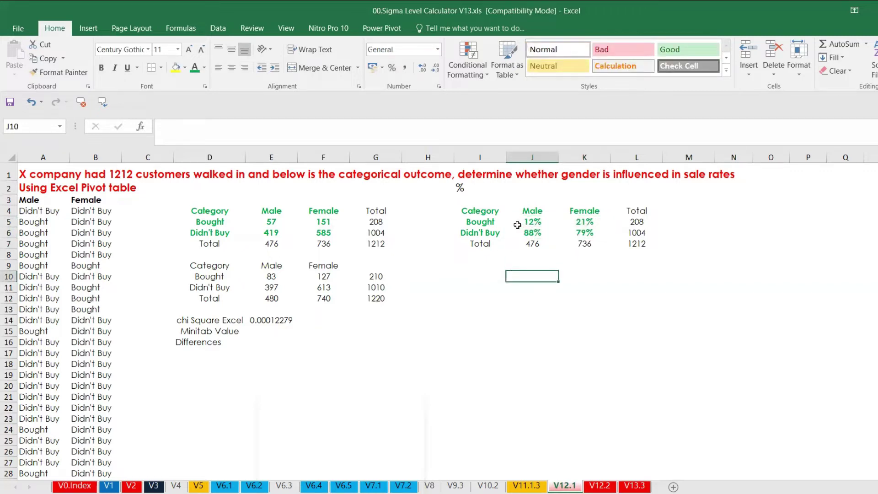
Change the font colour of the Bought percentages in J5:K5 to standard red.
{"action": "left_click", "coordinate": [519, 224]}
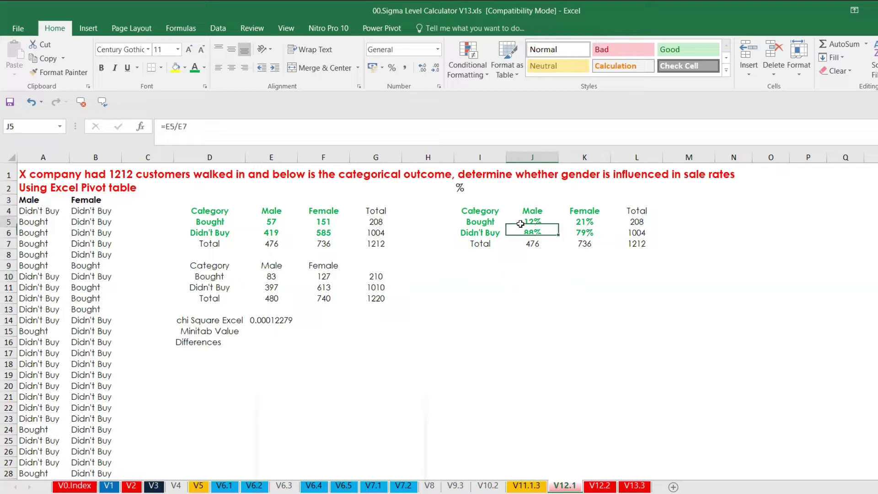
{"action": "left_click", "coordinate": [572, 223]}
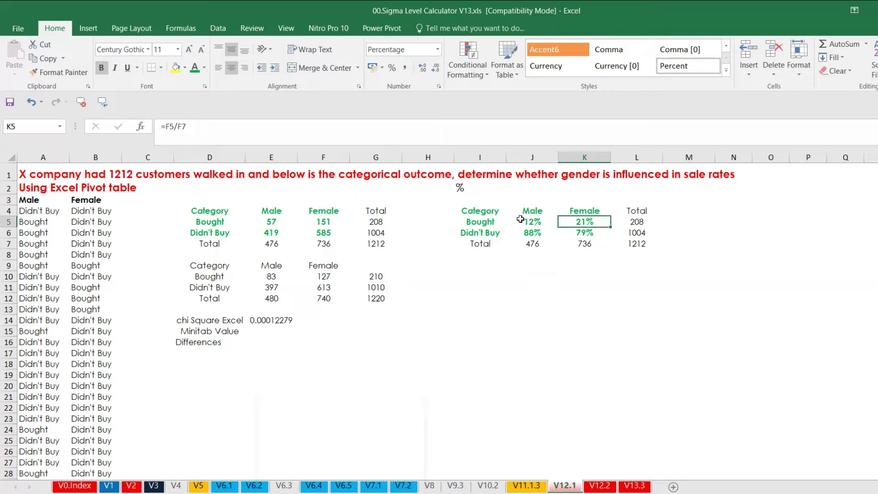
{"action": "left_click_drag", "start_coordinate": [522, 221], "coordinate": [589, 221]}
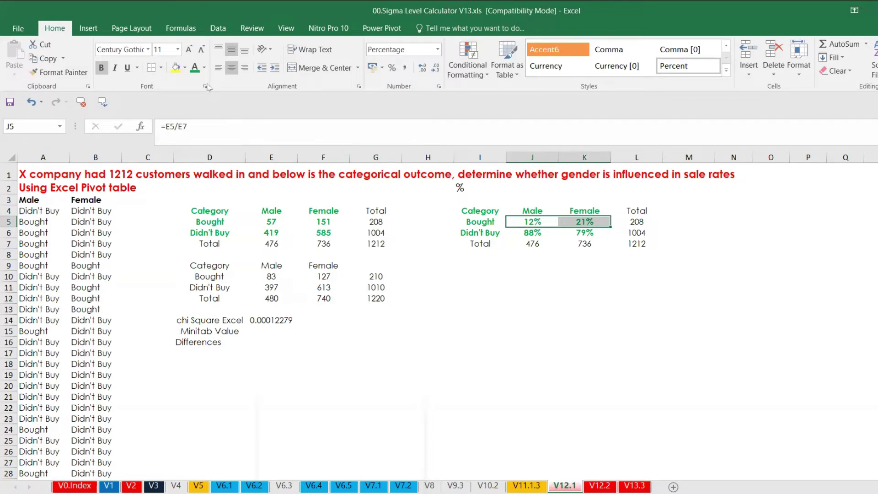
{"action": "left_click", "coordinate": [204, 68]}
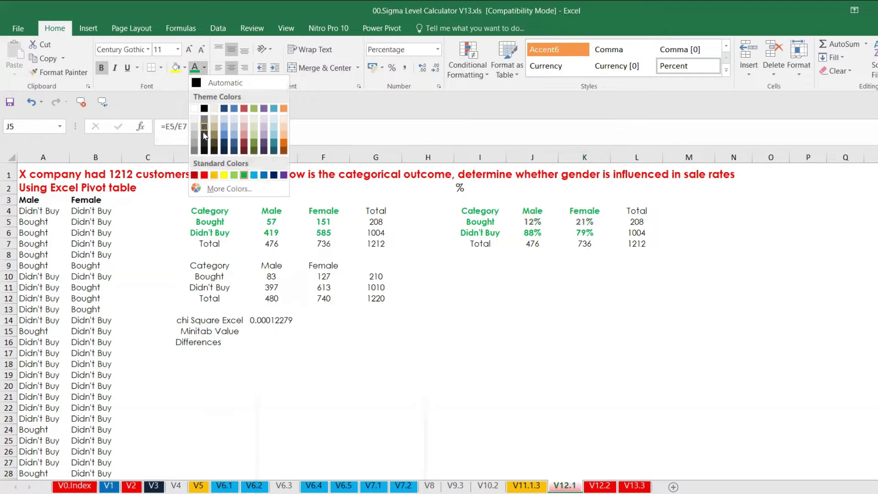
{"action": "left_click", "coordinate": [204, 175]}
Clear the expected counts in E10:F11 of the second table.
{"action": "left_click", "coordinate": [285, 278]}
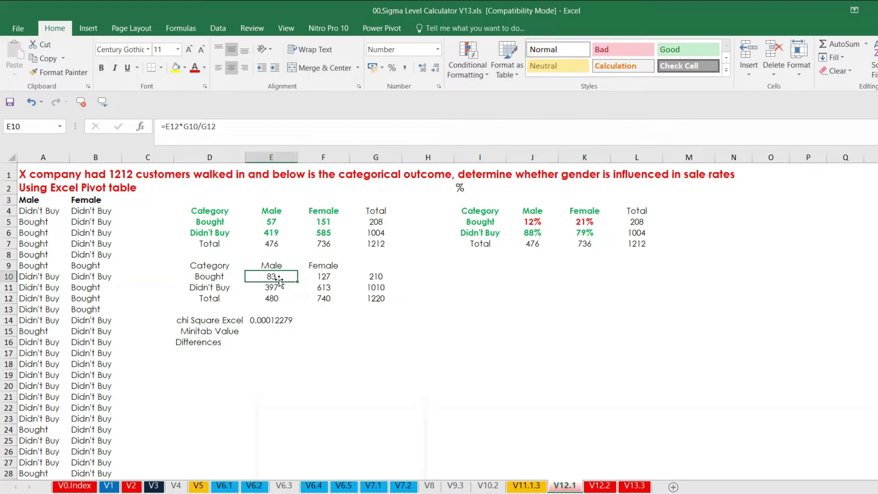
{"action": "left_click_drag", "start_coordinate": [276, 277], "coordinate": [318, 287]}
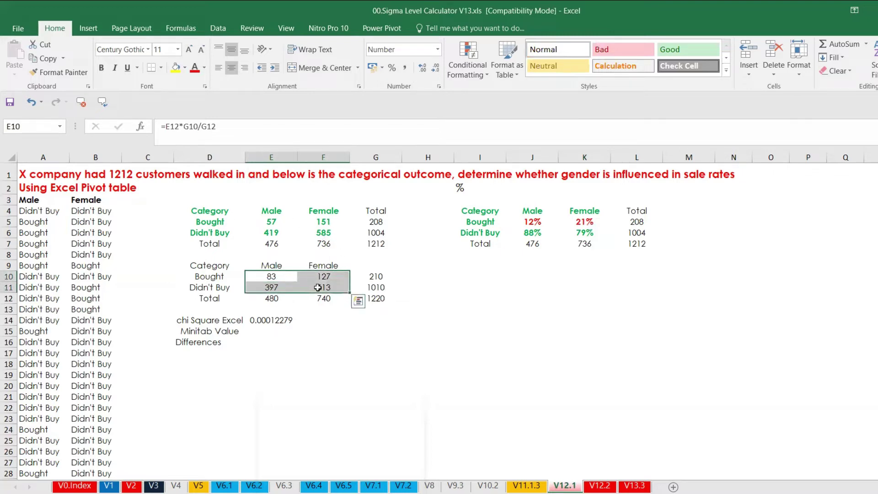
{"action": "key", "text": "Delete"}
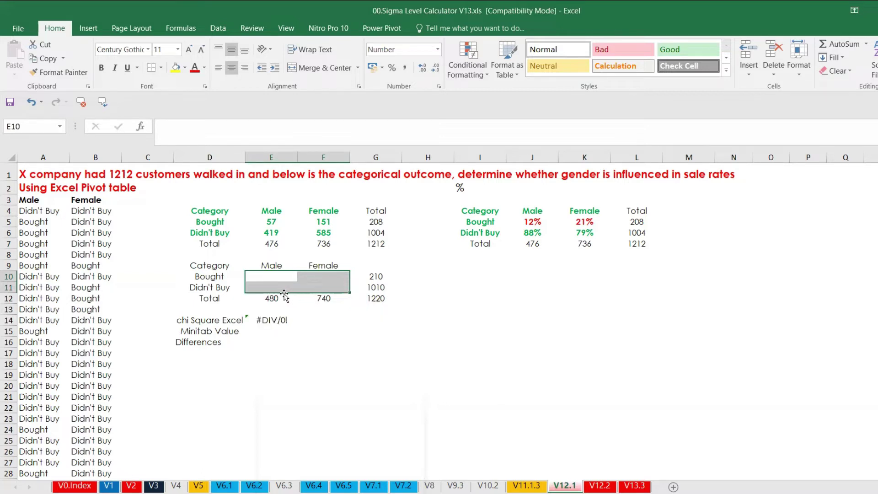
Copy the observed column totals E7:G7 and paste them as values into the second table's Total row, E12:G12.
{"action": "left_click_drag", "start_coordinate": [276, 247], "coordinate": [361, 243]}
{"action": "key", "text": "ctrl+c"}
{"action": "left_click_drag", "start_coordinate": [270, 298], "coordinate": [369, 296]}
{"action": "key", "text": "ctrl+v"}
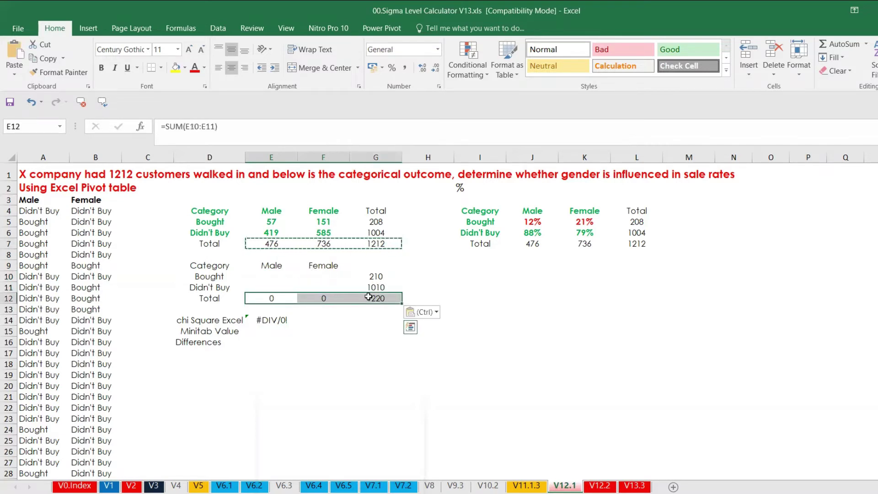
{"action": "left_click", "coordinate": [15, 70]}
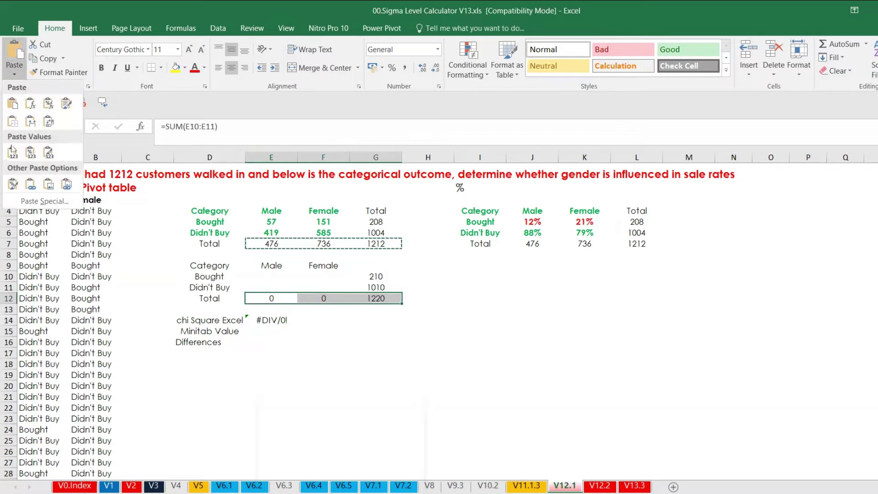
{"action": "left_click", "coordinate": [12, 154]}
Copy the observed totals G5:G7 and try to paste them as values into G10:G12.
{"action": "left_click_drag", "start_coordinate": [376, 221], "coordinate": [378, 240]}
{"action": "key", "text": "ctrl+c"}
{"action": "left_click_drag", "start_coordinate": [391, 276], "coordinate": [388, 300]}
{"action": "key", "text": "ctrl+v"}
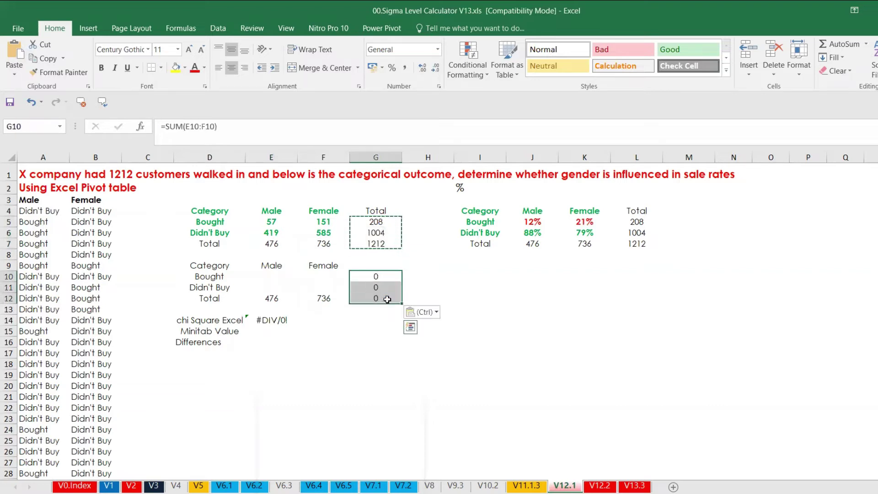
{"action": "left_click", "coordinate": [421, 312]}
{"action": "left_click", "coordinate": [412, 391]}
{"action": "left_click", "coordinate": [425, 313]}
{"action": "left_click", "coordinate": [414, 391]}
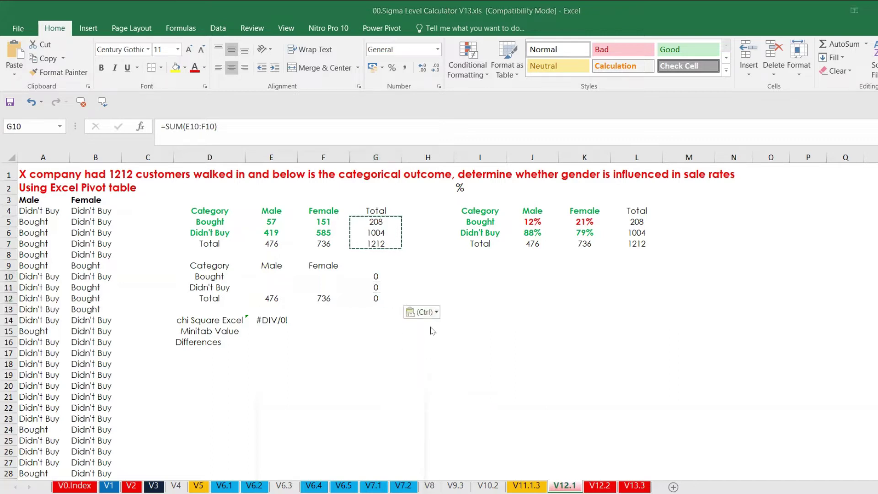
{"action": "left_click", "coordinate": [430, 314]}
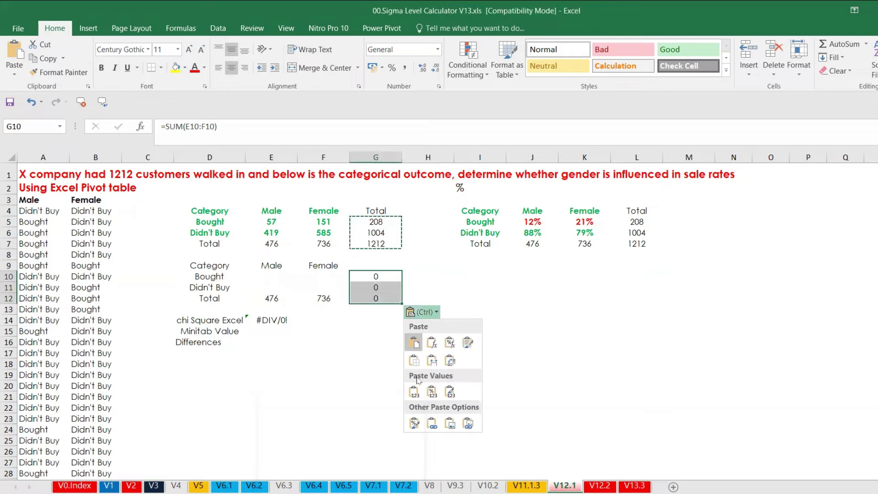
{"action": "left_click", "coordinate": [415, 392]}
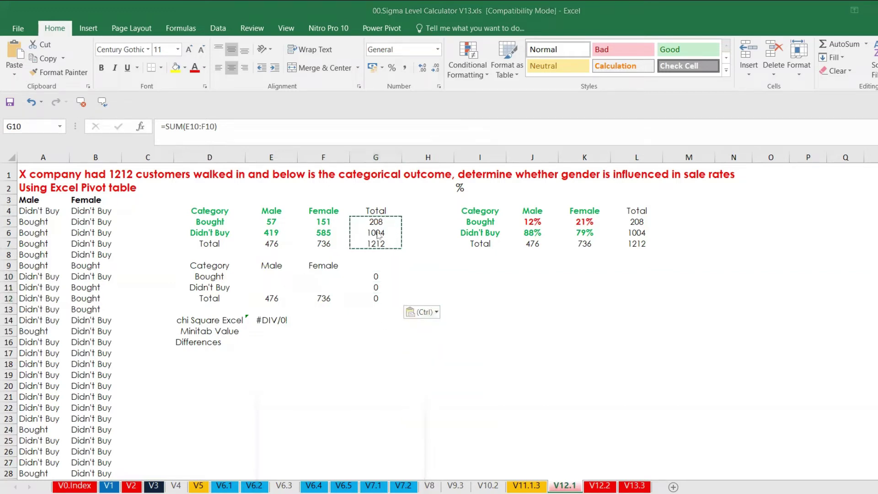
Retry pasting the observed totals G5:G7 over G10:G12 as values only.
{"action": "left_click_drag", "start_coordinate": [376, 224], "coordinate": [377, 247]}
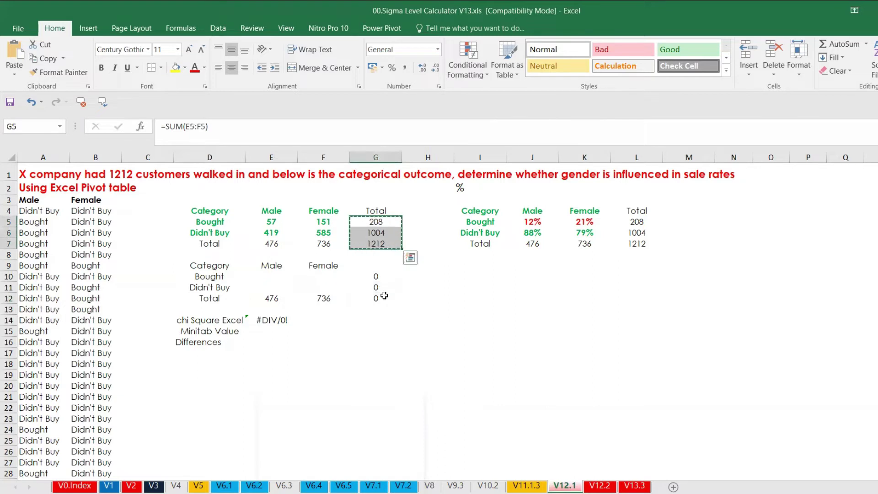
{"action": "left_click_drag", "start_coordinate": [378, 276], "coordinate": [378, 297]}
{"action": "key", "text": "ctrl+v"}
{"action": "left_click", "coordinate": [425, 313]}
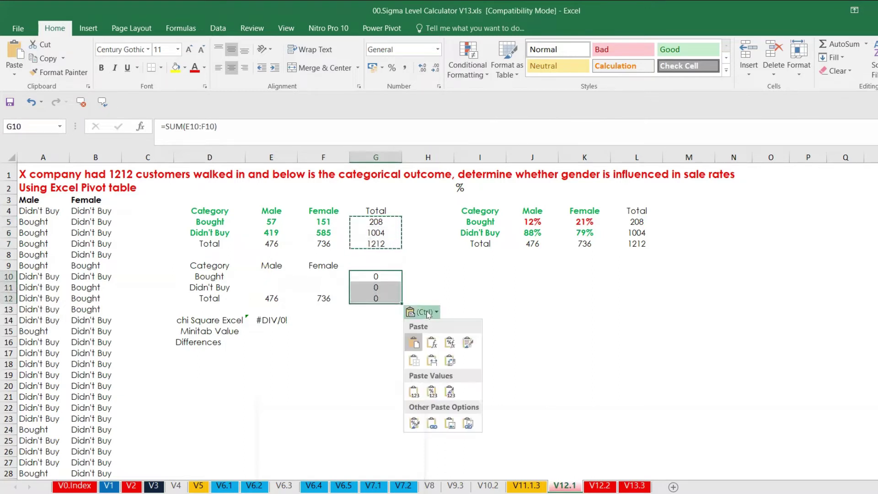
{"action": "left_click", "coordinate": [413, 391]}
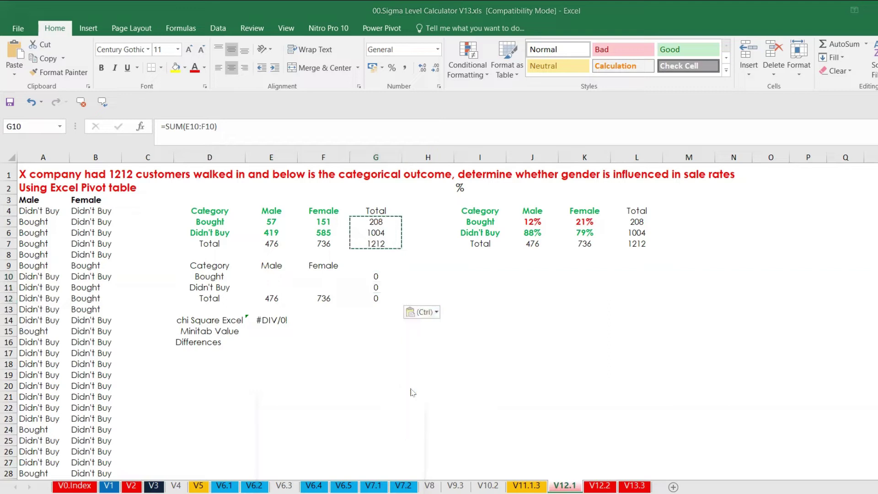
{"action": "left_click", "coordinate": [435, 313]}
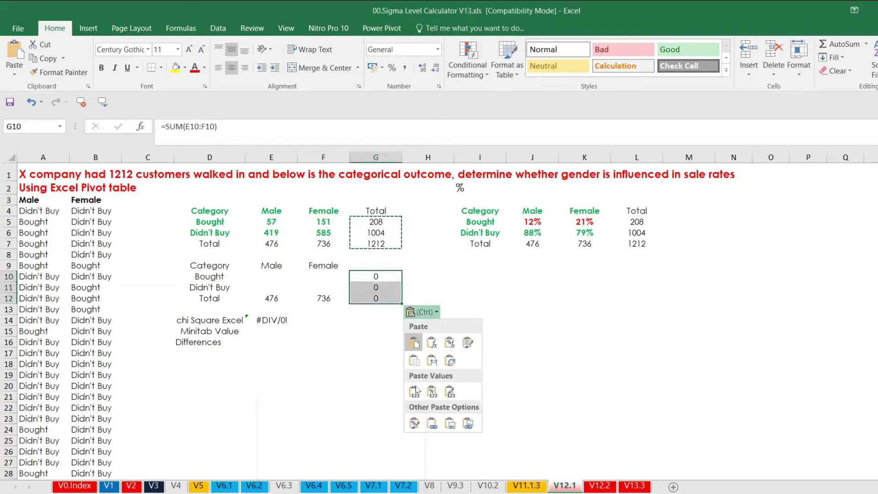
{"action": "left_click", "coordinate": [414, 391]}
Enter the second table's row totals manually: 208 in G10 for Bought and 1004 in G11 for Didn't Buy.
{"action": "left_click", "coordinate": [375, 276]}
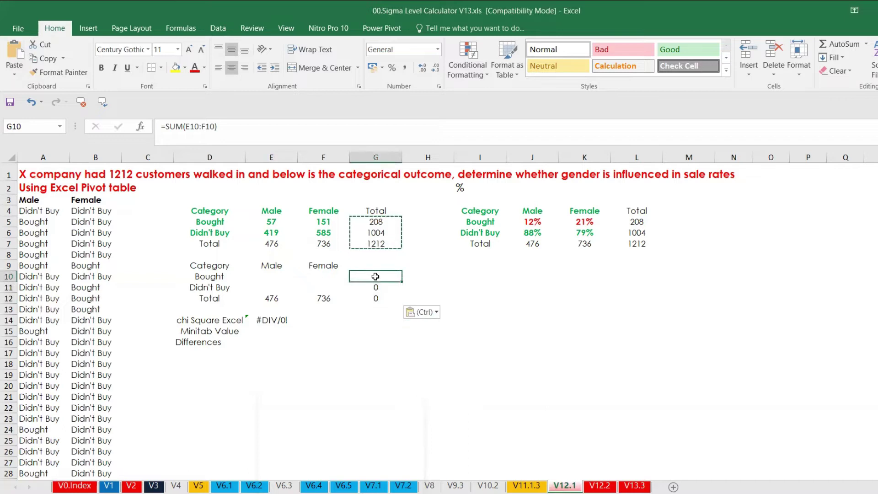
{"action": "type", "text": "2"}
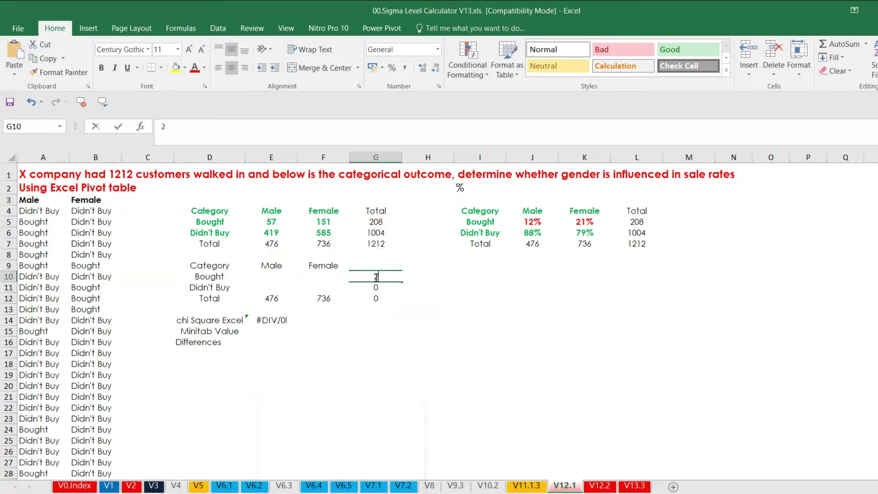
{"action": "type", "text": "08"}
{"action": "key", "text": "Return"}
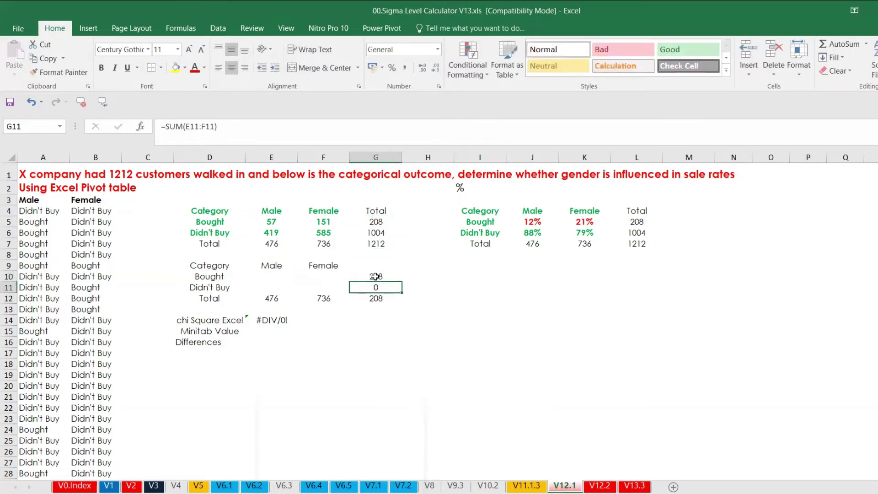
{"action": "type", "text": "1004"}
{"action": "key", "text": "Return"}
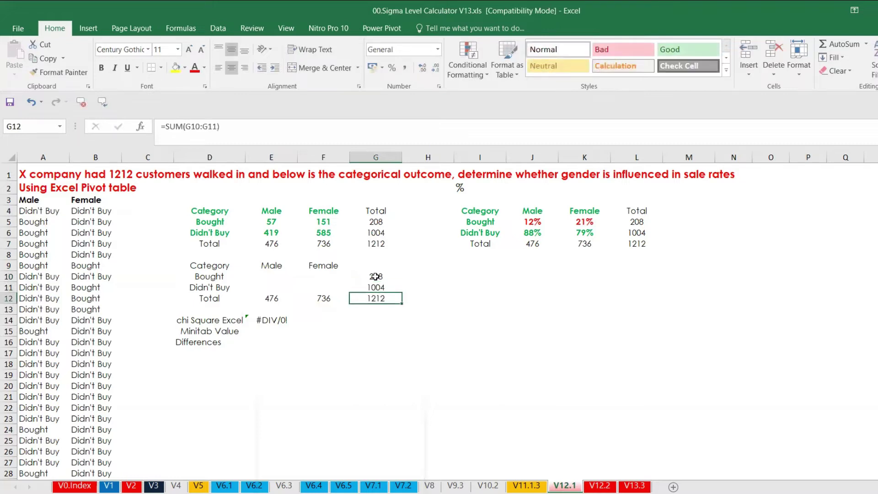
Calculate the expected male Bought count in E10 as E12*G10/G12.
{"action": "left_click", "coordinate": [321, 288]}
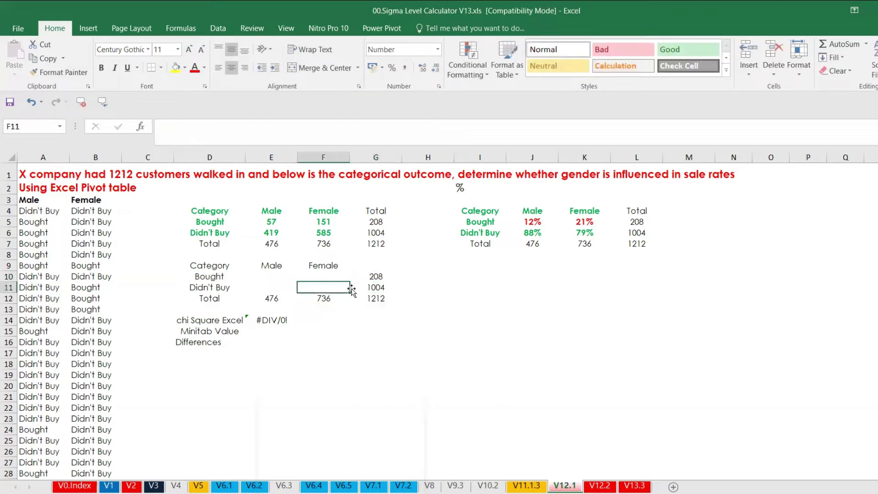
{"action": "left_click", "coordinate": [275, 278]}
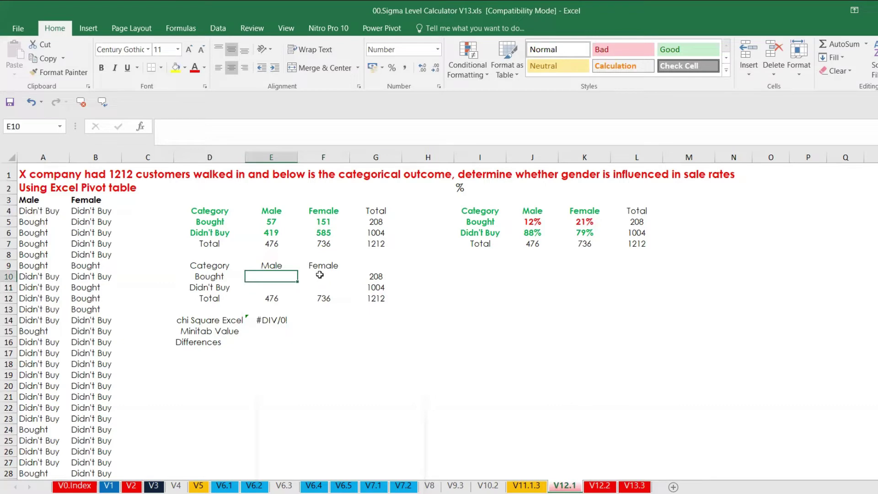
{"action": "type", "text": "="}
{"action": "left_click", "coordinate": [274, 299]}
{"action": "type", "text": "*"}
{"action": "left_click", "coordinate": [377, 277]}
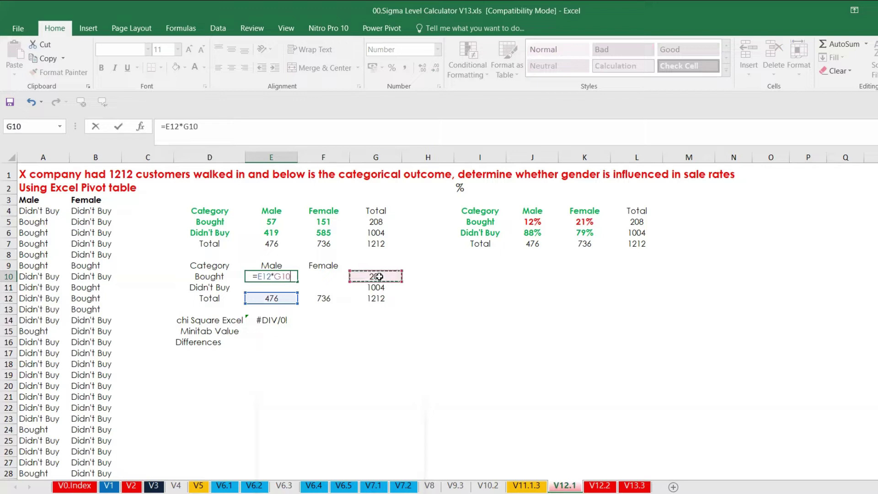
{"action": "type", "text": "/"}
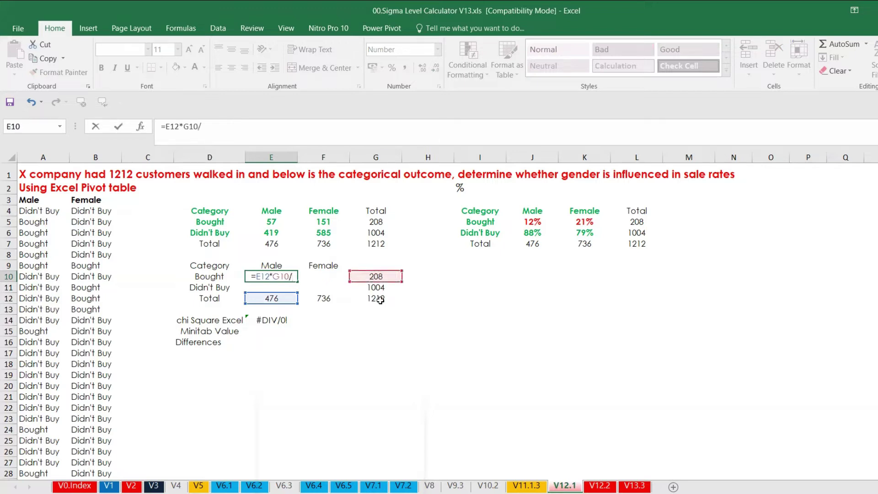
{"action": "left_click", "coordinate": [376, 298]}
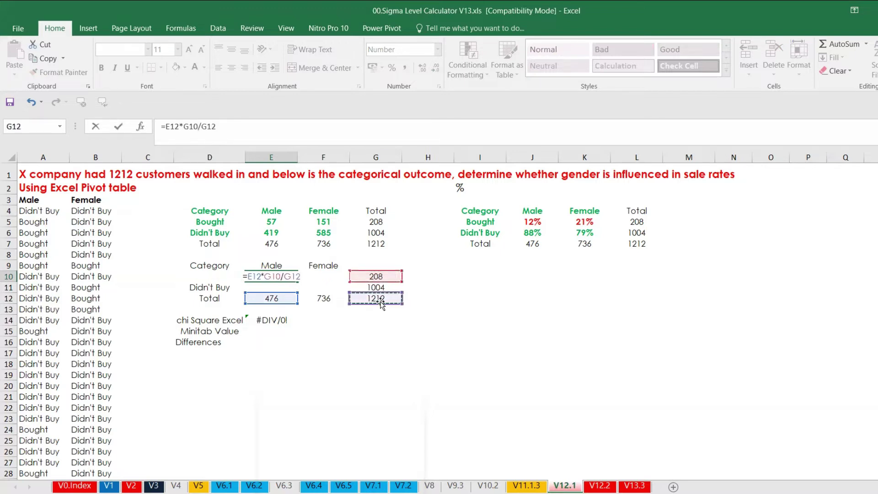
{"action": "key", "text": "Return"}
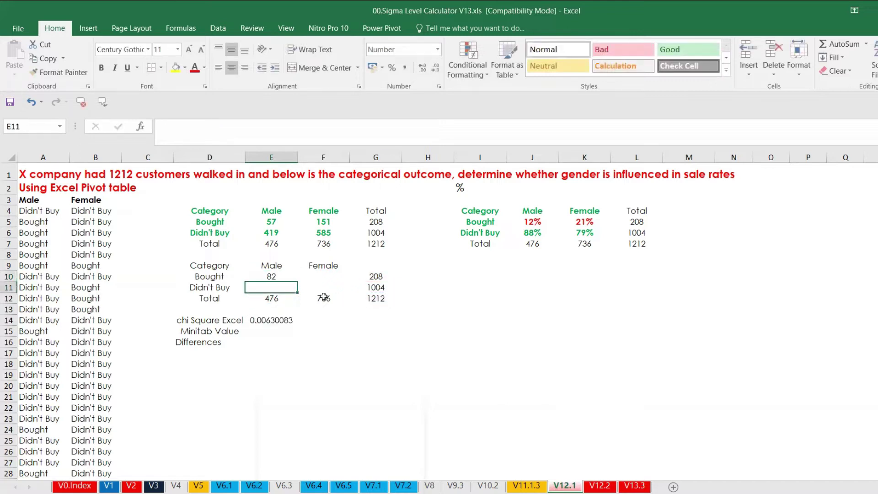
{"action": "left_click", "coordinate": [319, 277]}
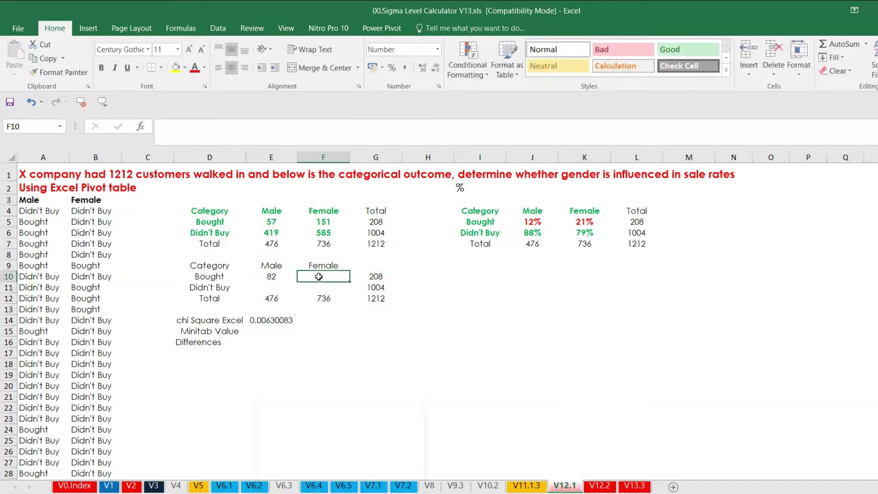
{"action": "left_click", "coordinate": [276, 222]}
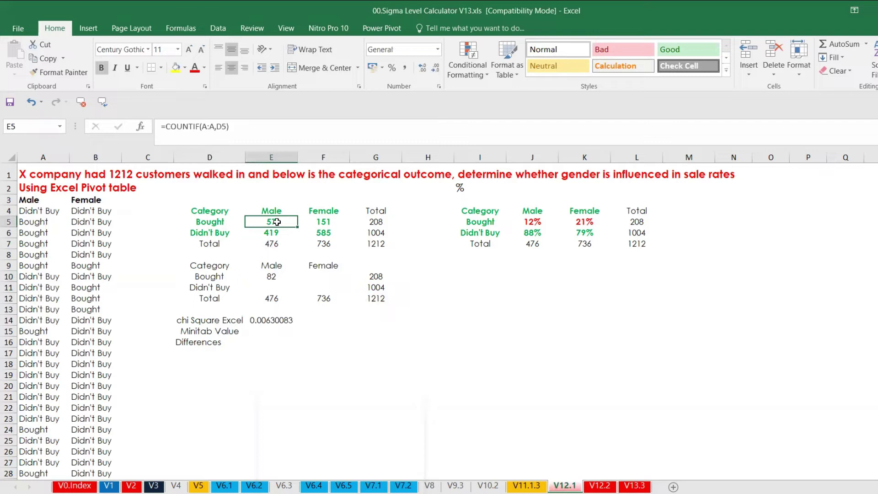
Enter the bold heading "Expected Value" in D8 above the second table.
{"action": "left_click", "coordinate": [209, 257]}
{"action": "type", "text": "Exp"}
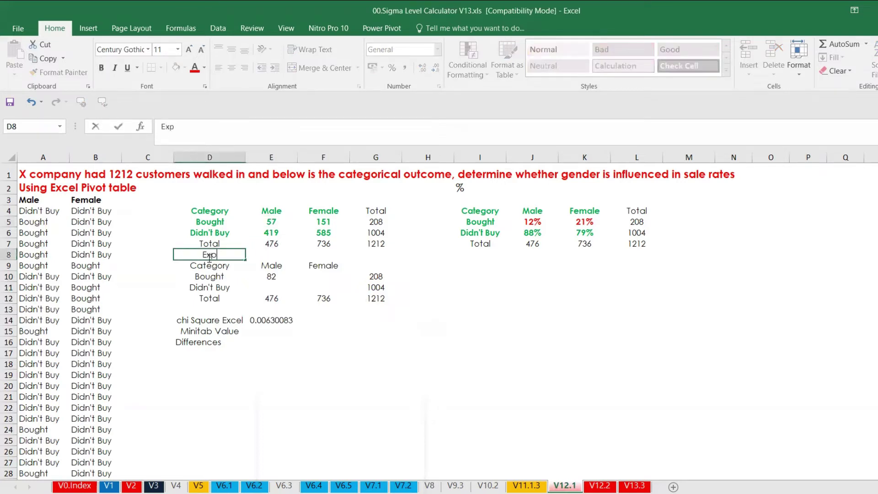
{"action": "type", "text": "ected Value"}
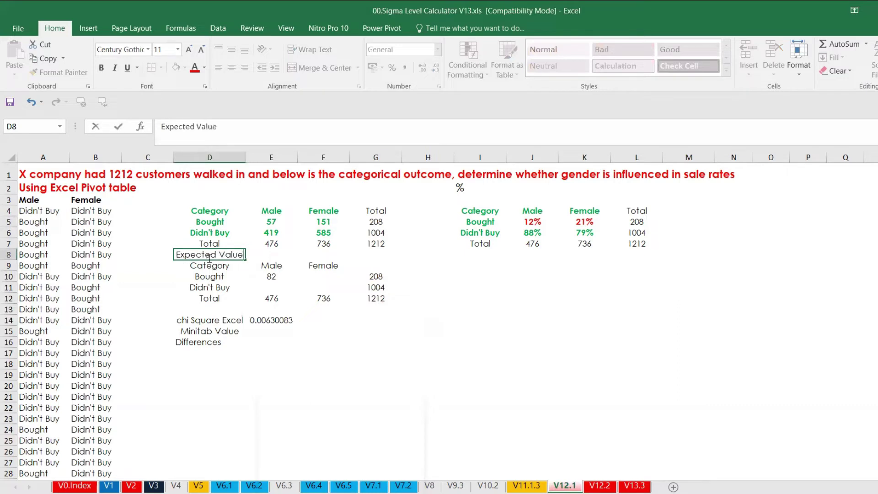
{"action": "key", "text": "Return"}
{"action": "left_click", "coordinate": [208, 255]}
{"action": "key", "text": "ctrl+b"}
Calculate the expected female Bought count in F10 as F12*G10/G12.
{"action": "left_click", "coordinate": [311, 278]}
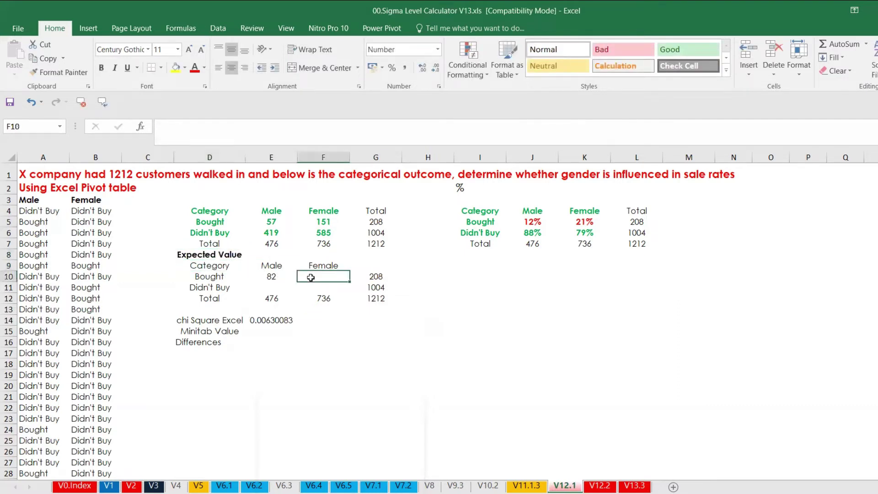
{"action": "type", "text": "="}
{"action": "left_click", "coordinate": [325, 227]}
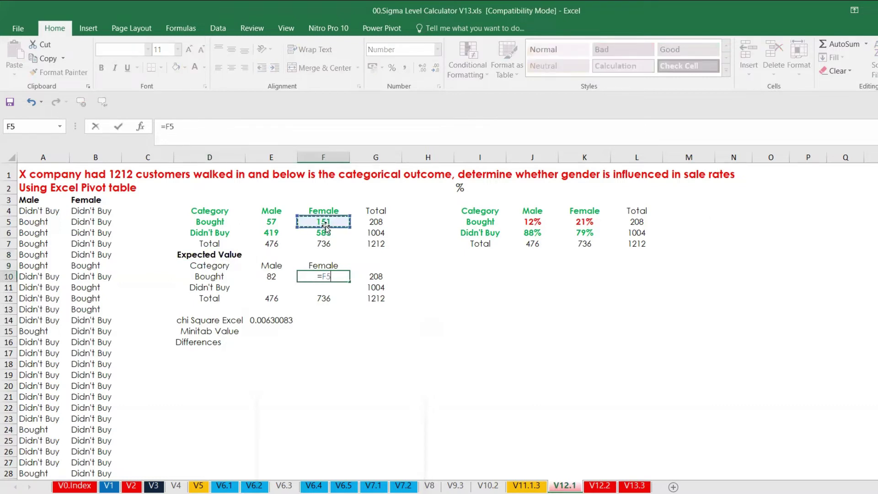
{"action": "left_click", "coordinate": [329, 298]}
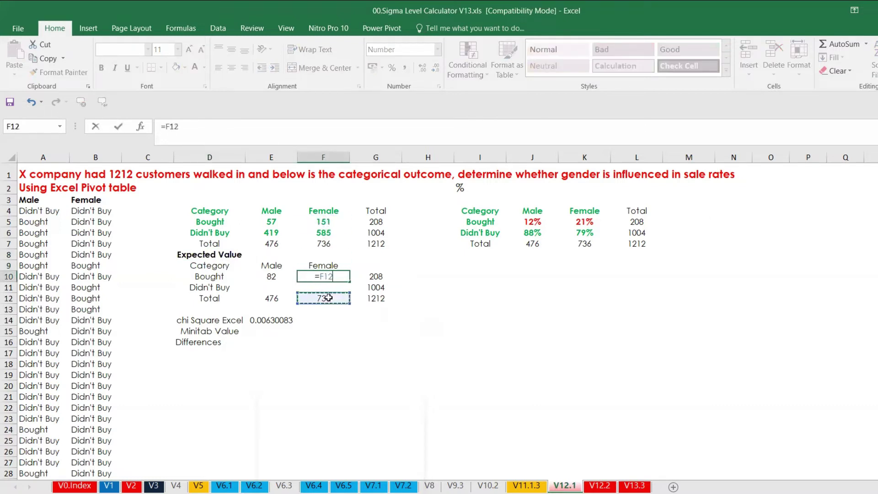
{"action": "type", "text": "*"}
{"action": "left_click", "coordinate": [374, 277]}
{"action": "type", "text": "/"}
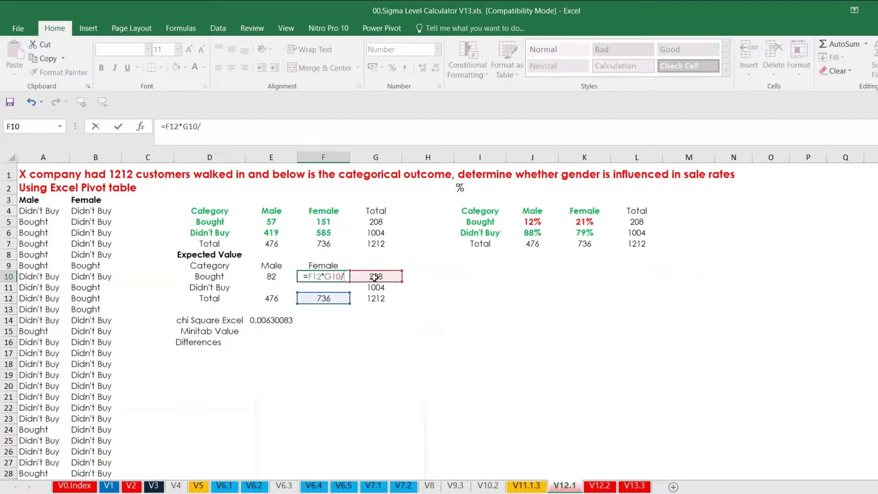
{"action": "left_click", "coordinate": [376, 298]}
{"action": "key", "text": "Return"}
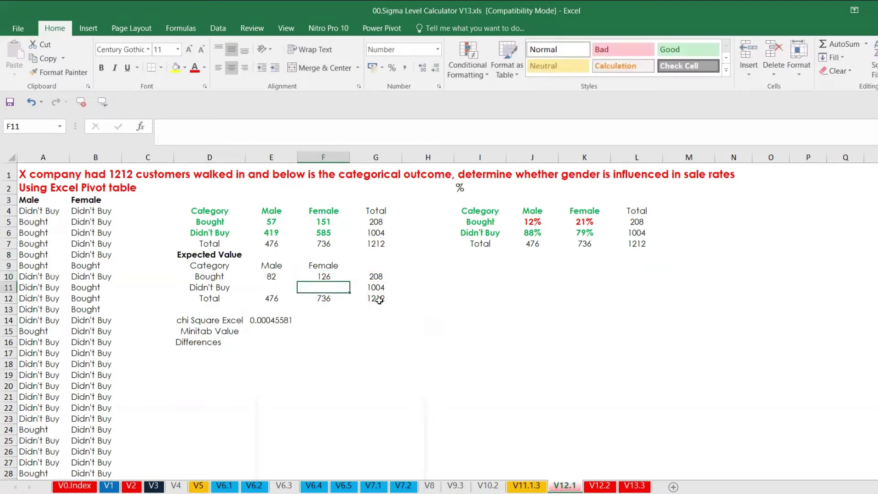
Calculate the expected male Didn't Buy count in E11 as E12*G11/G12.
{"action": "left_click", "coordinate": [277, 286]}
{"action": "type", "text": "="}
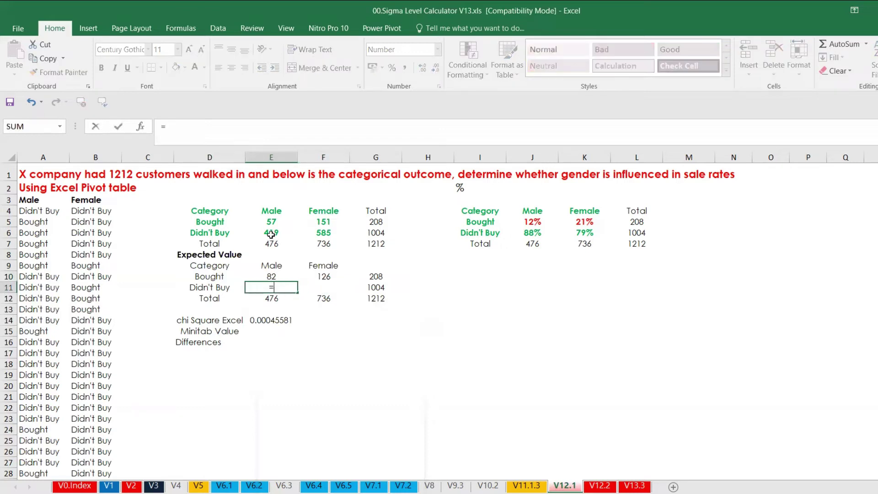
{"action": "left_click", "coordinate": [276, 299]}
{"action": "type", "text": "*"}
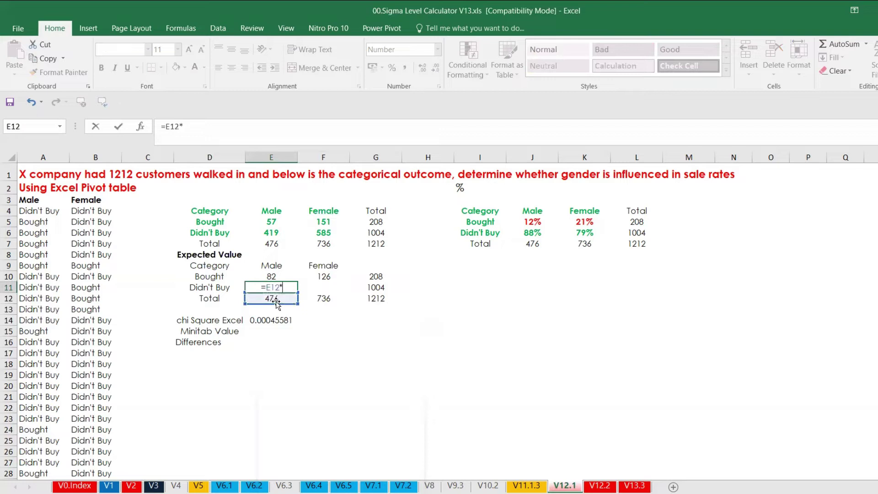
{"action": "left_click", "coordinate": [376, 288]}
{"action": "type", "text": "/"}
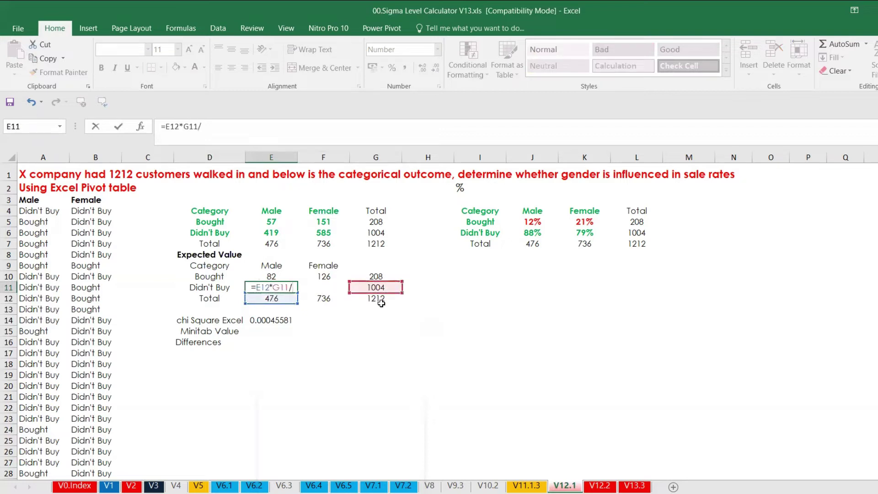
{"action": "left_click", "coordinate": [380, 300]}
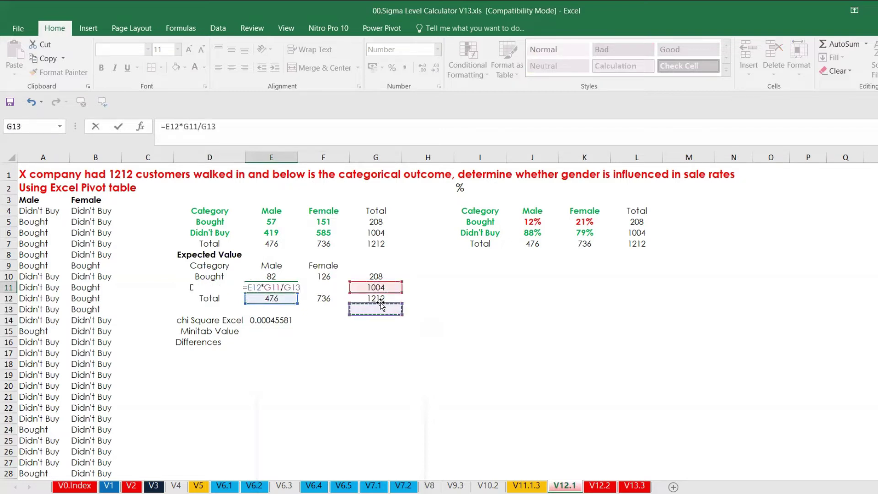
{"action": "key", "text": "Return"}
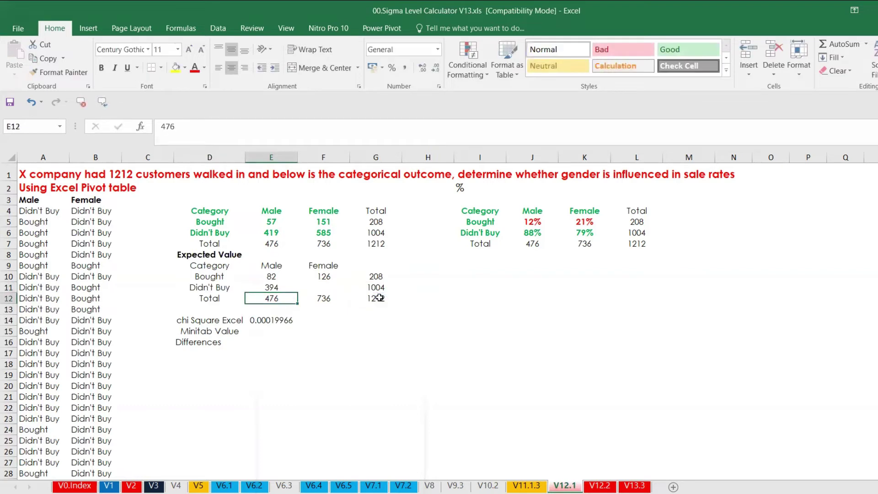
Calculate the expected female Didn't Buy count in F11 as F12*G11/G12.
{"action": "left_click", "coordinate": [348, 288]}
{"action": "type", "text": "="}
{"action": "left_click", "coordinate": [320, 308]}
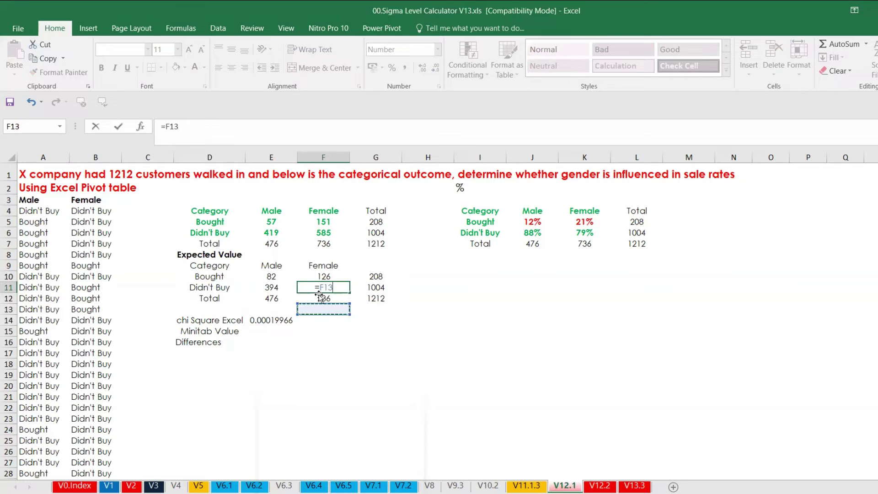
{"action": "left_click", "coordinate": [321, 298]}
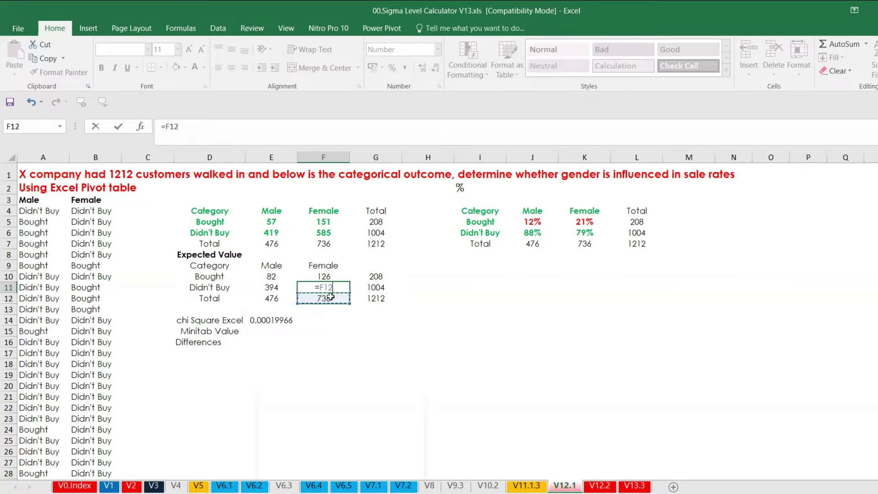
{"action": "type", "text": "*"}
{"action": "left_click", "coordinate": [382, 288]}
{"action": "type", "text": "/"}
{"action": "left_click", "coordinate": [382, 300]}
{"action": "key", "text": "Return"}
Re-enter the chi-square test in E14 as =CHISQ.TEST(E5:F6,E10:F11), comparing observed with expected counts.
{"action": "left_click_drag", "start_coordinate": [270, 275], "coordinate": [312, 288]}
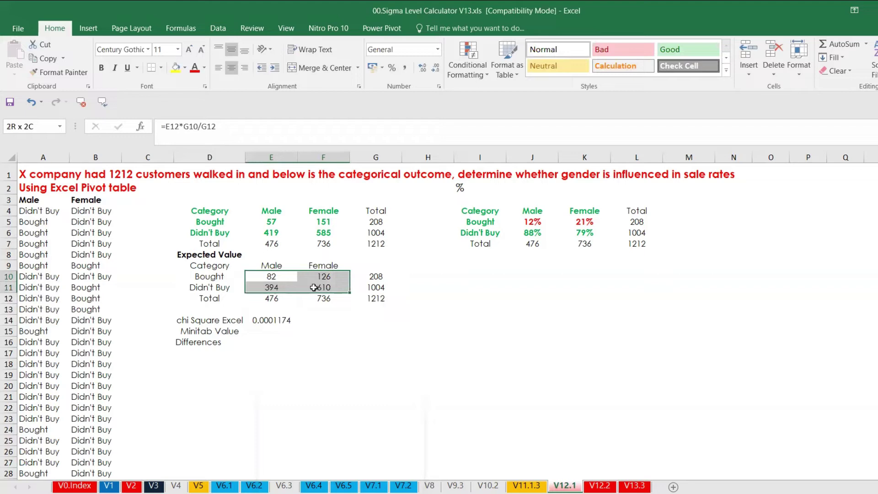
{"action": "left_click_drag", "start_coordinate": [273, 225], "coordinate": [313, 233]}
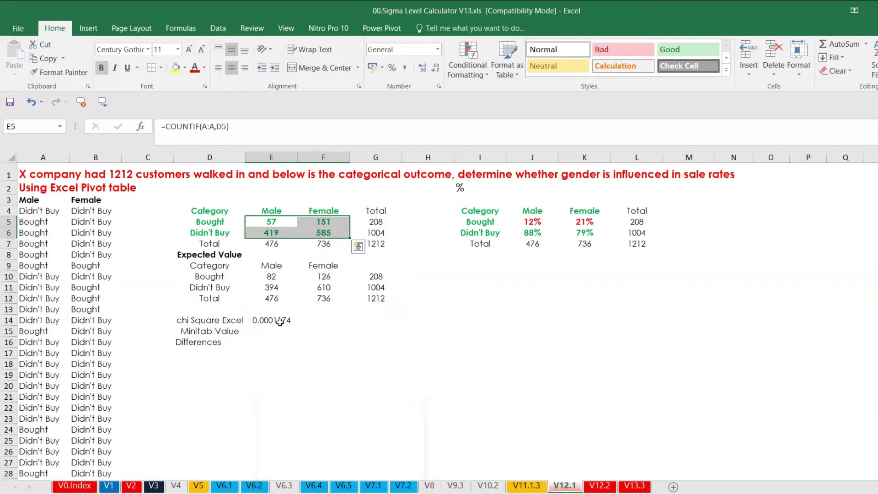
{"action": "left_click", "coordinate": [272, 321]}
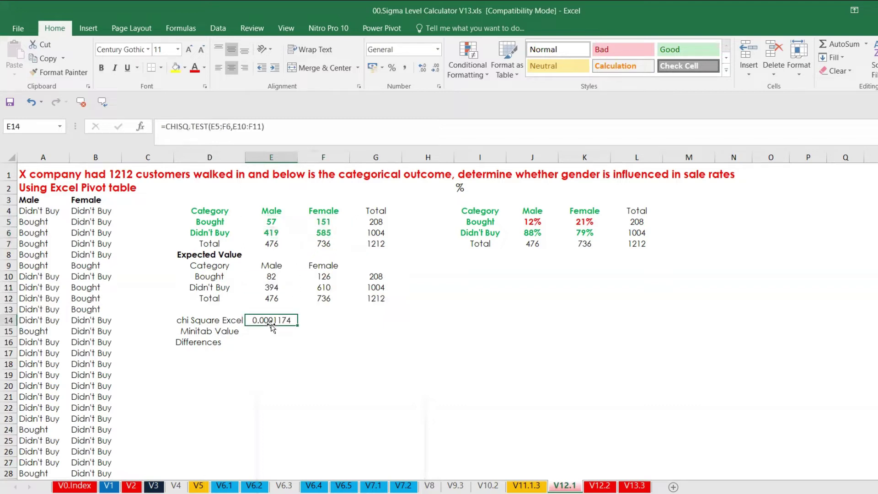
{"action": "type", "text": "="}
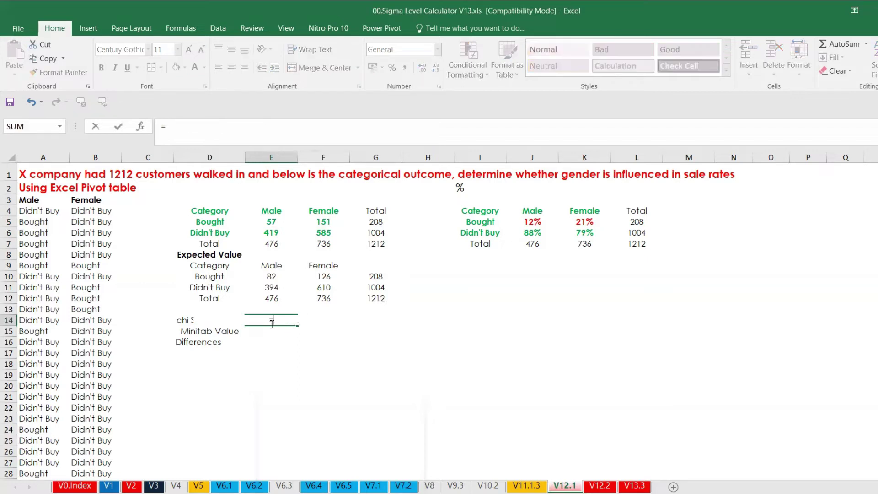
{"action": "type", "text": "chi"}
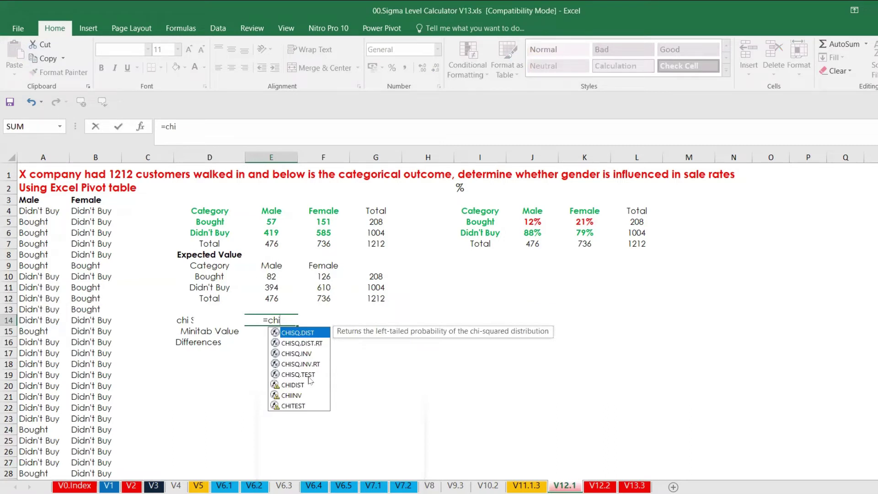
{"action": "left_click", "coordinate": [309, 376]}
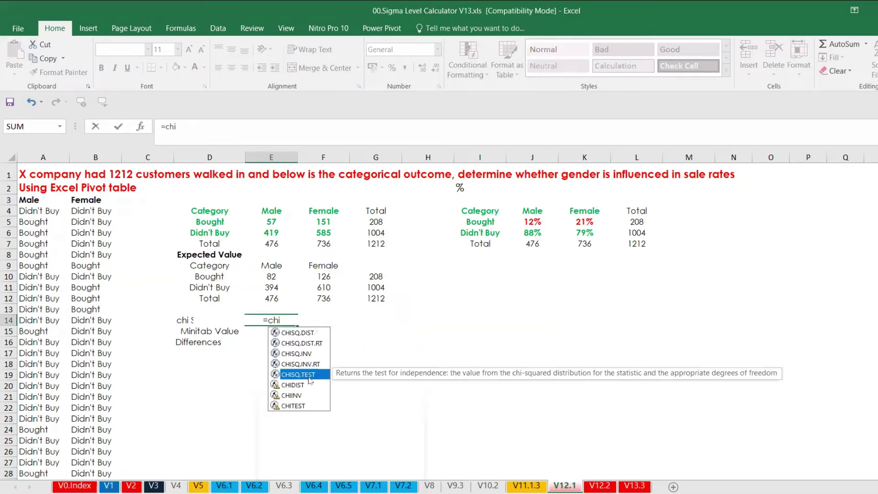
{"action": "double_click", "coordinate": [309, 376]}
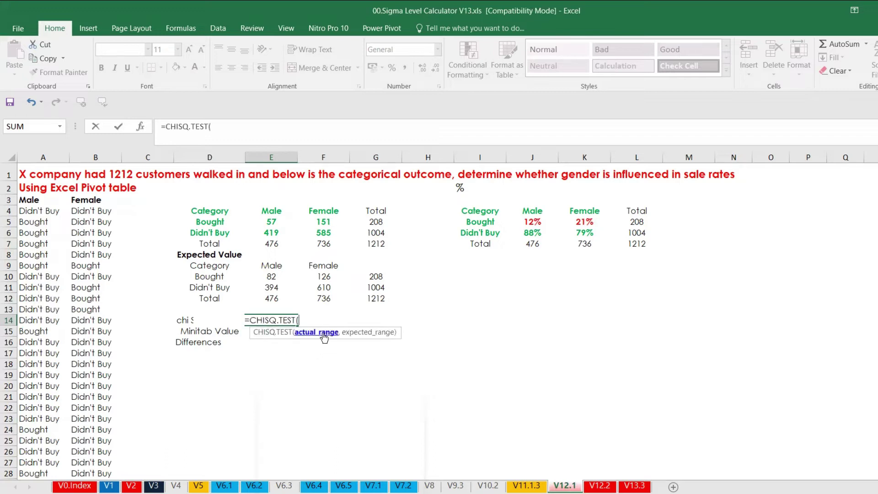
{"action": "left_click_drag", "start_coordinate": [256, 222], "coordinate": [309, 234]}
{"action": "type", "text": ","}
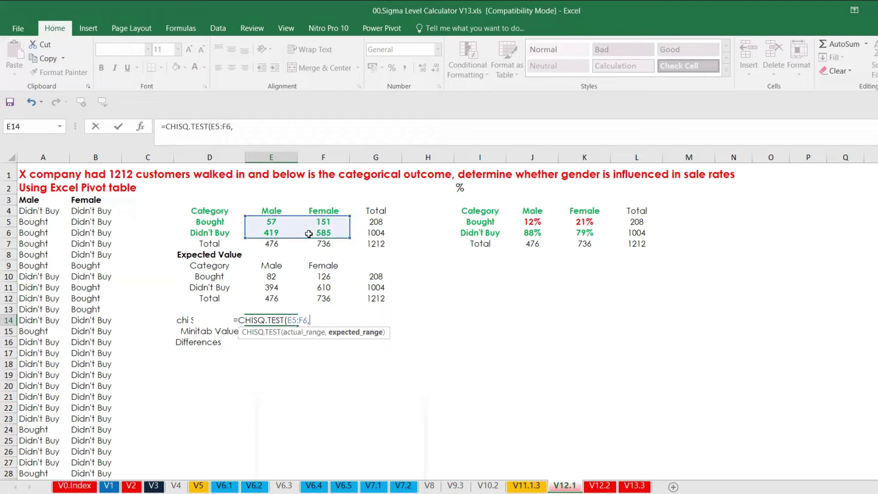
{"action": "left_click", "coordinate": [271, 284]}
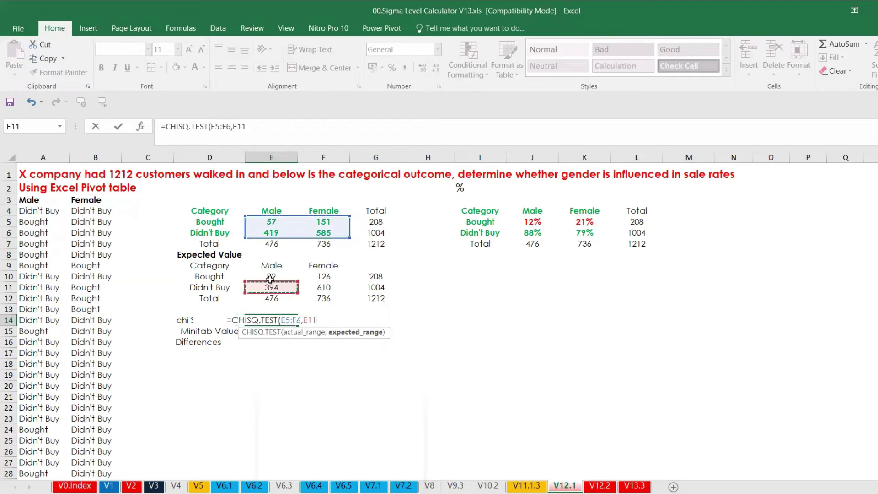
{"action": "left_click_drag", "start_coordinate": [270, 279], "coordinate": [311, 287]}
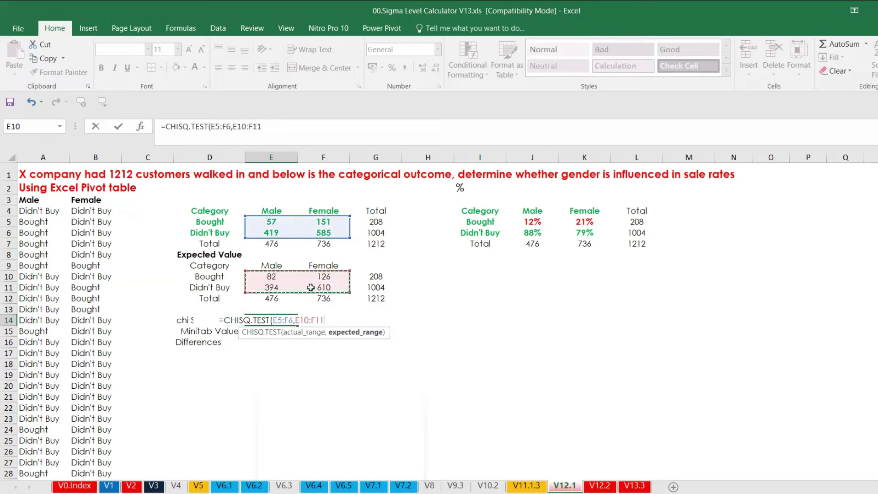
{"action": "type", "text": ")"}
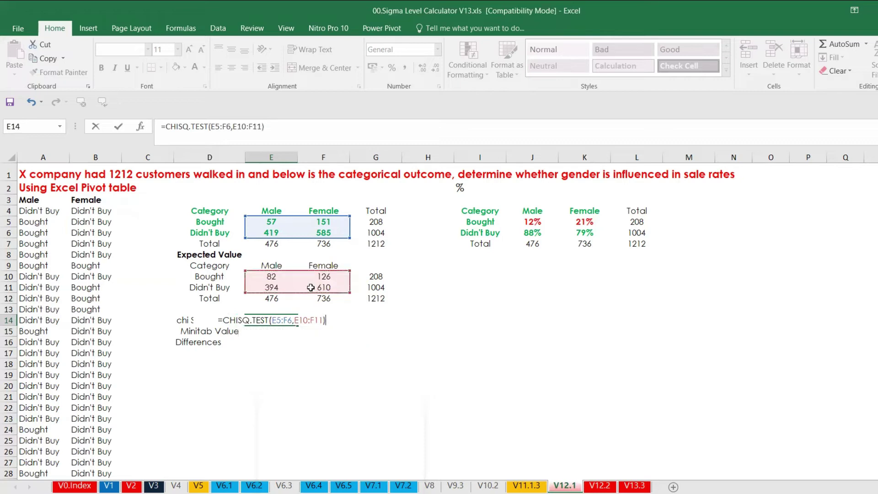
{"action": "key", "text": "Return"}
Reduce the chi-square result in E14 to three decimal places.
{"action": "left_click", "coordinate": [278, 317]}
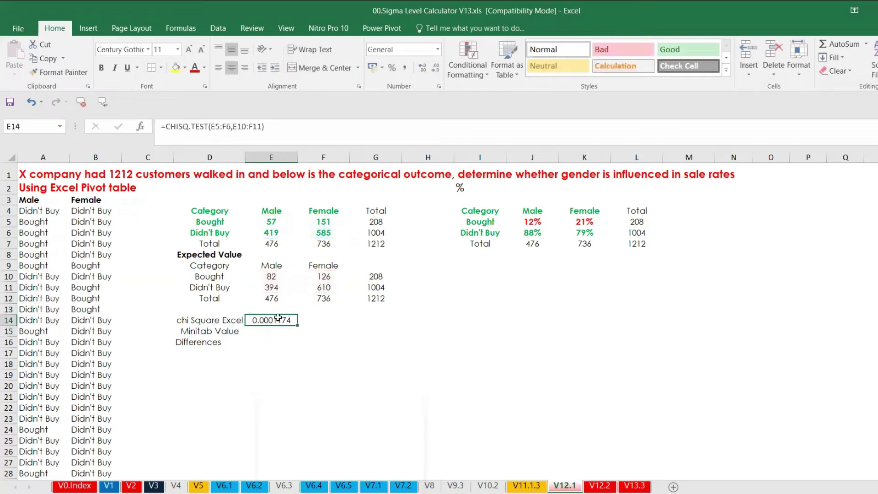
{"action": "left_click", "coordinate": [436, 71]}
{"action": "left_click", "coordinate": [435, 71]}
{"action": "left_click", "coordinate": [435, 71]}
{"action": "left_click", "coordinate": [436, 71]}
Switch to Minitab and select the Category_1, Male and Female block in columns C21 to C23, headings and both rows included.
{"action": "key", "text": "alt+Tab"}
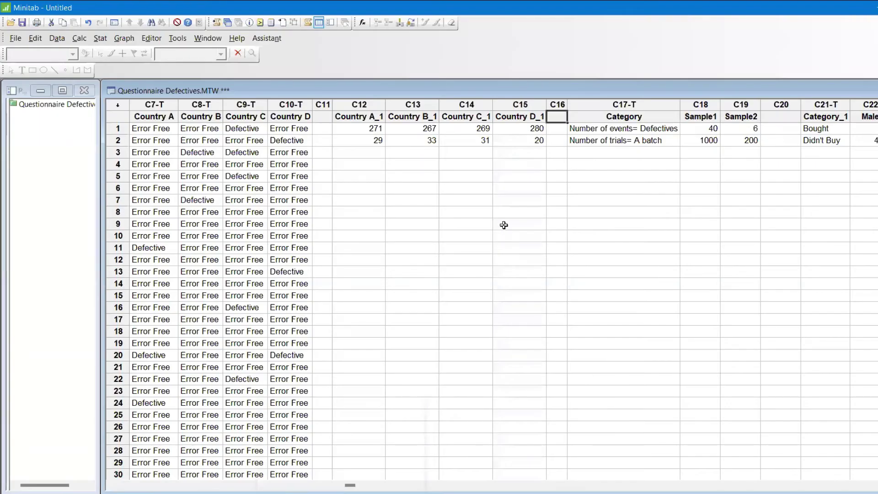
{"action": "key", "text": "alt+Tab"}
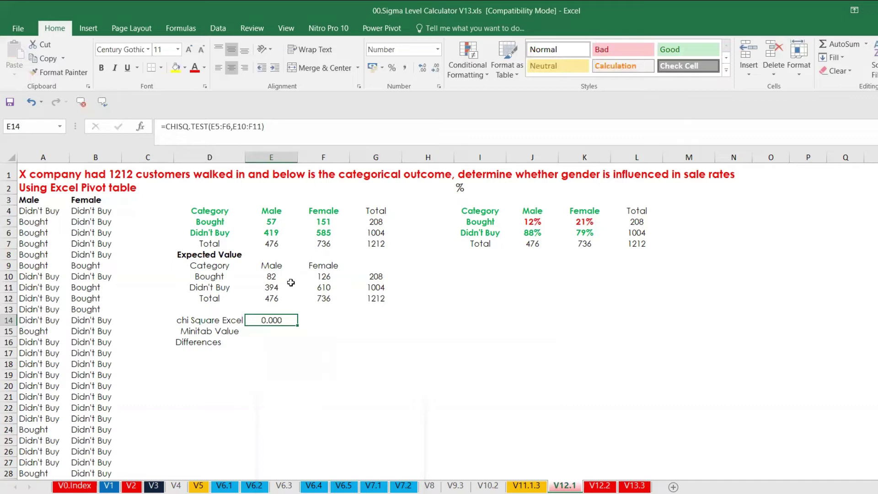
{"action": "key", "text": "alt+Tab"}
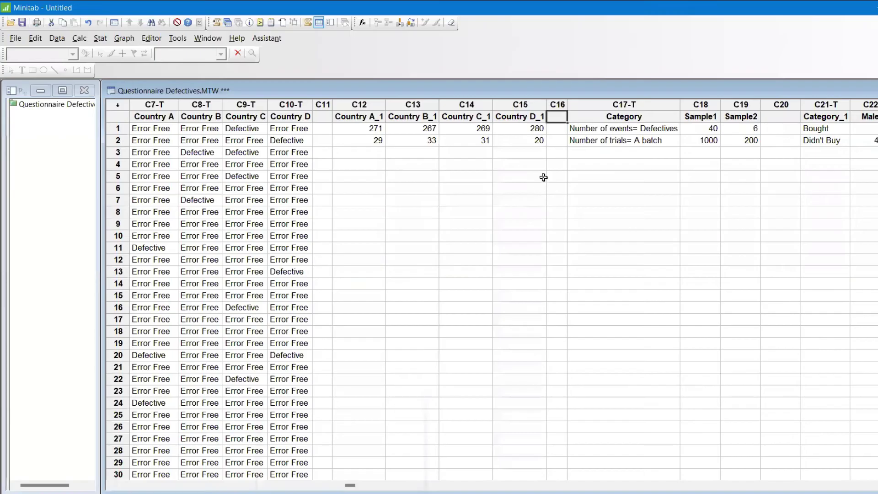
{"action": "left_click", "coordinate": [525, 136]}
{"action": "key", "text": "Right"}
{"action": "key", "text": "Right"}
{"action": "key", "text": "Right"}
{"action": "key", "text": "Right"}
{"action": "key", "text": "Right"}
{"action": "key", "text": "Right"}
{"action": "key", "text": "Right"}
{"action": "key", "text": "Right"}
{"action": "key", "text": "Right"}
{"action": "key", "text": "Right"}
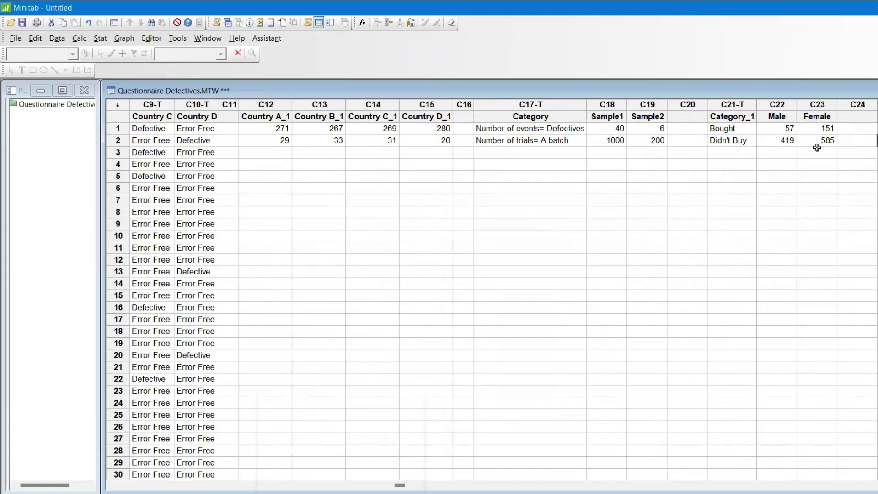
{"action": "left_click_drag", "start_coordinate": [746, 115], "coordinate": [819, 140]}
{"action": "key", "text": "alt+Tab"}
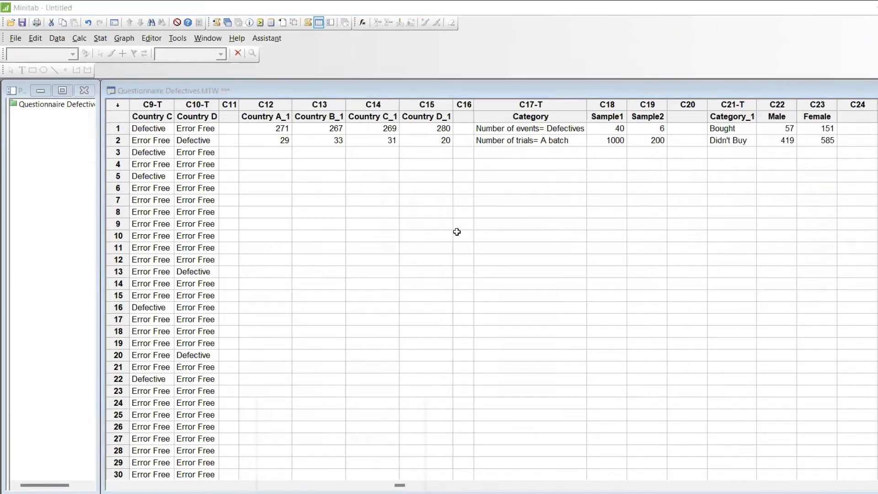
{"action": "key", "text": "alt+Tab"}
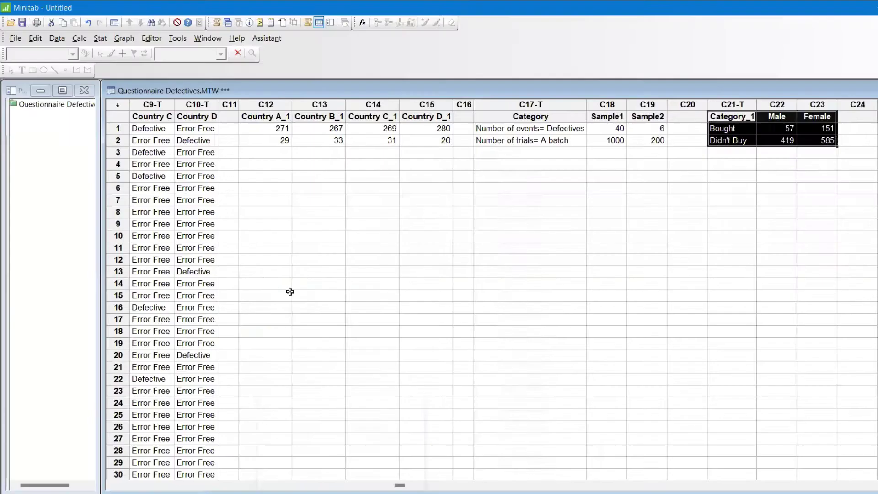
Start Cross Tabulation and Chi-Square, reset its previous settings and choose Summarized data in a two-way table.
{"action": "left_click", "coordinate": [100, 38]}
{"action": "mouse_move", "coordinate": [138, 152]}
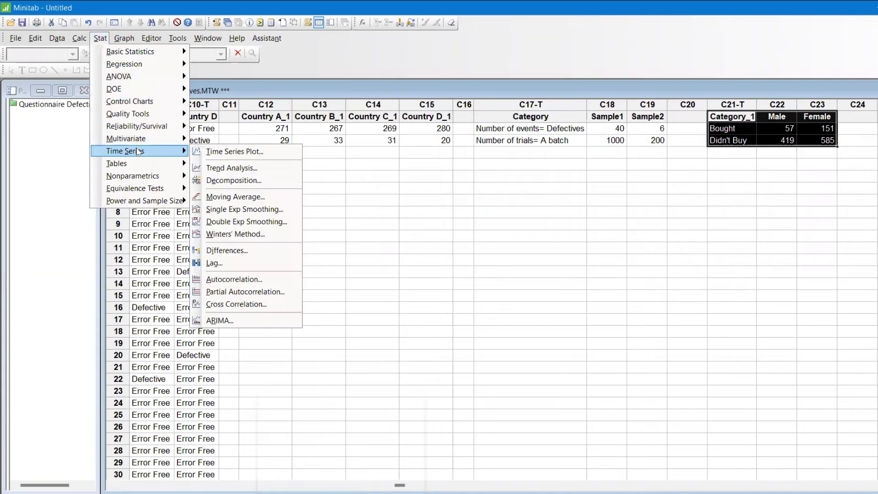
{"action": "mouse_move", "coordinate": [145, 167]}
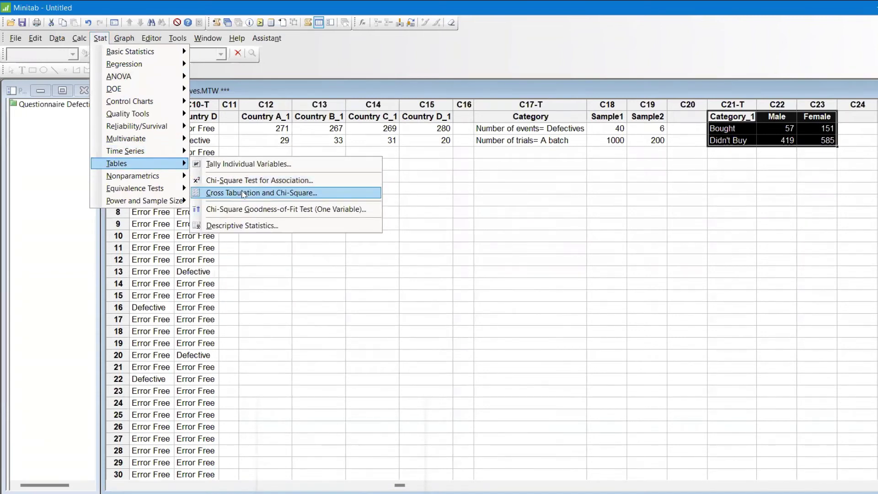
{"action": "left_click", "coordinate": [243, 193]}
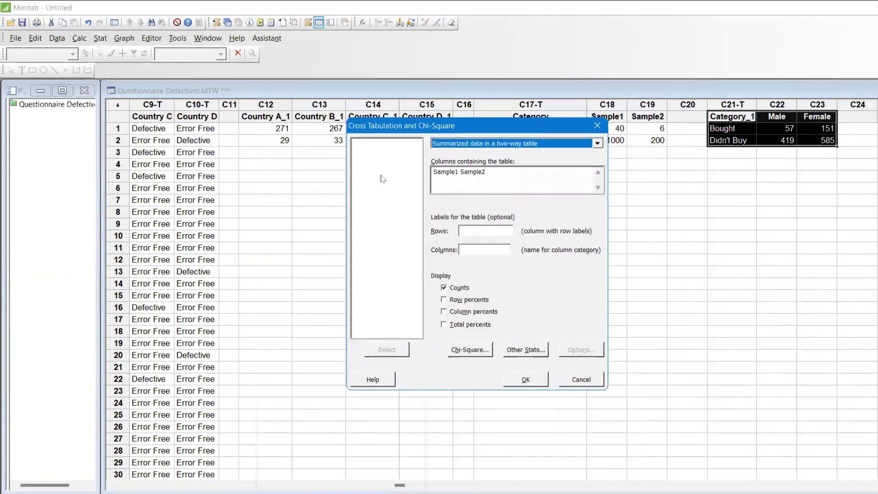
{"action": "key", "text": "F3"}
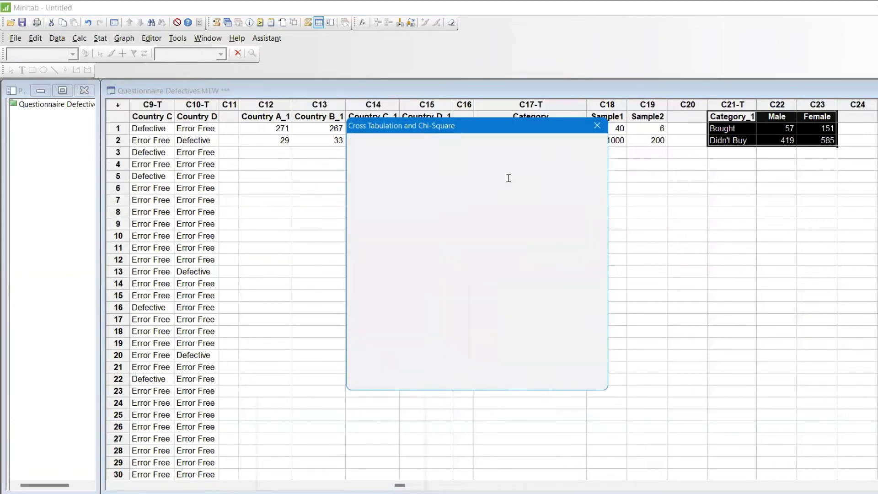
{"action": "left_click", "coordinate": [515, 145]}
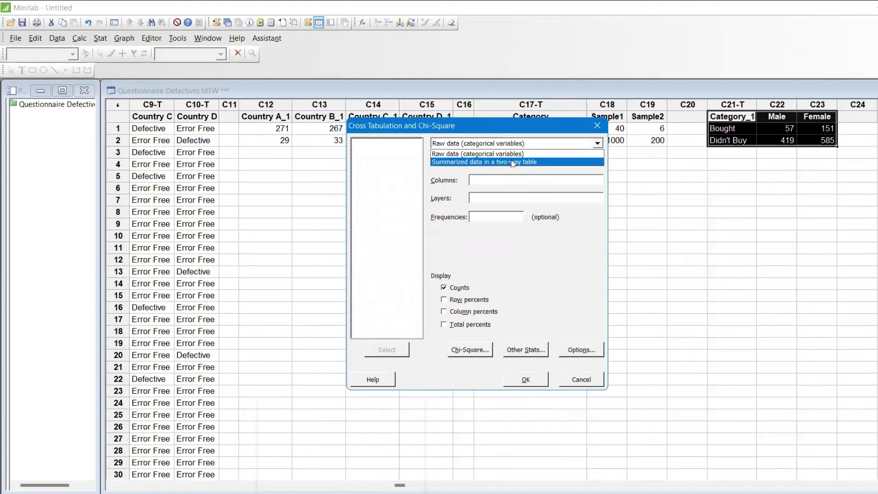
{"action": "left_click", "coordinate": [513, 162]}
Use the Male and Female columns as the table and include row, column and total percents in the display.
{"action": "left_click", "coordinate": [510, 179]}
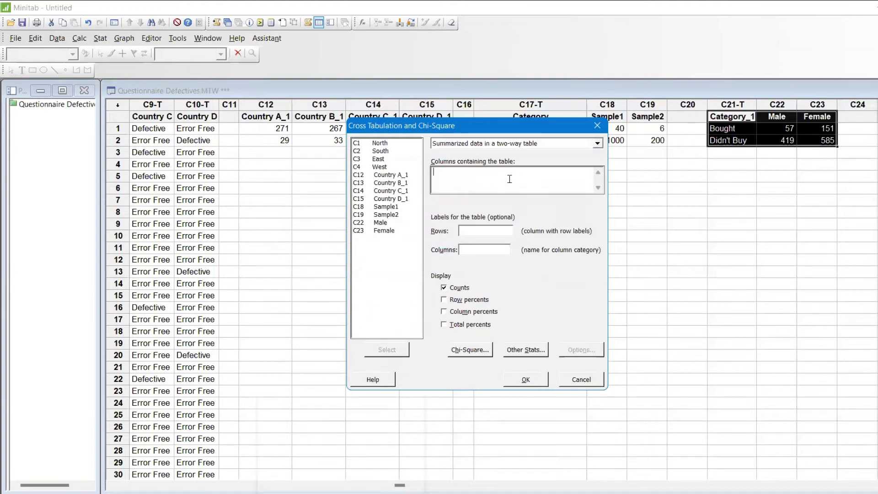
{"action": "double_click", "coordinate": [385, 223]}
{"action": "double_click", "coordinate": [384, 231]}
{"action": "left_click", "coordinate": [456, 300]}
{"action": "left_click", "coordinate": [458, 312]}
{"action": "left_click", "coordinate": [462, 325]}
Add expected cell counts to the chi-square test, include Fisher's exact test and run the analysis.
{"action": "left_click", "coordinate": [471, 351]}
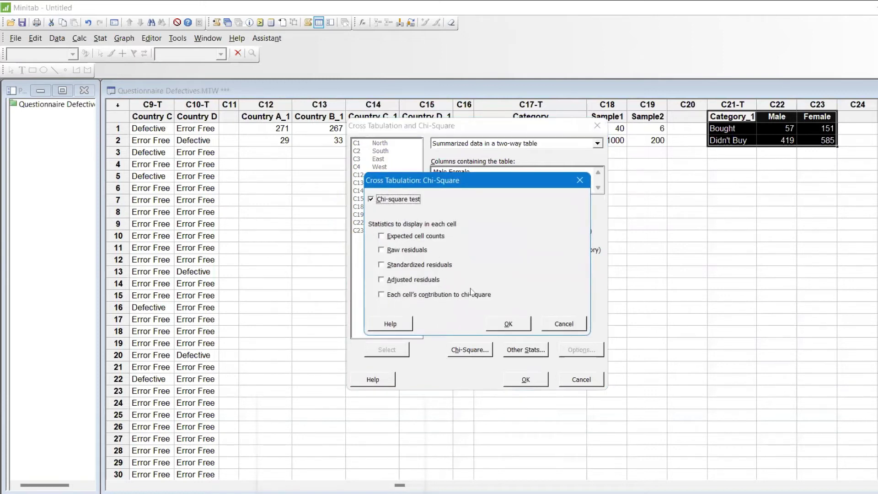
{"action": "left_click", "coordinate": [383, 236]}
{"action": "left_click", "coordinate": [507, 324]}
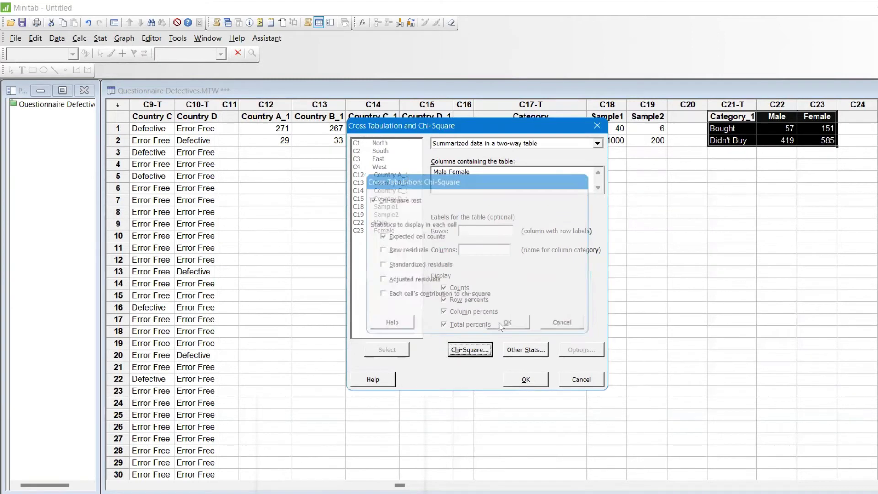
{"action": "left_click", "coordinate": [526, 351]}
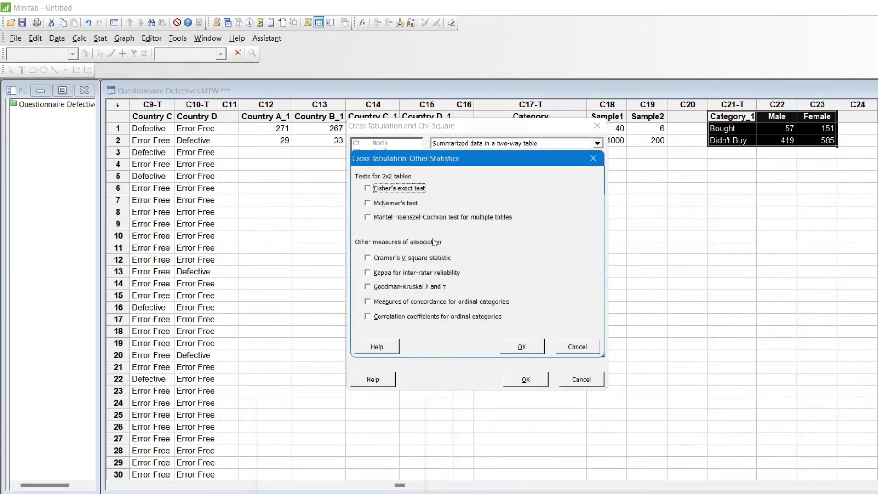
{"action": "left_click", "coordinate": [533, 351]}
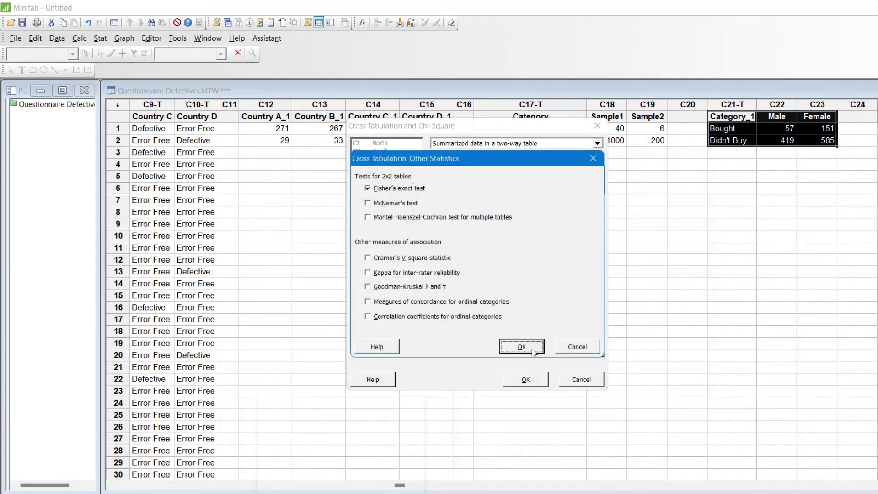
{"action": "left_click", "coordinate": [525, 379]}
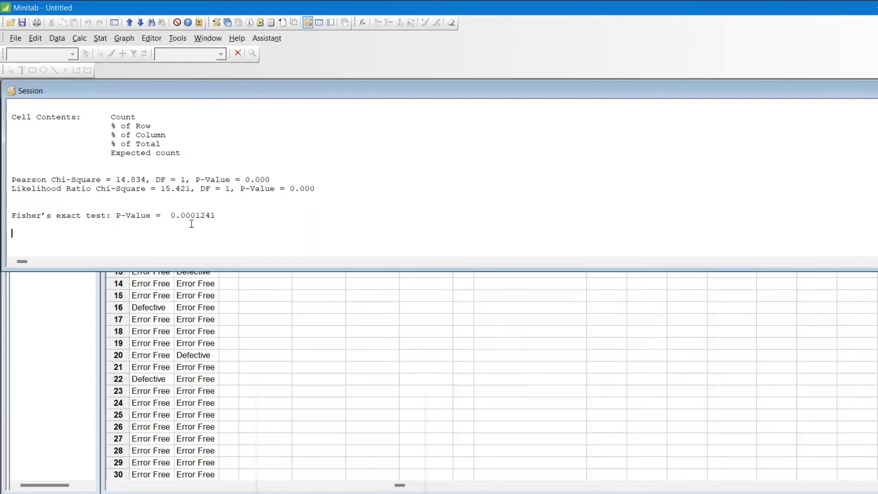
Switch to Excel and show the chi-square result in E14 with five decimal places.
{"action": "key", "text": "alt+Tab"}
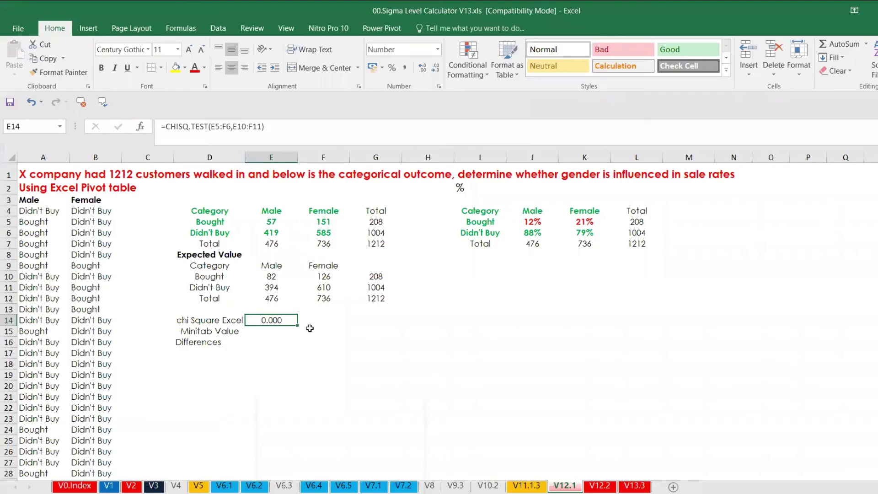
{"action": "left_click", "coordinate": [424, 73]}
{"action": "left_click", "coordinate": [424, 72]}
{"action": "left_click", "coordinate": [424, 73]}
{"action": "left_click", "coordinate": [435, 70]}
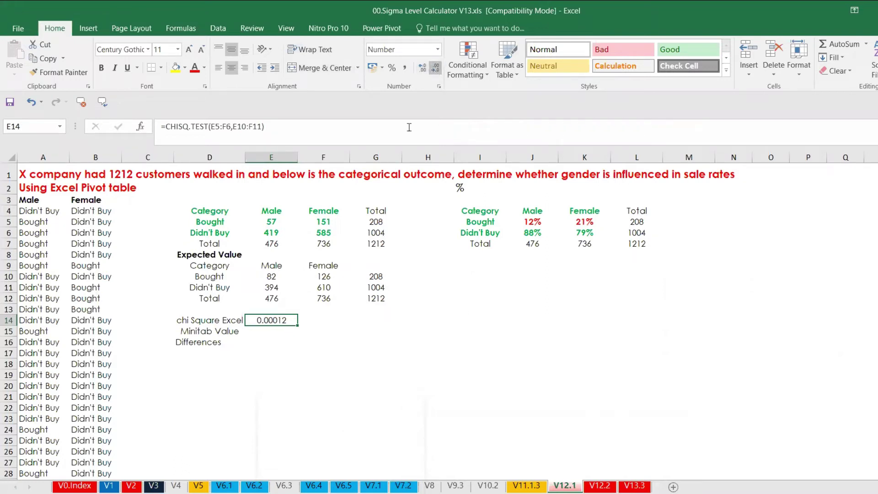
Enter 0.05 in E15 and replace the Minitab Value label in D15 with Alpha.
{"action": "left_click", "coordinate": [285, 329]}
{"action": "type", "text": "0"}
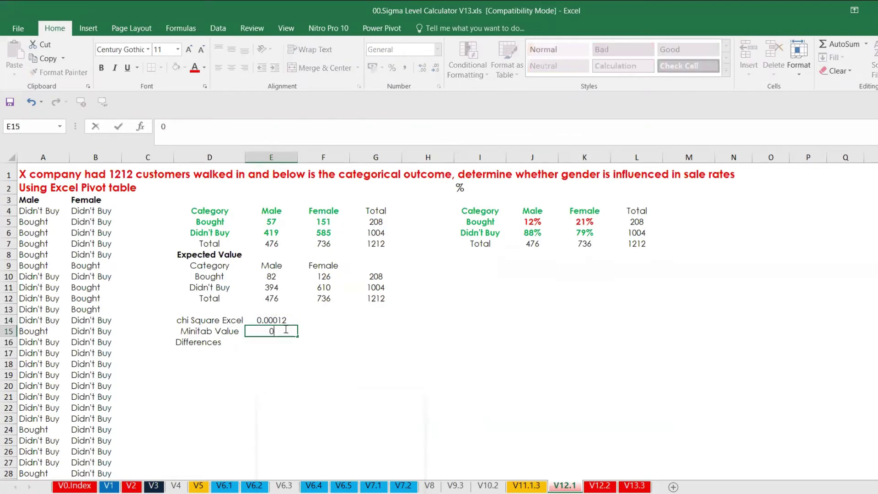
{"action": "type", "text": ".05"}
{"action": "key", "text": "Return"}
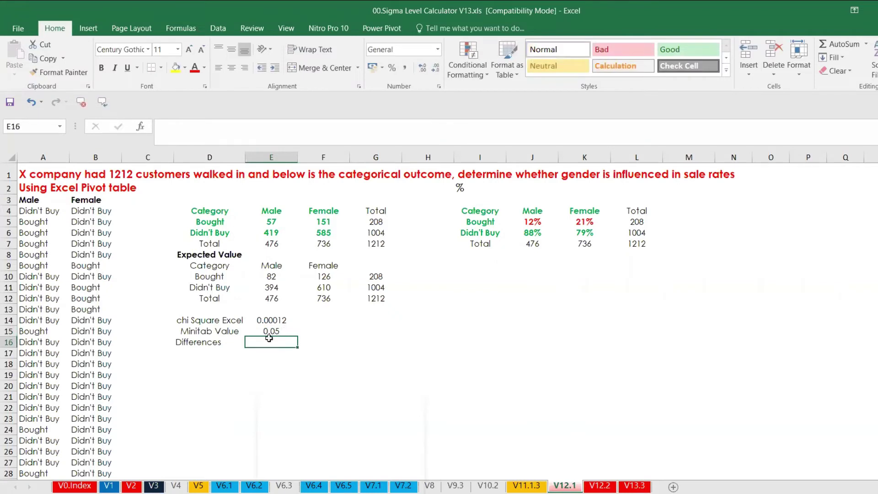
{"action": "left_click", "coordinate": [234, 335]}
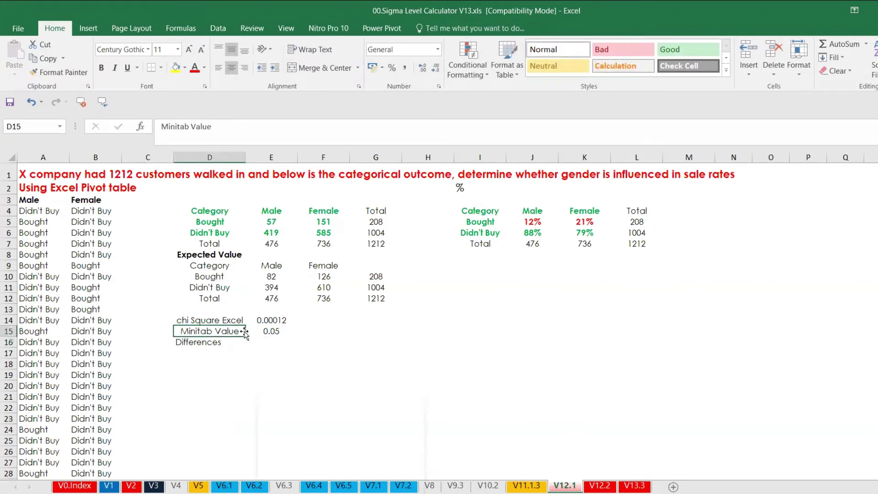
{"action": "type", "text": "Alpha"}
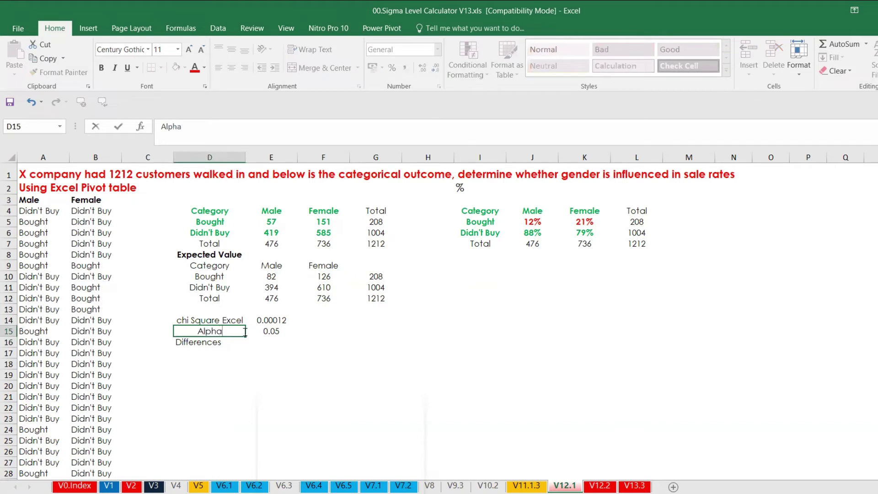
{"action": "key", "text": "Return"}
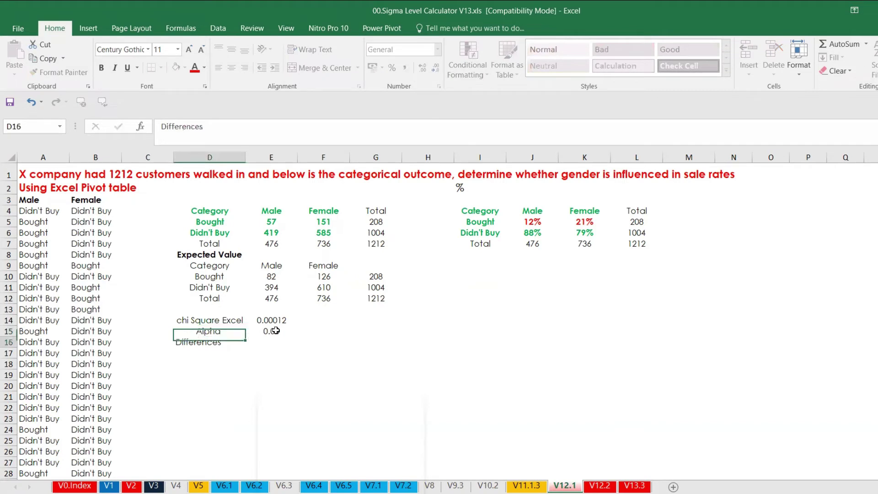
Clear the Differences label from cell D16.
{"action": "left_click", "coordinate": [276, 330]}
{"action": "left_click", "coordinate": [279, 341]}
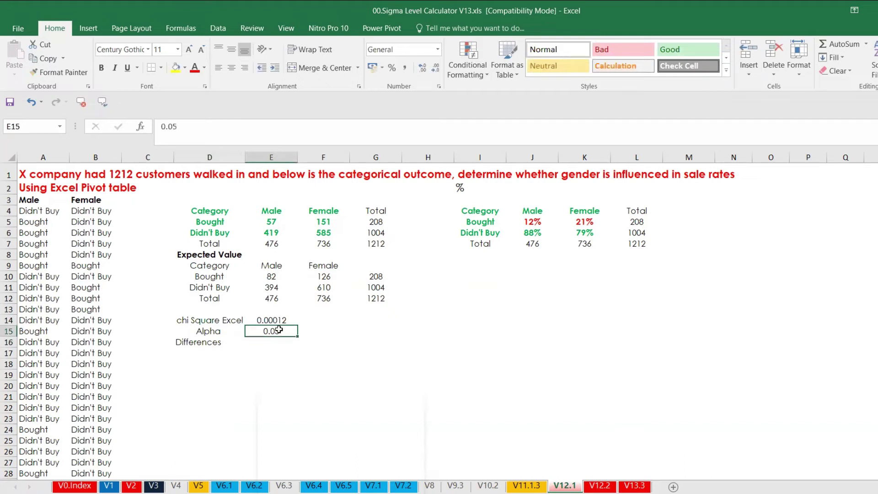
{"action": "left_click", "coordinate": [279, 329]}
{"action": "left_click", "coordinate": [279, 343]}
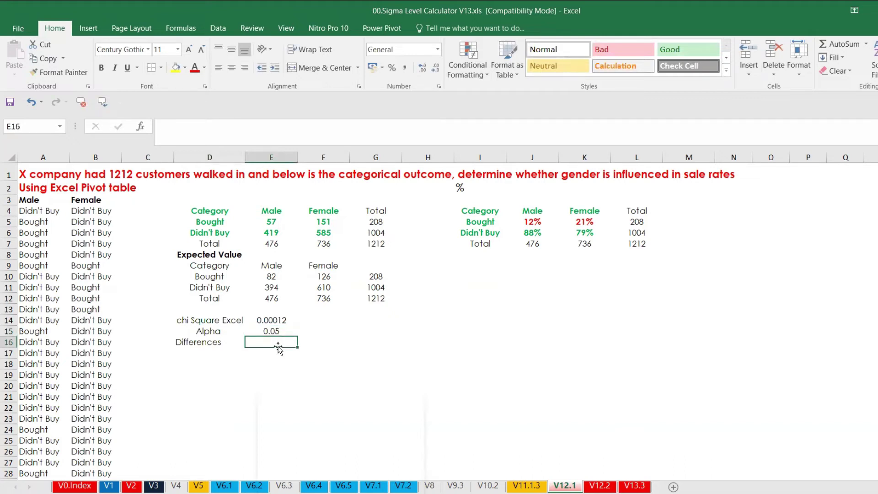
{"action": "left_click", "coordinate": [209, 344]}
{"action": "key", "text": "Delete"}
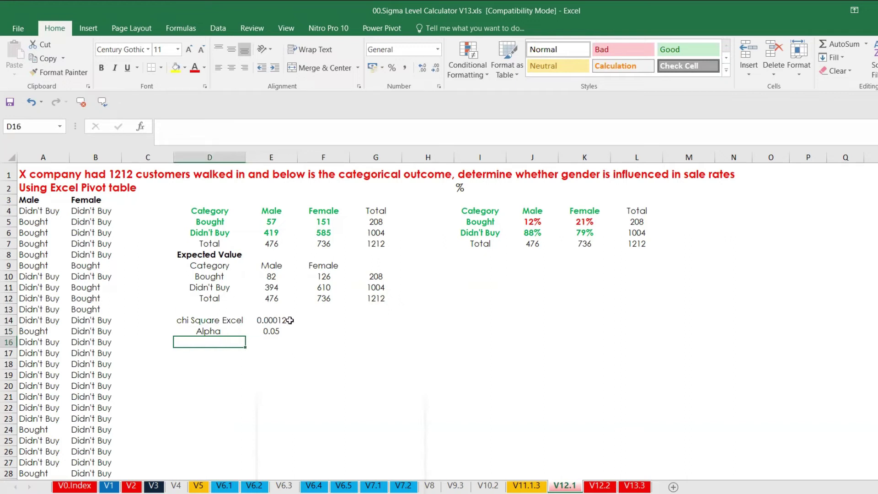
Enter the note "p value is lower than Alpha" in cell E16.
{"action": "left_click", "coordinate": [269, 343]}
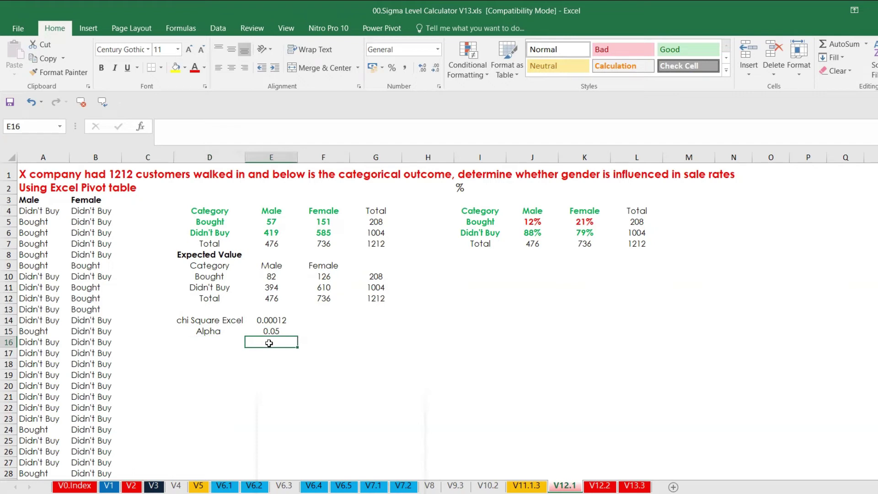
{"action": "type", "text": "p value"}
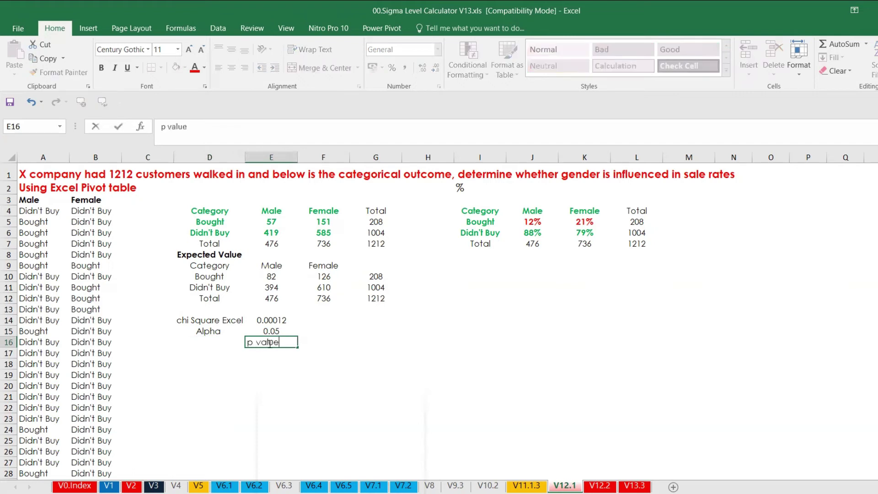
{"action": "type", "text": " is lower than Alpha"}
{"action": "key", "text": "Return"}
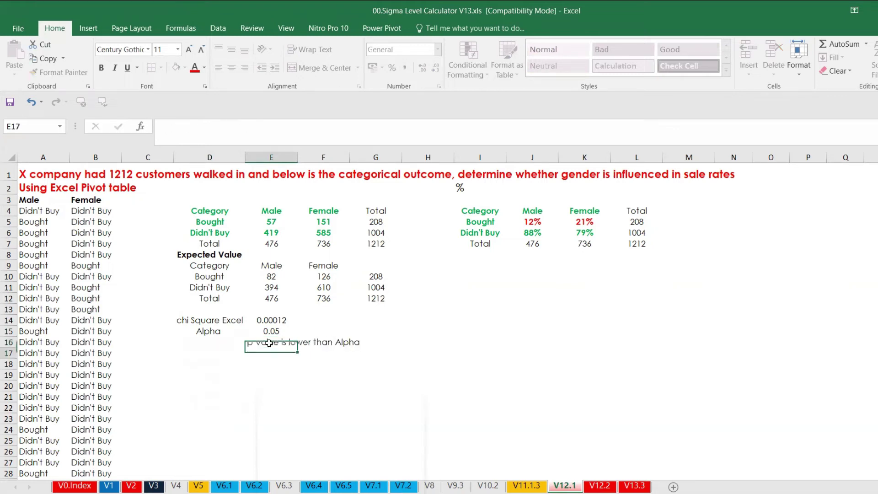
Enter "Inference: Yes, Female ratio is higher than Male when it comes to bought ratio" in E17.
{"action": "type", "text": "Inference: Yes, Fem"}
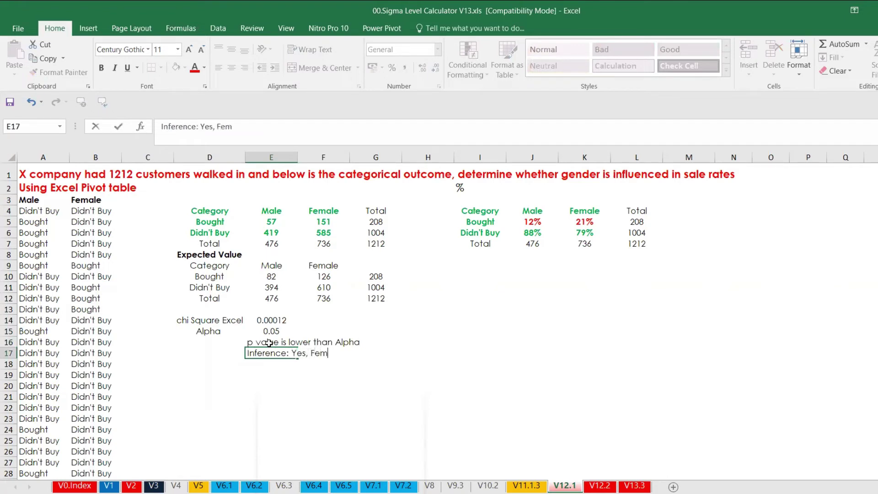
{"action": "type", "text": "ale ratio is h"}
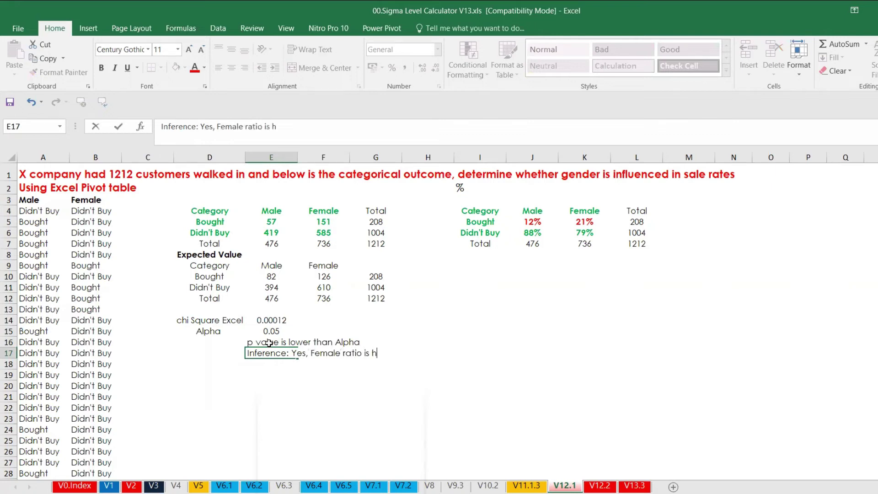
{"action": "type", "text": "igher than M"}
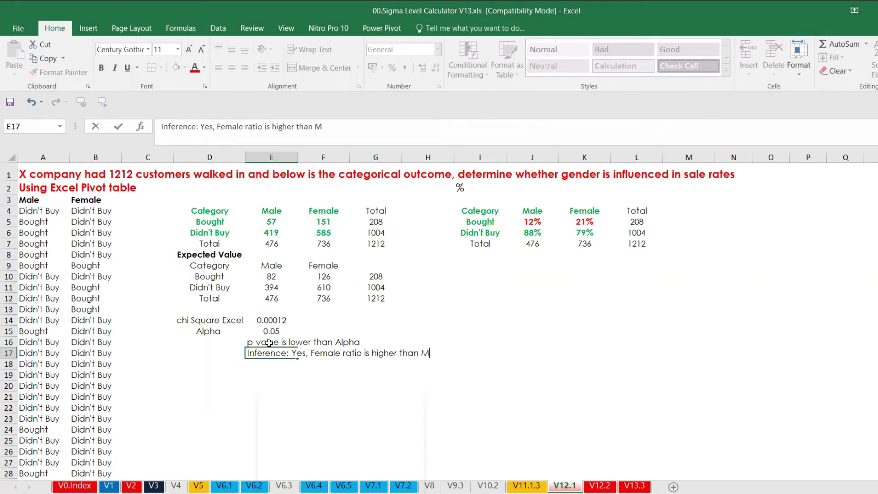
{"action": "type", "text": "ale when it comes to"}
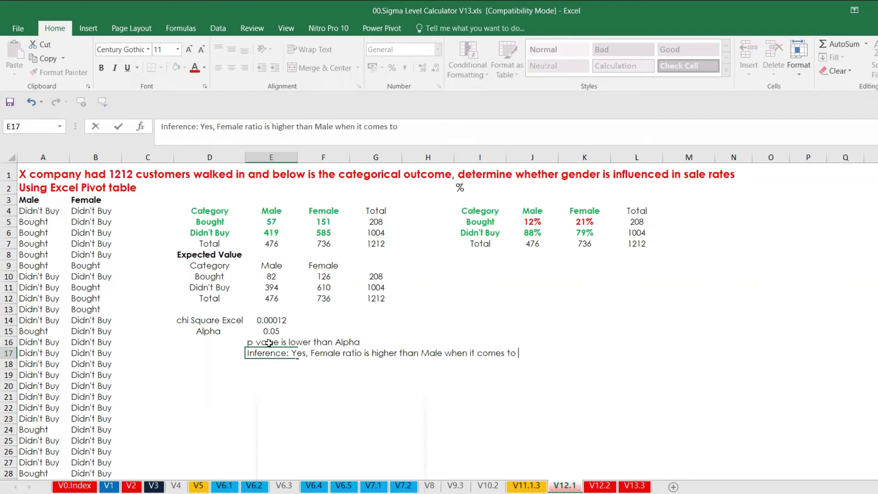
{"action": "type", "text": " bought ratio"}
{"action": "key", "text": "Return"}
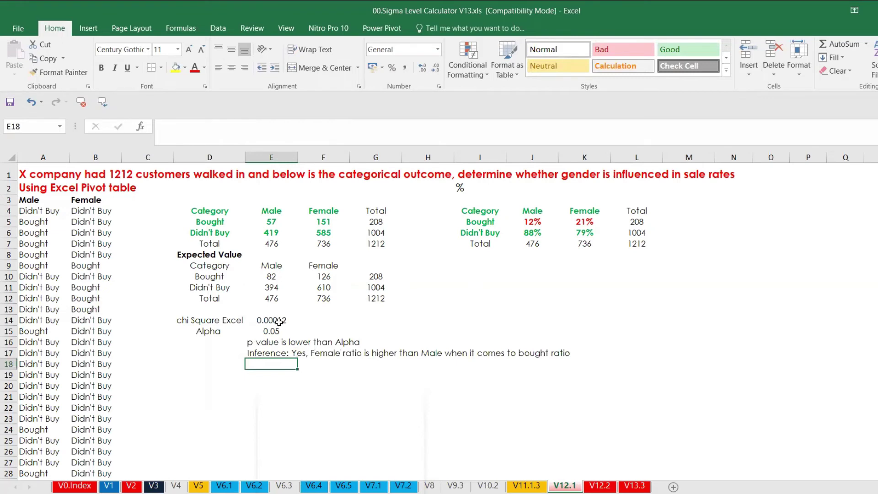
Open the V12.2 sheet and examine the COUNTIF formulas behind each country's Error Free and Defective counts.
{"action": "left_click", "coordinate": [604, 487]}
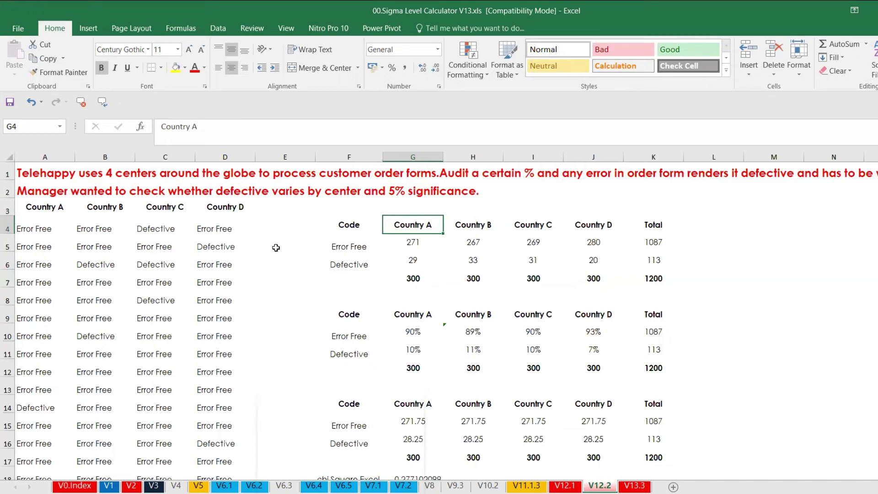
{"action": "left_click", "coordinate": [419, 240]}
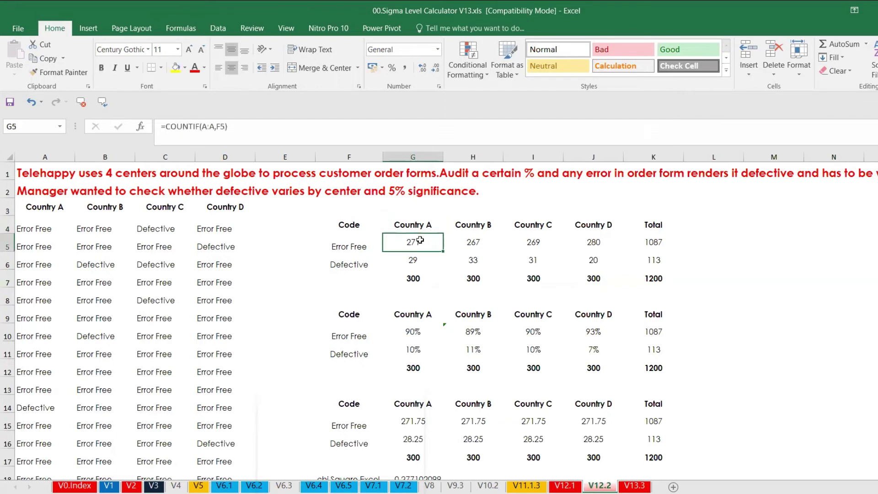
{"action": "left_click", "coordinate": [461, 242]}
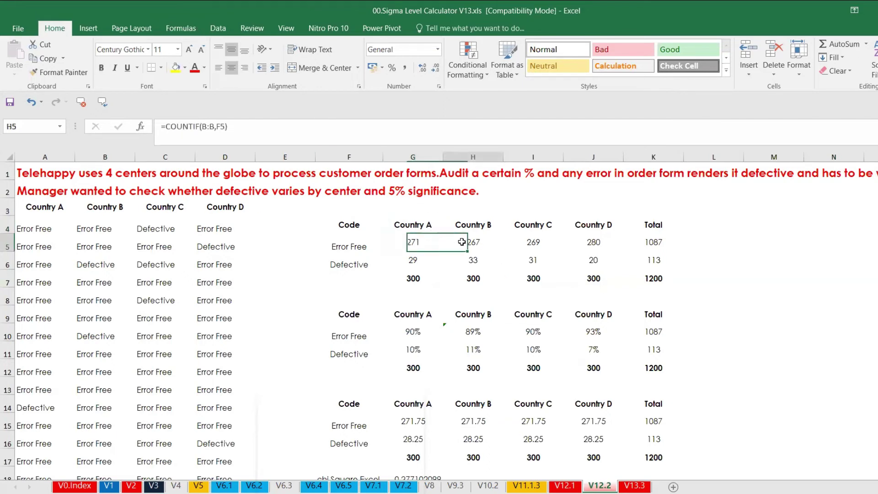
{"action": "key", "text": "Right"}
{"action": "key", "text": "Right"}
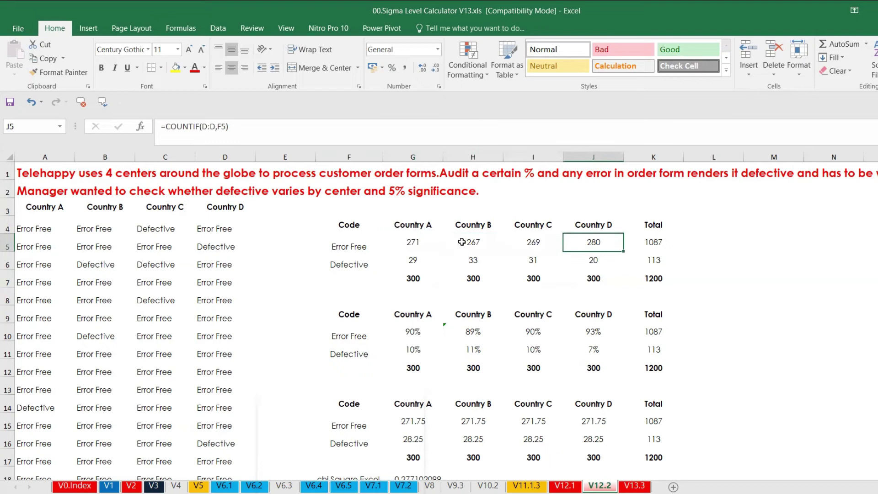
{"action": "key", "text": "Down"}
{"action": "key", "text": "Left"}
{"action": "key", "text": "Left"}
{"action": "key", "text": "Right"}
{"action": "key", "text": "Right"}
{"action": "key", "text": "Right"}
{"action": "key", "text": "Right"}
Make the Error Free and Defective counts for all four countries (G5:J6) bold and green.
{"action": "left_click_drag", "start_coordinate": [417, 242], "coordinate": [600, 265]}
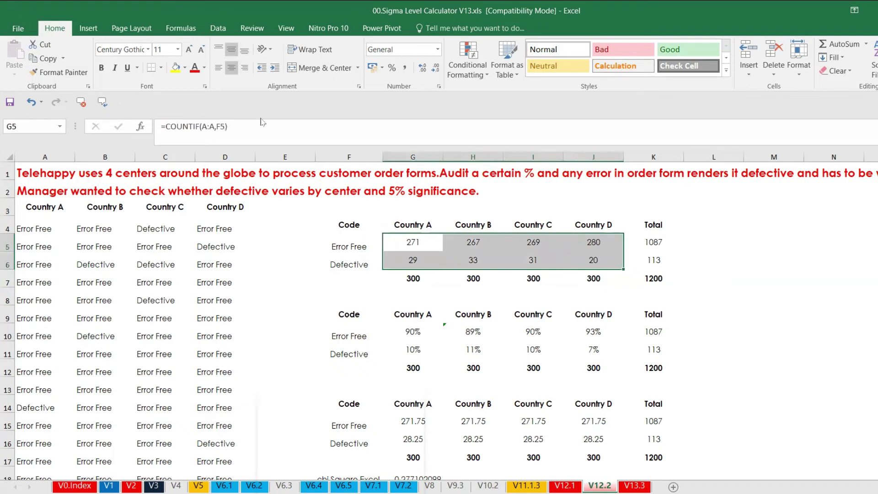
{"action": "left_click", "coordinate": [204, 68]}
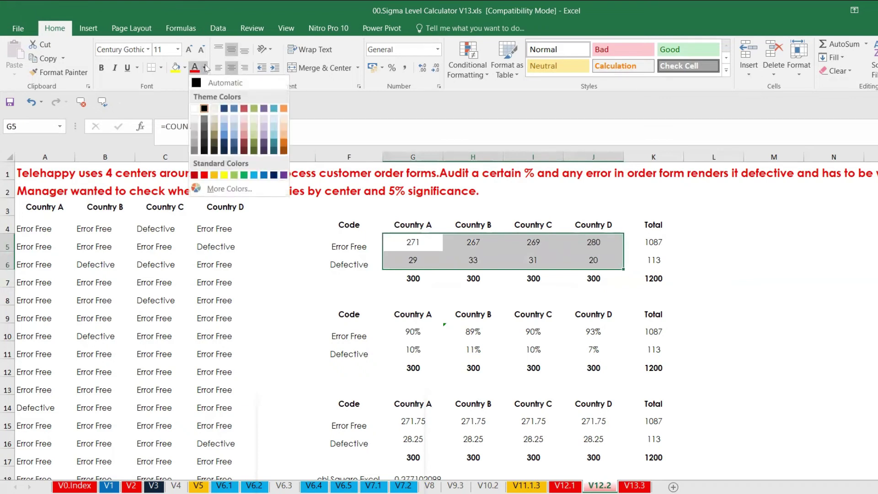
{"action": "left_click", "coordinate": [244, 175]}
{"action": "key", "text": "ctrl+b"}
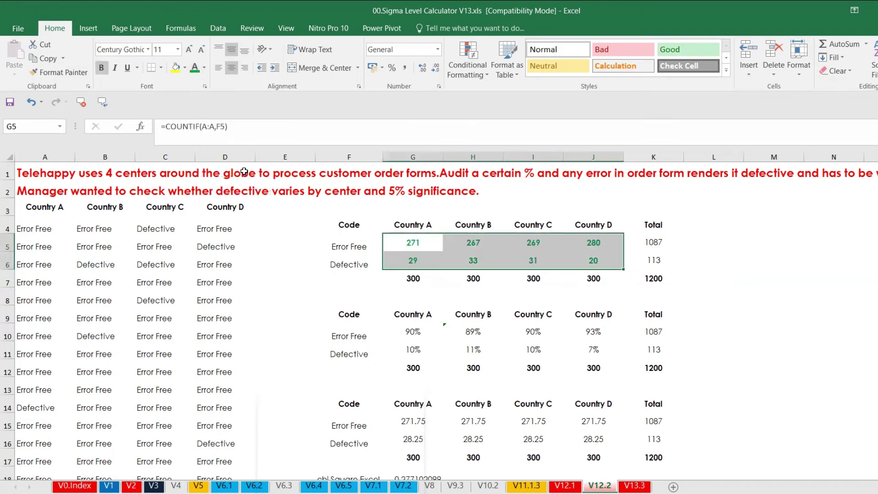
Label the percentage table "%" in F8 and the table below it "Expected Value" in F13.
{"action": "left_click", "coordinate": [364, 293]}
{"action": "type", "text": "%"}
{"action": "key", "text": "Return"}
{"action": "key", "text": "Down"}
{"action": "key", "text": "Down"}
{"action": "key", "text": "Down"}
{"action": "key", "text": "Down"}
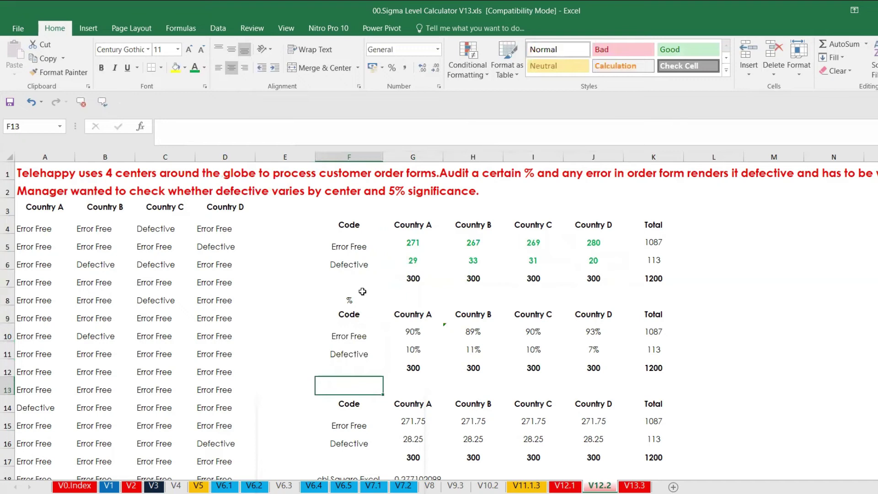
{"action": "type", "text": "Expected Value"}
{"action": "key", "text": "Return"}
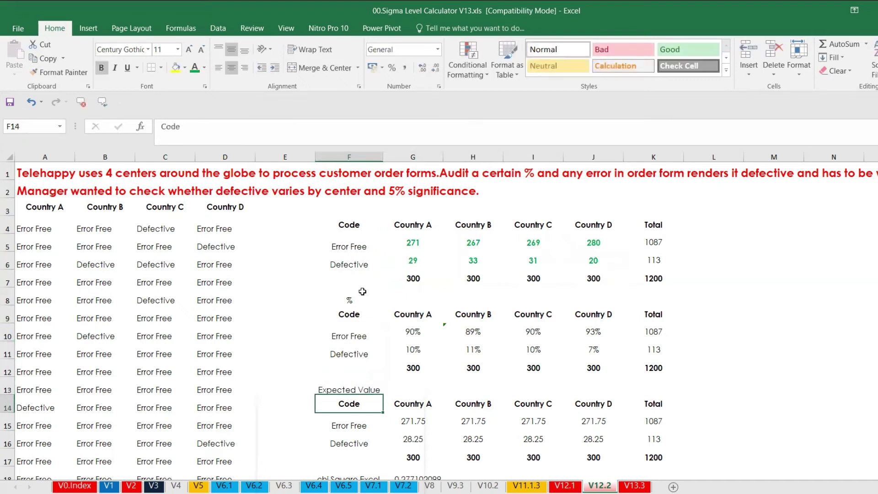
{"action": "key", "text": "Down"}
{"action": "key", "text": "Right"}
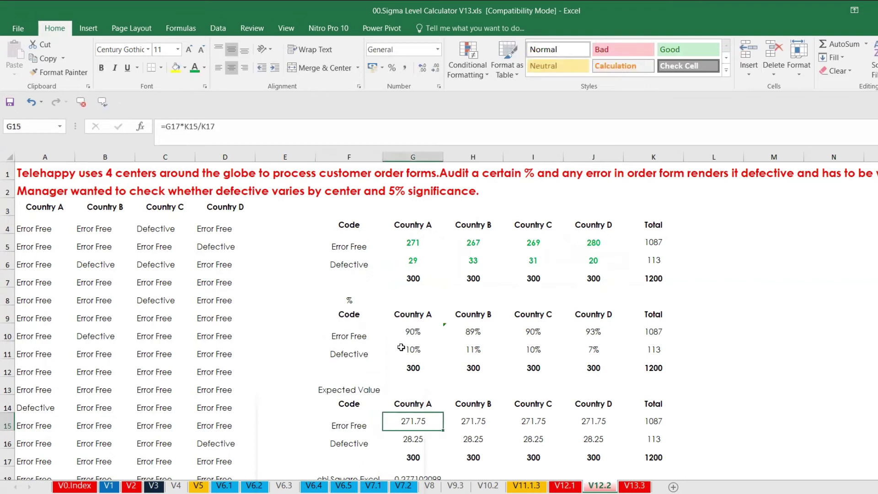
{"action": "type", "text": "="}
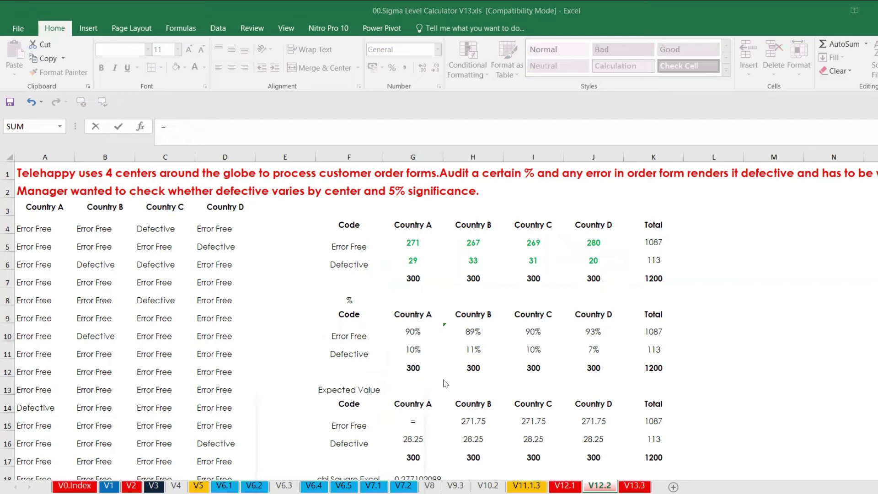
{"action": "key", "text": "Escape"}
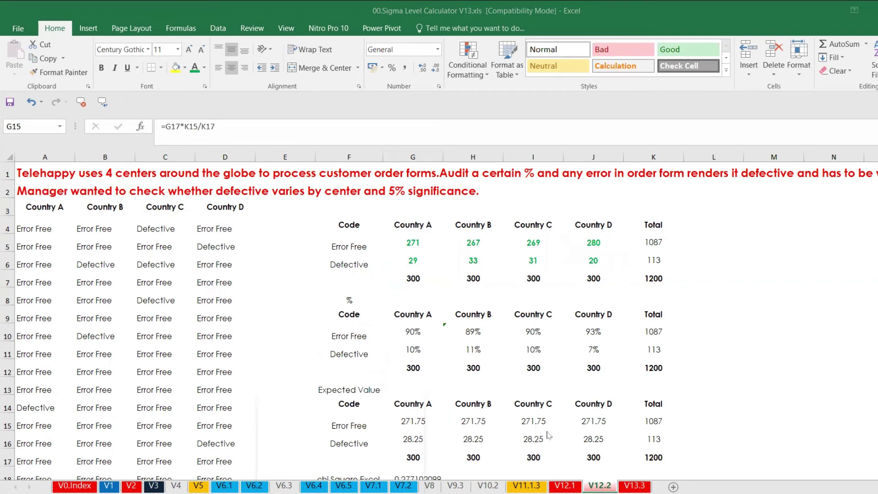
{"action": "left_click", "coordinate": [484, 384]}
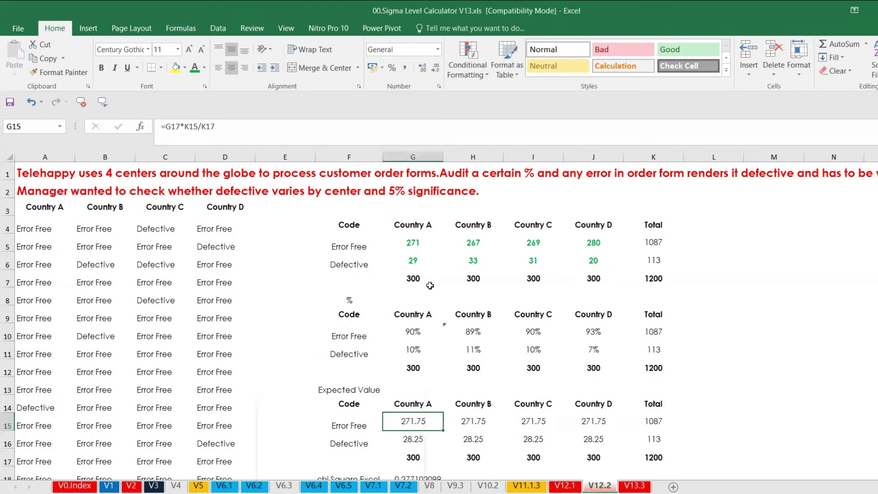
Select the observed counts table F4:J6, then switch to Minitab and bring the Questionnaire Defectives worksheet into view instead of the session output.
{"action": "left_click_drag", "start_coordinate": [350, 221], "coordinate": [588, 255]}
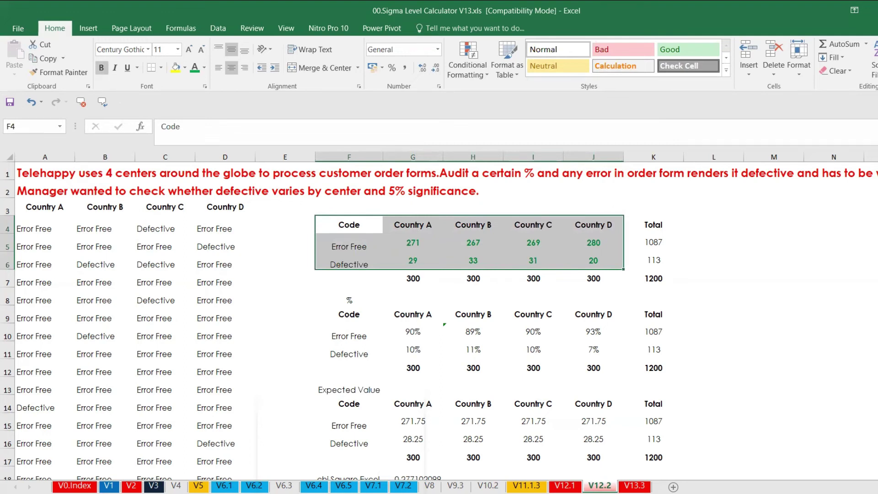
{"action": "scroll", "coordinate": [739, 471], "scroll_direction": "down", "scroll_amount": 1}
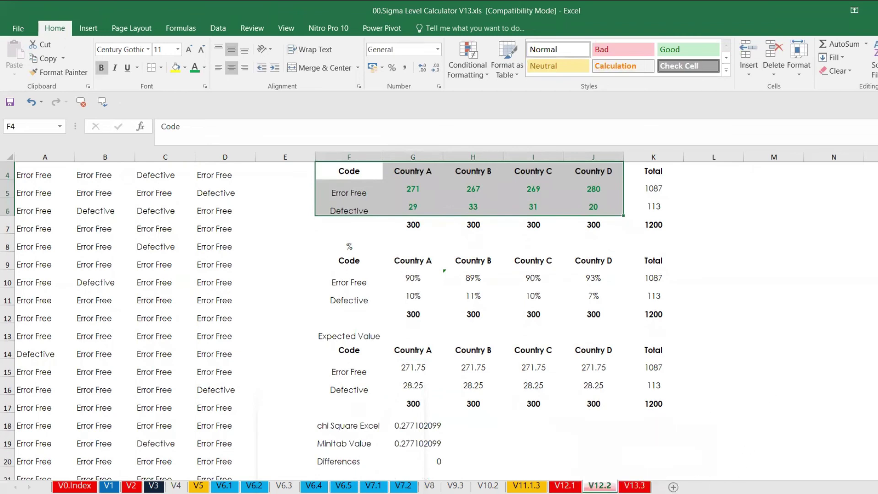
{"action": "key", "text": "alt+Tab"}
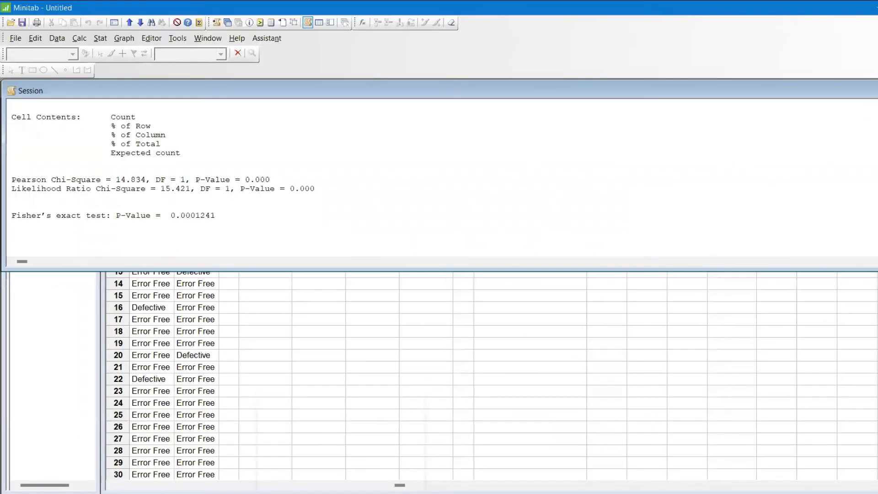
{"action": "left_click", "coordinate": [877, 90]}
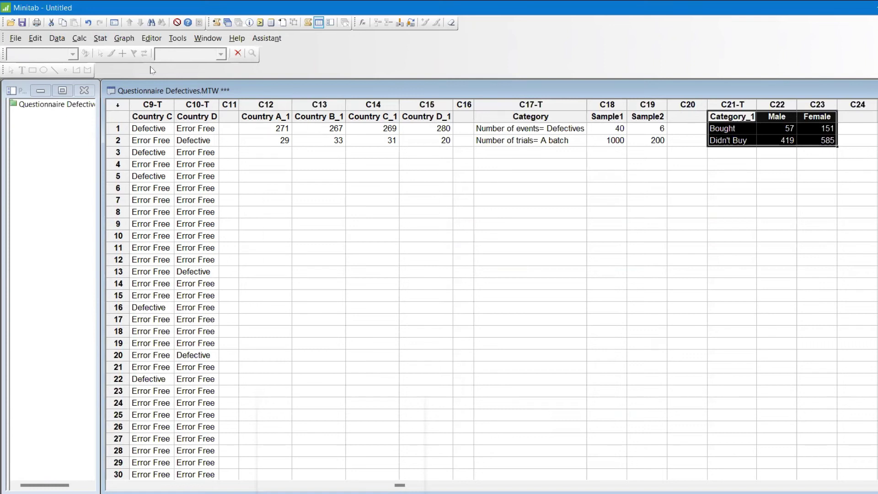
{"action": "left_click", "coordinate": [101, 39]}
{"action": "mouse_move", "coordinate": [112, 67]}
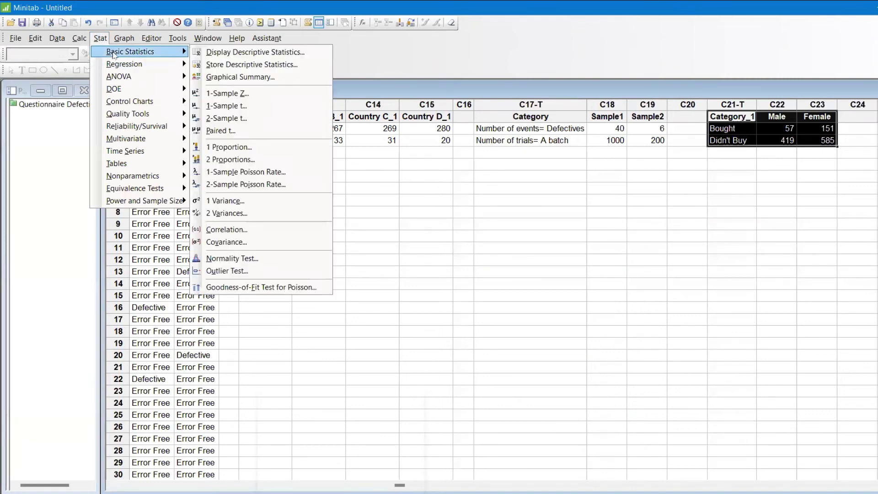
{"action": "left_click", "coordinate": [238, 159]}
{"action": "left_click", "coordinate": [516, 194]}
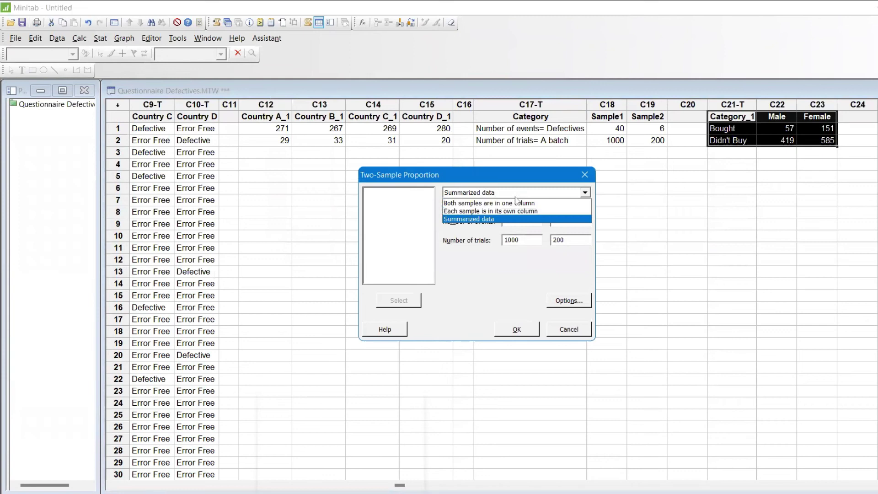
{"action": "left_click", "coordinate": [516, 210]}
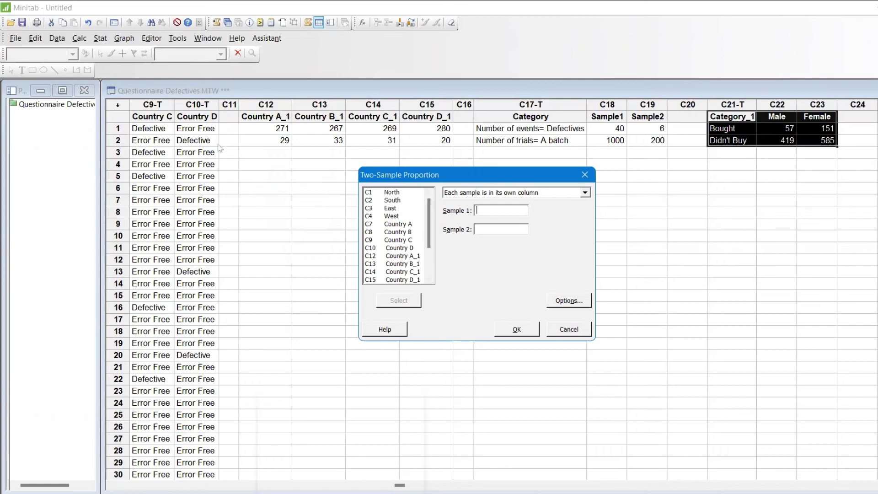
{"action": "left_click", "coordinate": [584, 176]}
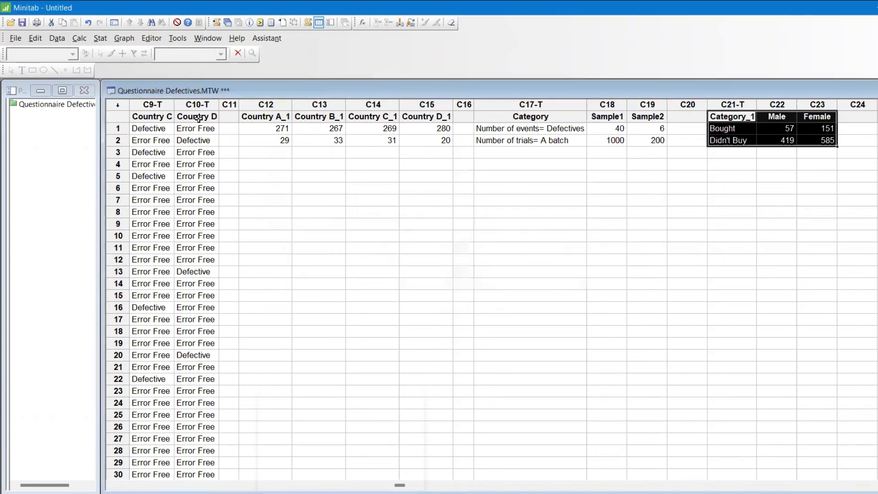
Look across the worksheet's columns, from the regional 0/1 data and raw country results to the summarized country counts in C12 to C15.
{"action": "left_click", "coordinate": [180, 128]}
{"action": "key", "text": "Left"}
{"action": "key", "text": "Left"}
{"action": "key", "text": "Left"}
{"action": "key", "text": "Left"}
{"action": "key", "text": "Left"}
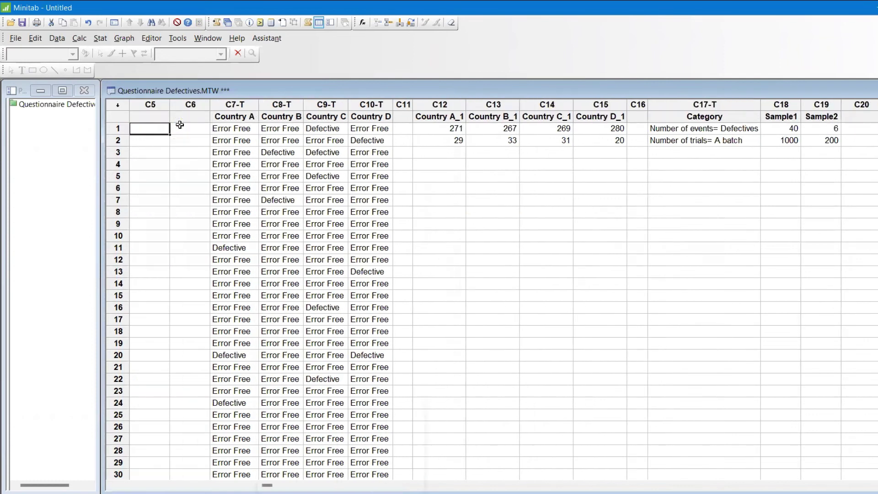
{"action": "key", "text": "Left"}
{"action": "key", "text": "Left"}
{"action": "key", "text": "Left"}
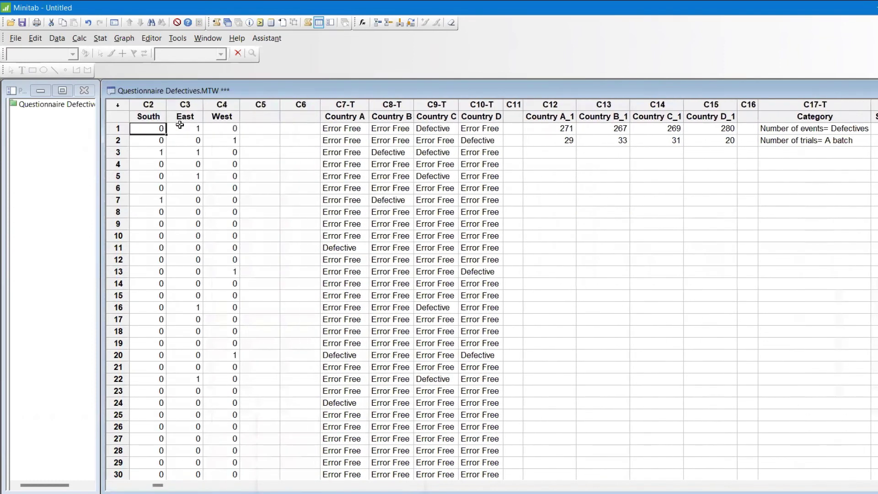
{"action": "key", "text": "Right"}
{"action": "key", "text": "Right"}
{"action": "key", "text": "Right"}
{"action": "key", "text": "Right"}
{"action": "key", "text": "Right"}
{"action": "key", "text": "Right"}
{"action": "key", "text": "Right"}
{"action": "key", "text": "Right"}
{"action": "key", "text": "Right"}
{"action": "key", "text": "Right"}
{"action": "key", "text": "Right"}
{"action": "key", "text": "Right"}
{"action": "key", "text": "Right"}
{"action": "key", "text": "Right"}
{"action": "key", "text": "Right"}
{"action": "key", "text": "Right"}
{"action": "left_click", "coordinate": [189, 125]}
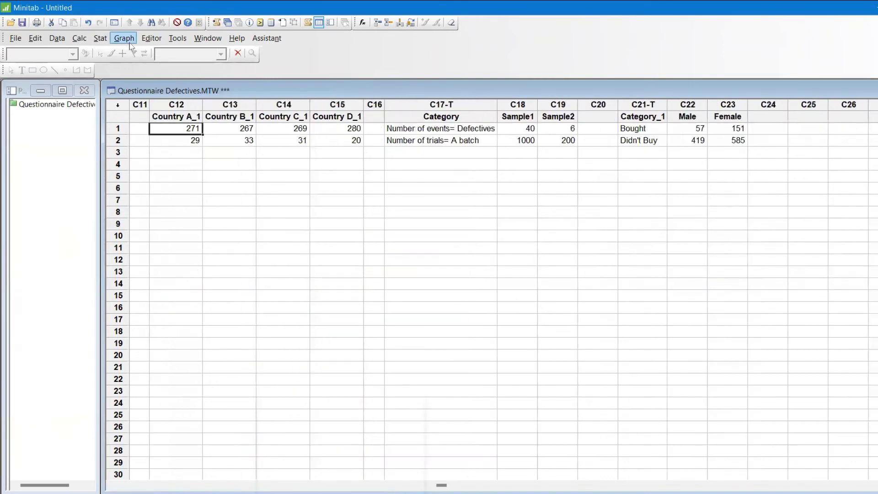
Run Cross Tabulation and Chi-Square on the summarized two-way table, replacing the Male and Female columns with Country A_1 through Country D_1.
{"action": "left_click", "coordinate": [100, 39]}
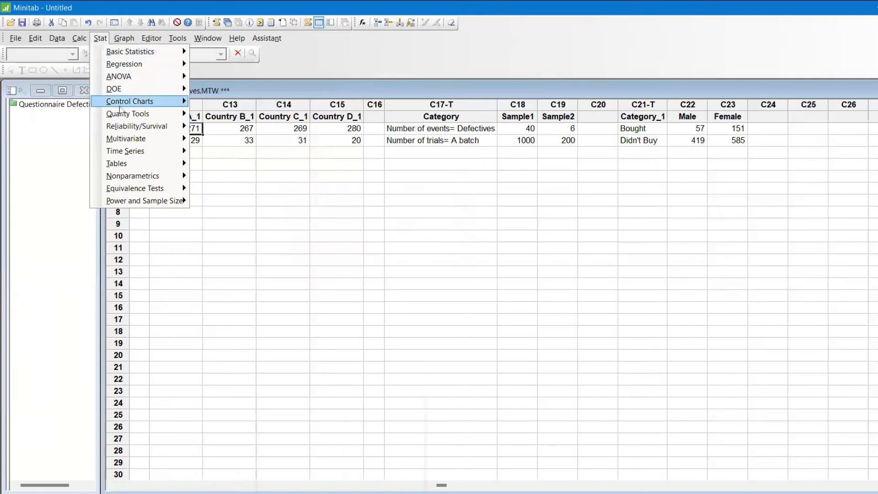
{"action": "mouse_move", "coordinate": [130, 152]}
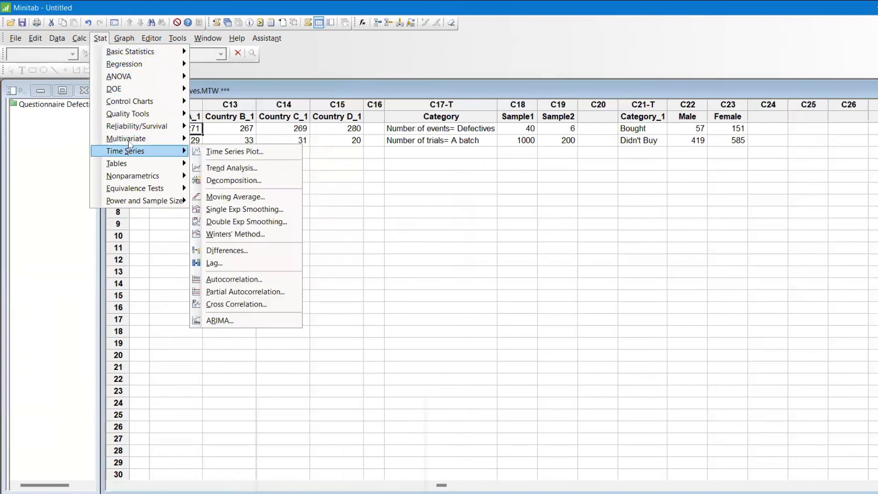
{"action": "mouse_move", "coordinate": [134, 168]}
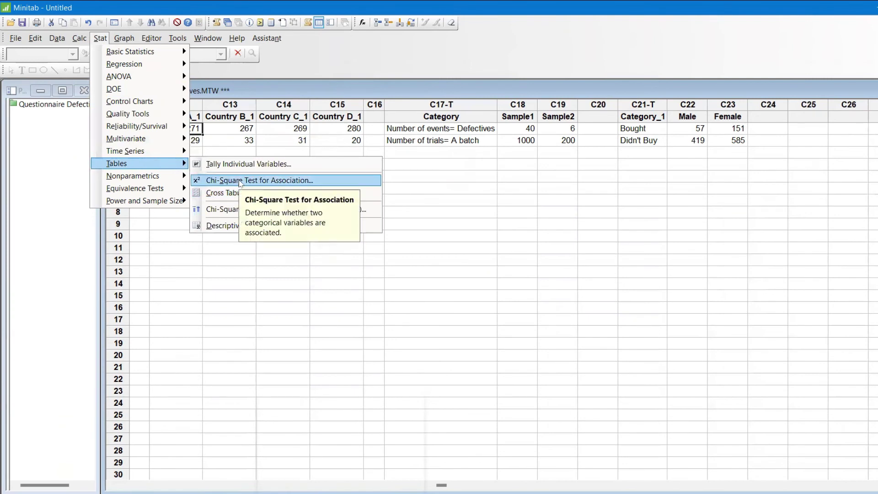
{"action": "left_click", "coordinate": [239, 193]}
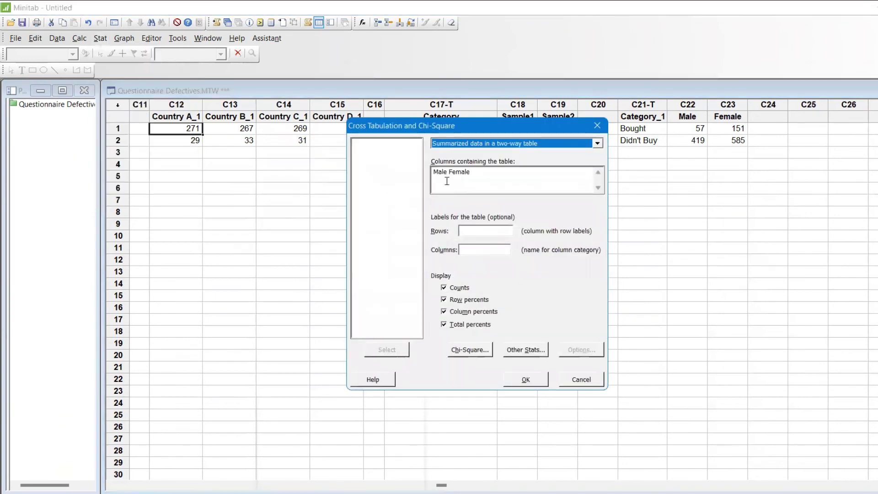
{"action": "left_click", "coordinate": [487, 181]}
{"action": "key", "text": "Delete"}
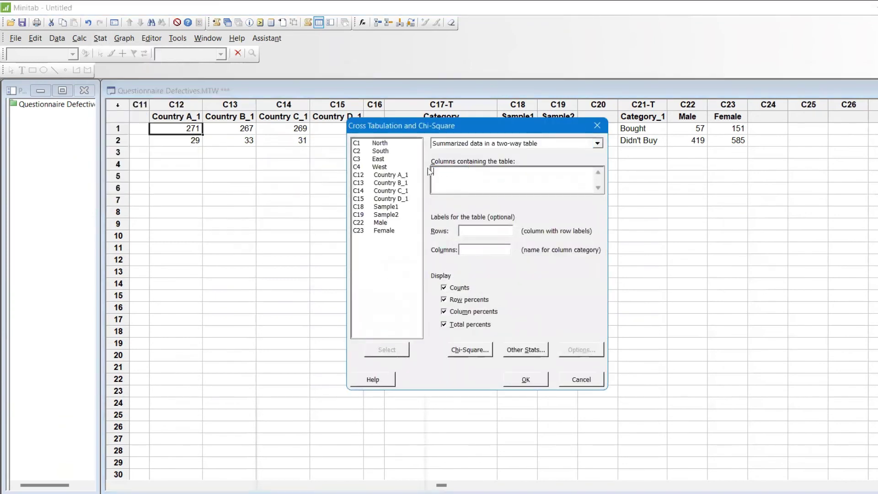
{"action": "left_click", "coordinate": [400, 175]}
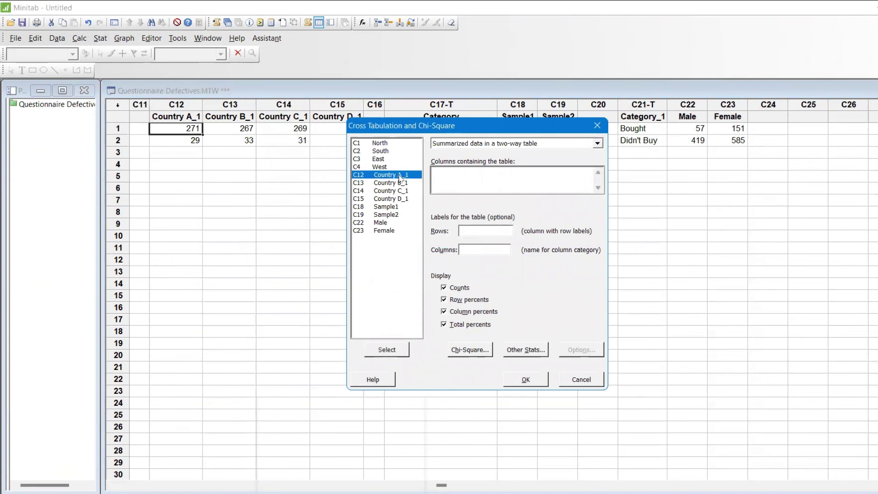
{"action": "left_click_drag", "start_coordinate": [400, 178], "coordinate": [403, 200]}
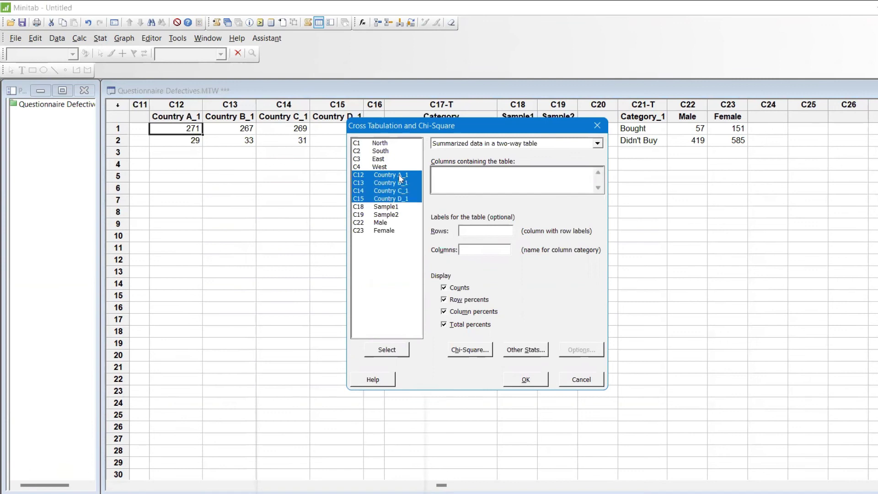
{"action": "left_click", "coordinate": [404, 350]}
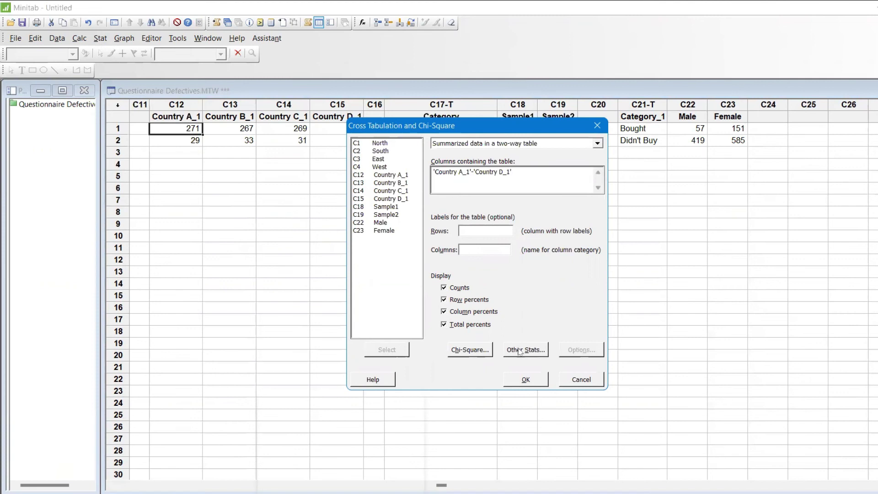
{"action": "left_click", "coordinate": [537, 378]}
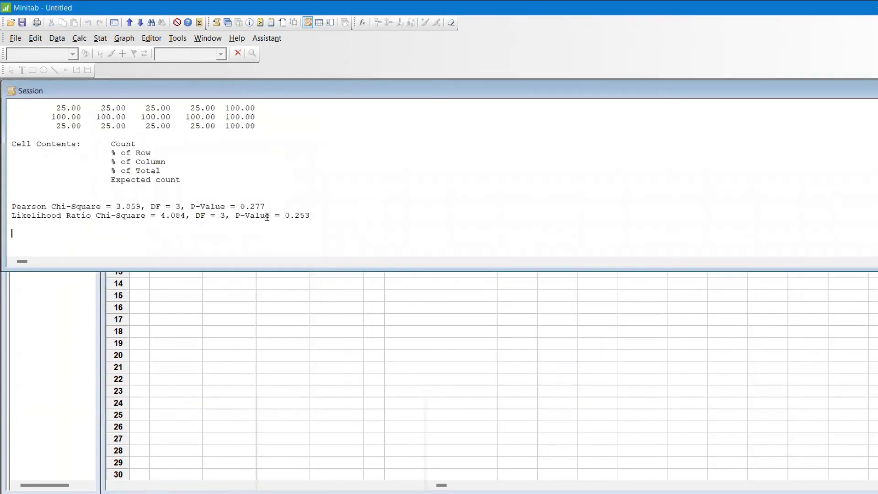
Switch back to Excel and compare its chi-square p-value with the Pearson p-value in the Minitab session output.
{"action": "key", "text": "alt+Tab"}
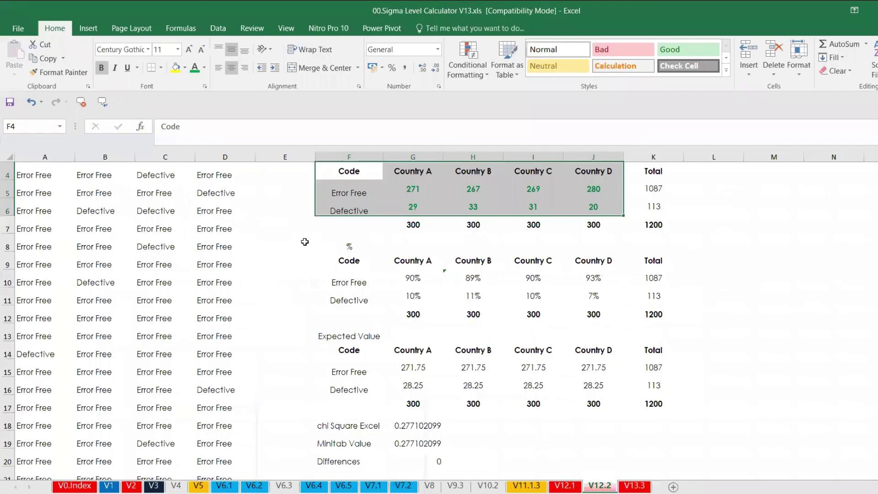
{"action": "key", "text": "alt+Tab"}
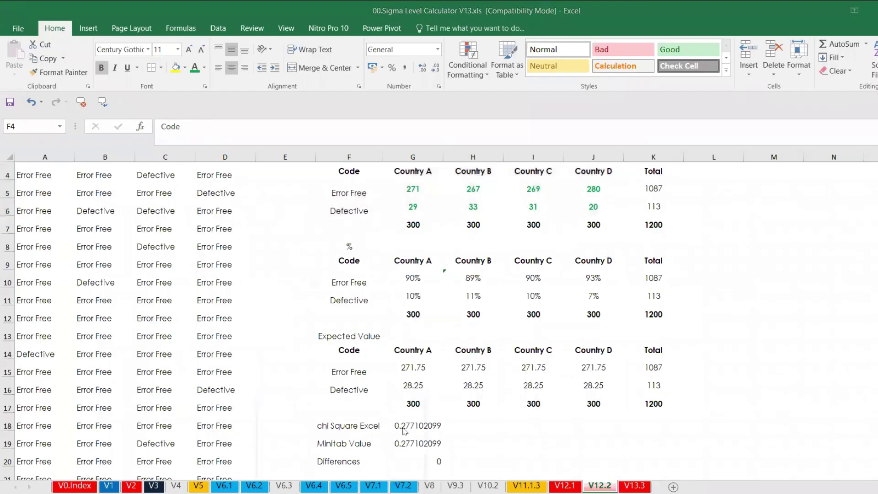
{"action": "key", "text": "alt+Tab"}
Write the inference "All countries have got the same error /defective percent" in cell I18 beside the chi-square results.
{"action": "left_click", "coordinate": [470, 436]}
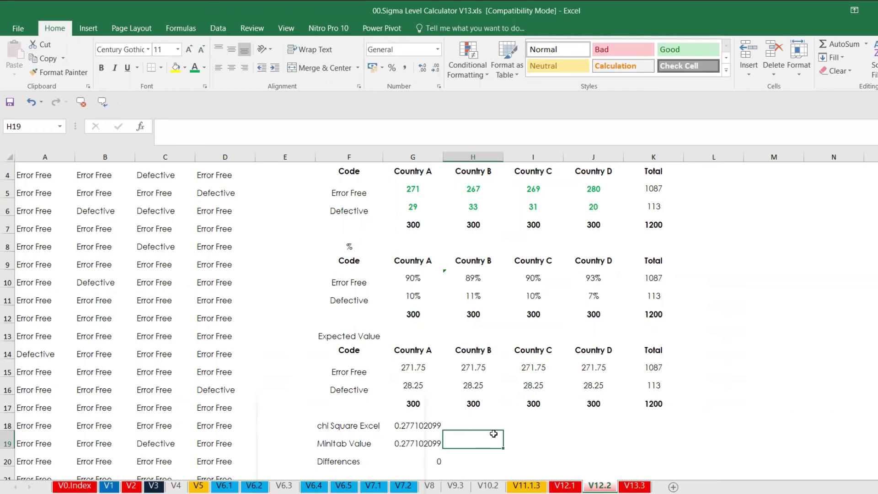
{"action": "left_click", "coordinate": [512, 426]}
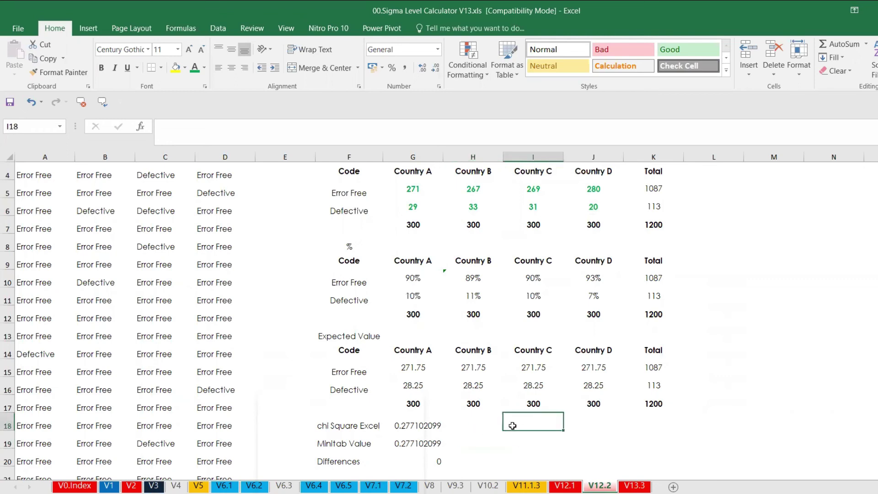
{"action": "type", "text": "All"}
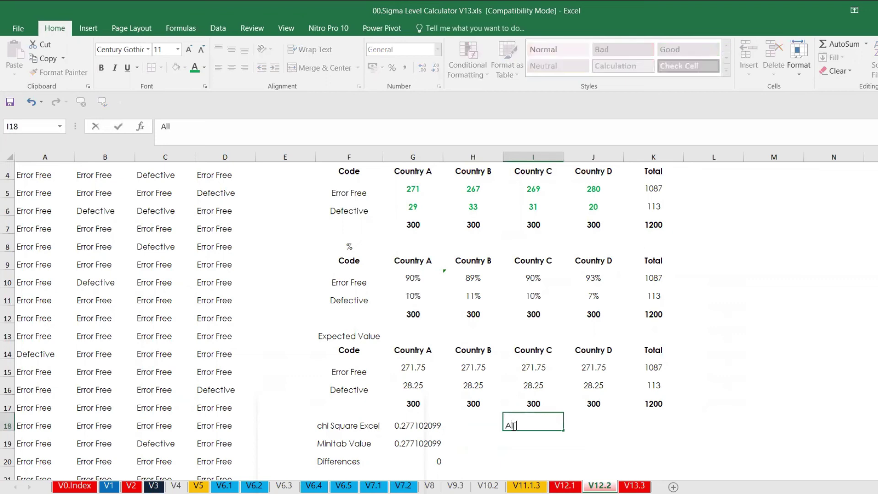
{"action": "type", "text": " counteri"}
{"action": "key", "text": "BackSpace"}
{"action": "key", "text": "BackSpace"}
{"action": "type", "text": "s"}
{"action": "key", "text": "BackSpace"}
{"action": "key", "text": "BackSpace"}
{"action": "type", "text": "ries have "}
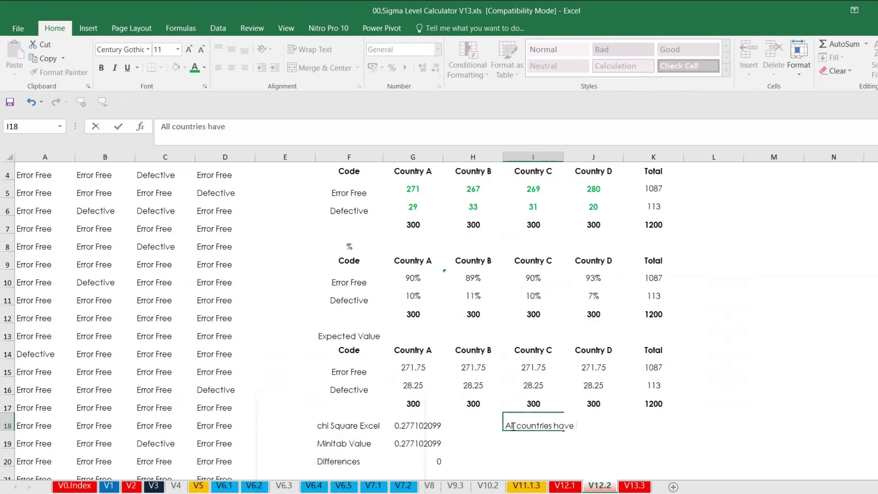
{"action": "type", "text": "got the same error"}
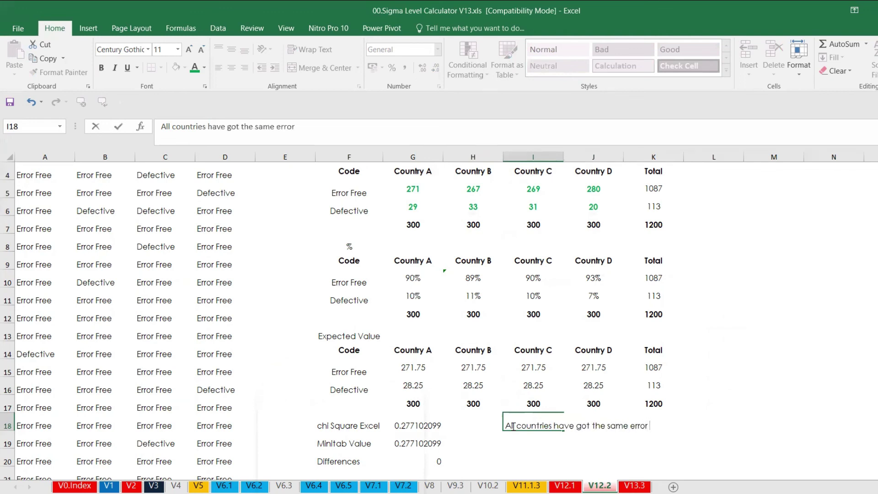
{"action": "type", "text": " /defective"}
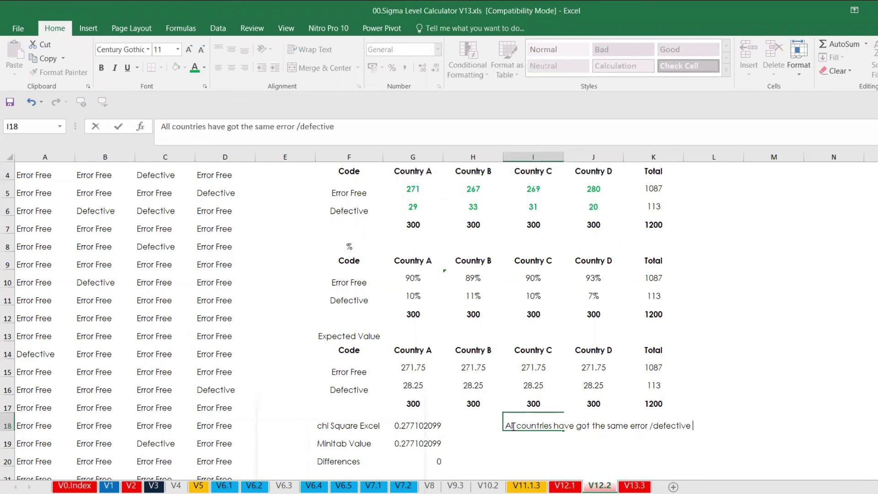
{"action": "type", "text": " percent"}
{"action": "key", "text": "Return"}
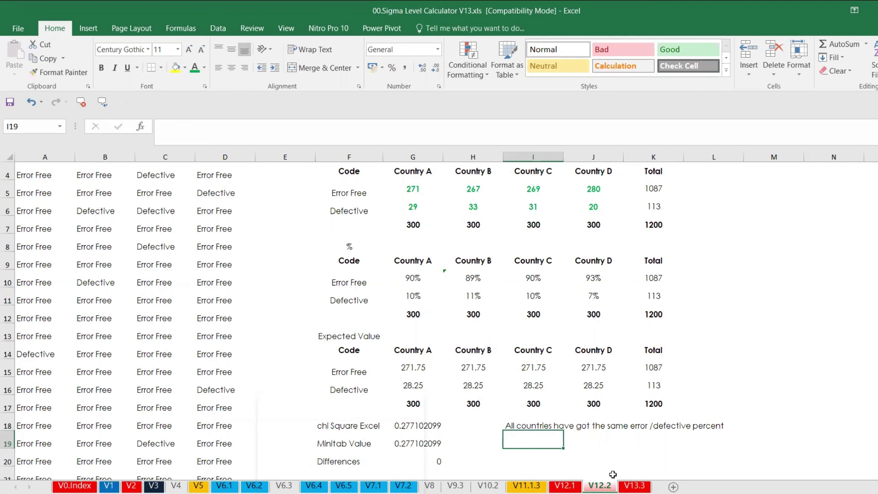
Open sheet V13.3 and review the Sample1 and Sample2 counts, the expected value formula in B11 and the chi-square formula in B15.
{"action": "left_click", "coordinate": [635, 486]}
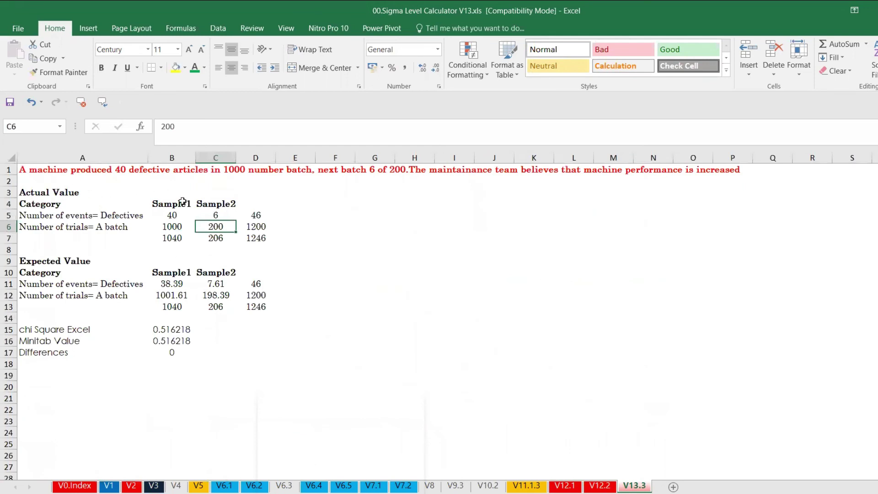
{"action": "left_click", "coordinate": [183, 218]}
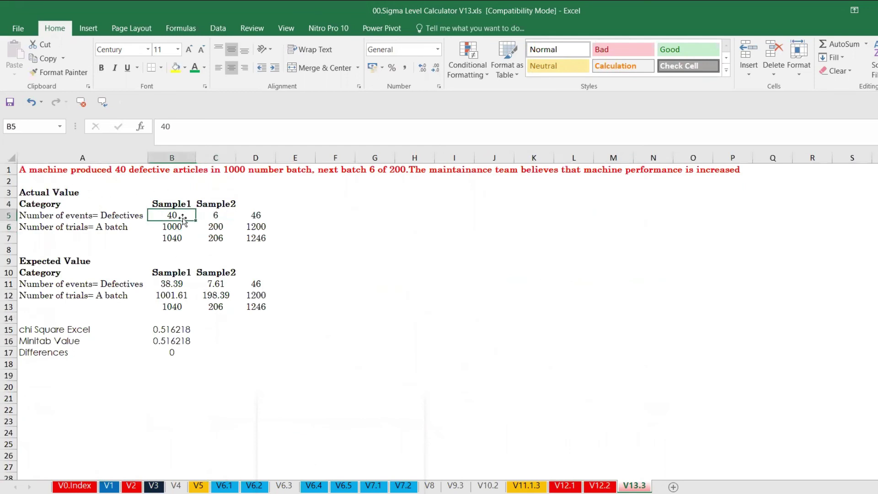
{"action": "left_click", "coordinate": [187, 231]}
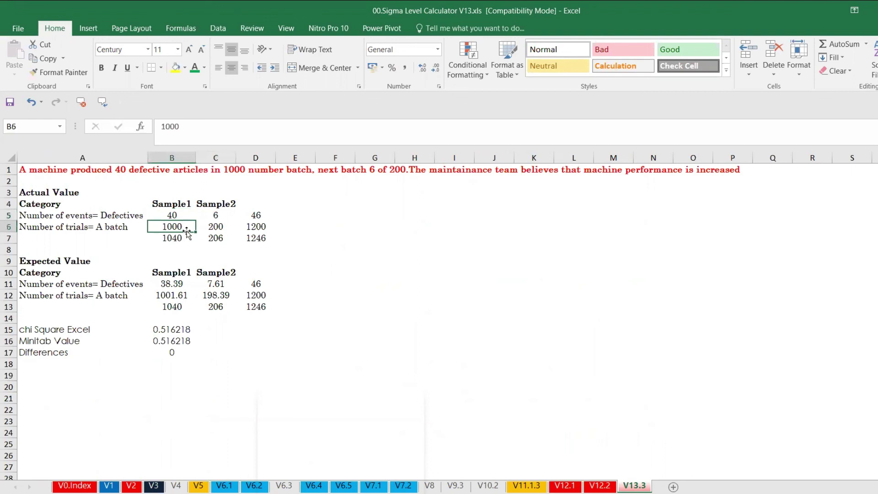
{"action": "left_click", "coordinate": [222, 215]}
{"action": "left_click", "coordinate": [222, 225]}
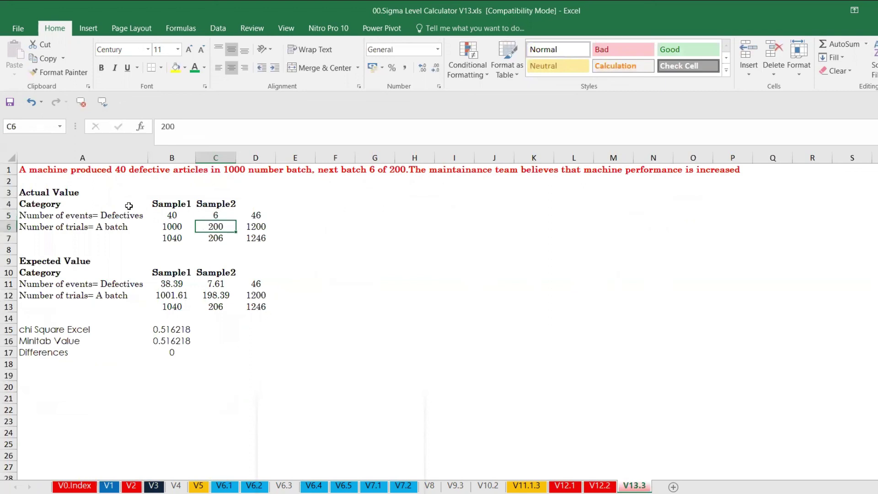
{"action": "left_click", "coordinate": [179, 288]}
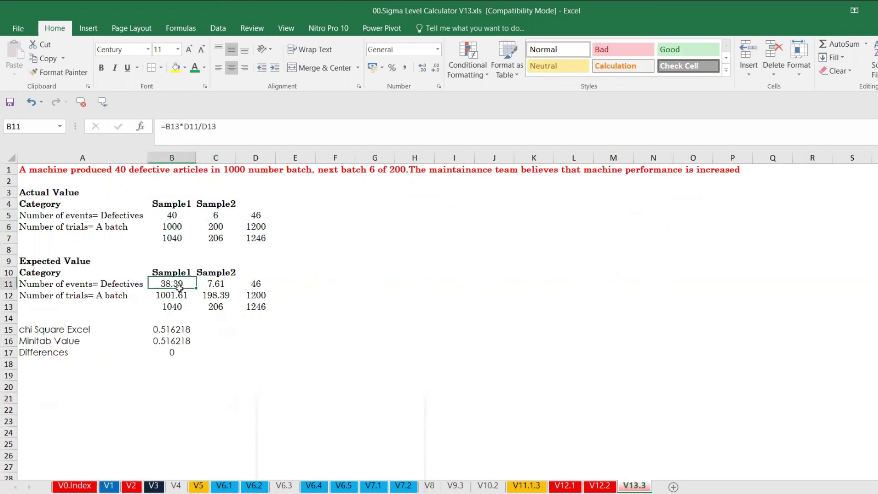
{"action": "left_click", "coordinate": [181, 326]}
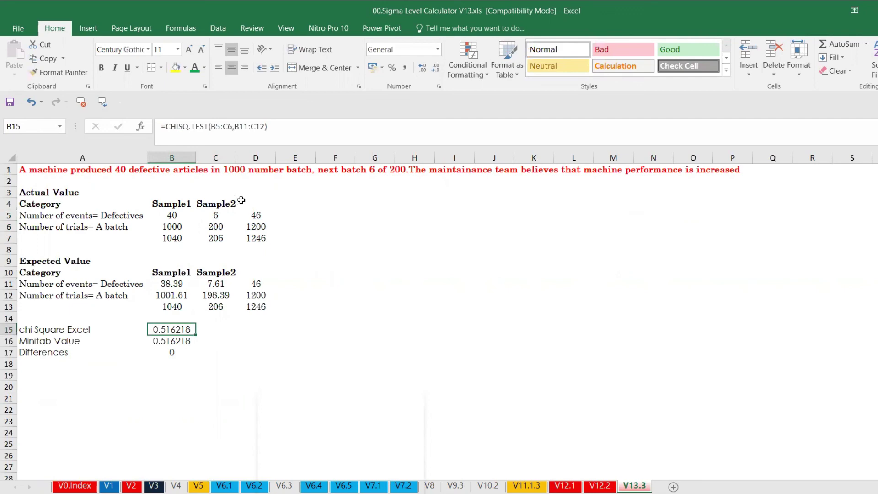
Switch to Minitab, run Cross Tabulation and Chi-Square on the summarized two-way table with Sample1 and Sample2 replacing the country columns, and return to Excel.
{"action": "key", "text": "alt+Tab"}
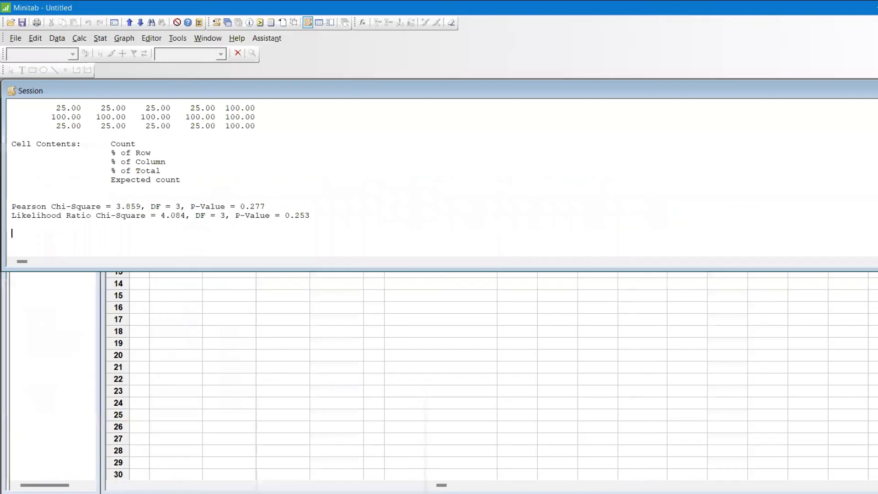
{"action": "key", "text": "ctrl+d"}
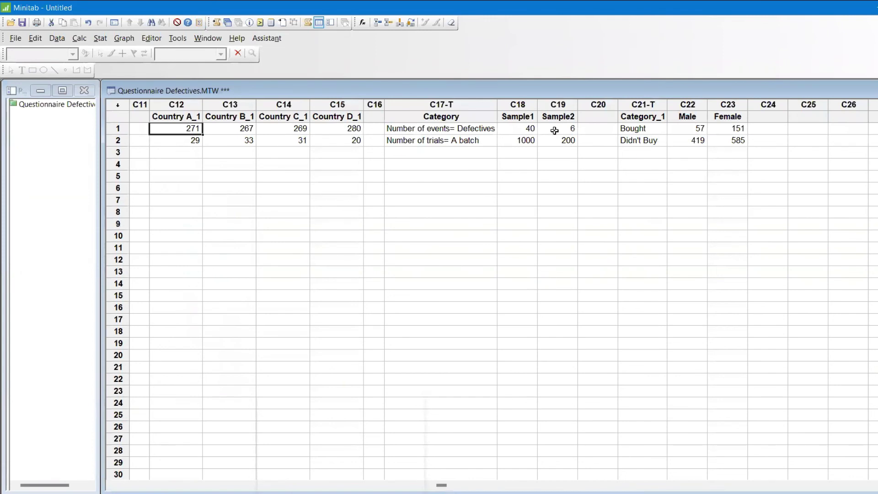
{"action": "left_click", "coordinate": [100, 38]}
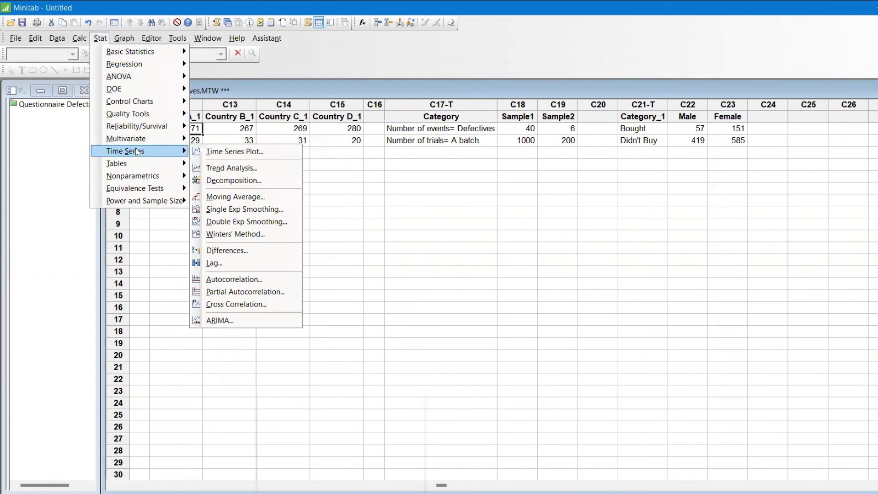
{"action": "mouse_move", "coordinate": [138, 163]}
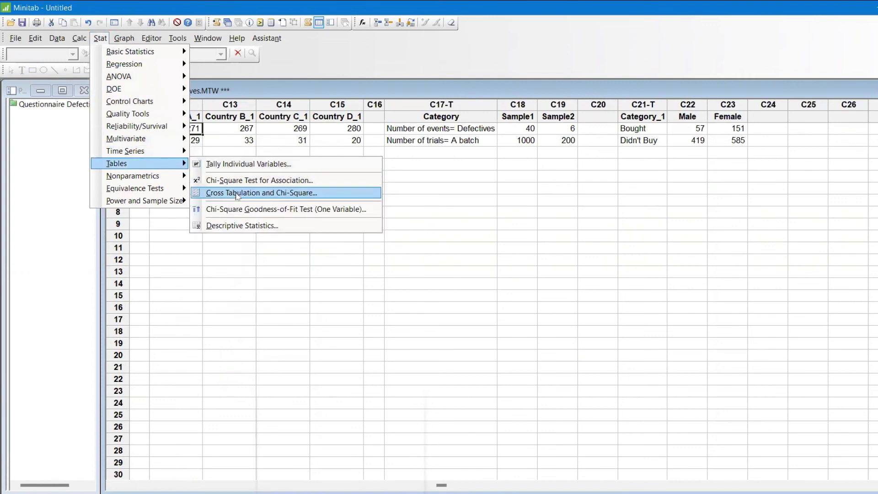
{"action": "left_click", "coordinate": [236, 193]}
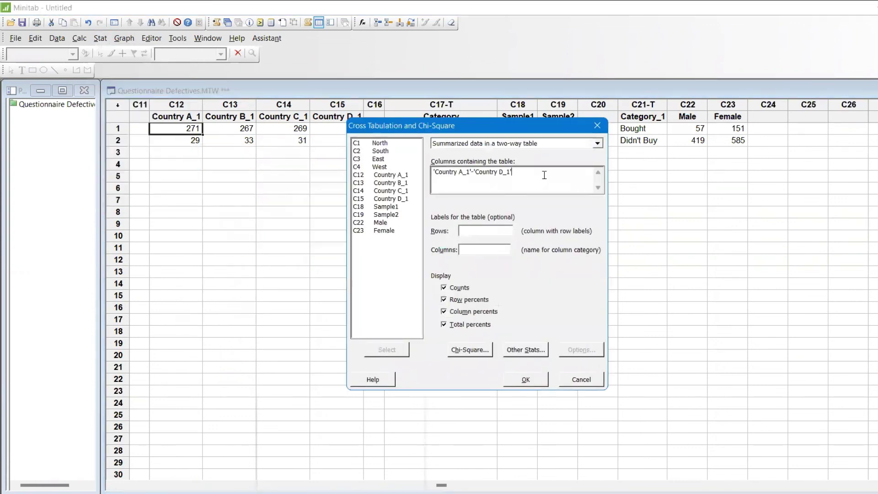
{"action": "key", "text": "BackSpace"}
{"action": "key", "text": "BackSpace"}
{"action": "key", "text": "BackSpace"}
{"action": "key", "text": "BackSpace"}
{"action": "key", "text": "BackSpace"}
{"action": "key", "text": "BackSpace"}
{"action": "key", "text": "BackSpace"}
{"action": "key", "text": "BackSpace"}
{"action": "key", "text": "BackSpace"}
{"action": "key", "text": "BackSpace"}
{"action": "key", "text": "BackSpace"}
{"action": "key", "text": "BackSpace"}
{"action": "key", "text": "BackSpace"}
{"action": "key", "text": "BackSpace"}
{"action": "key", "text": "BackSpace"}
{"action": "key", "text": "BackSpace"}
{"action": "key", "text": "BackSpace"}
{"action": "key", "text": "BackSpace"}
{"action": "key", "text": "BackSpace"}
{"action": "key", "text": "BackSpace"}
{"action": "double_click", "coordinate": [392, 207]}
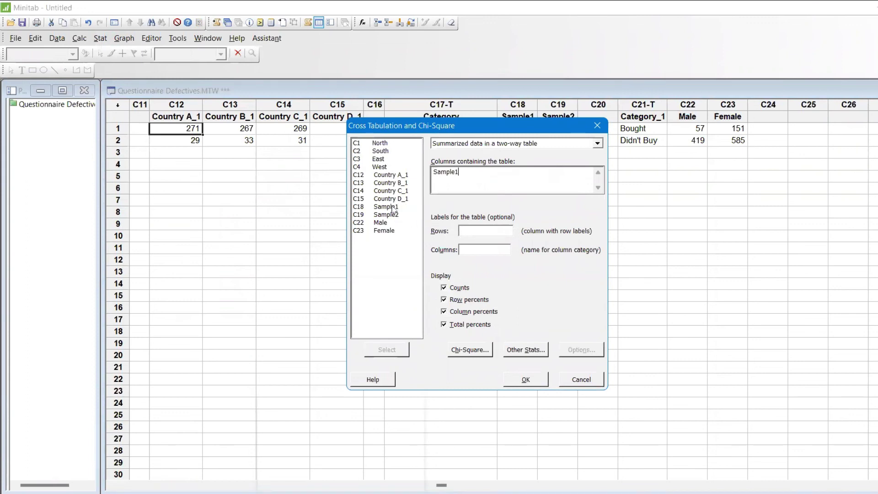
{"action": "double_click", "coordinate": [394, 215]}
{"action": "left_click", "coordinate": [526, 380]}
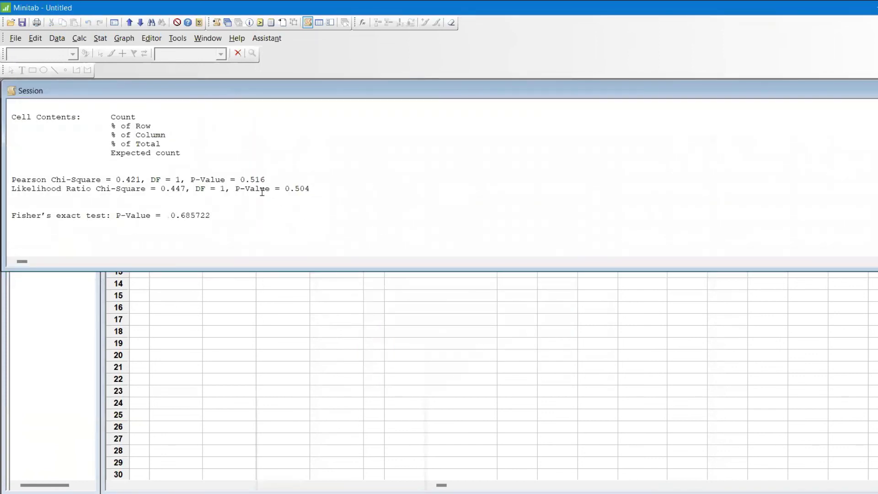
{"action": "key", "text": "alt+Tab"}
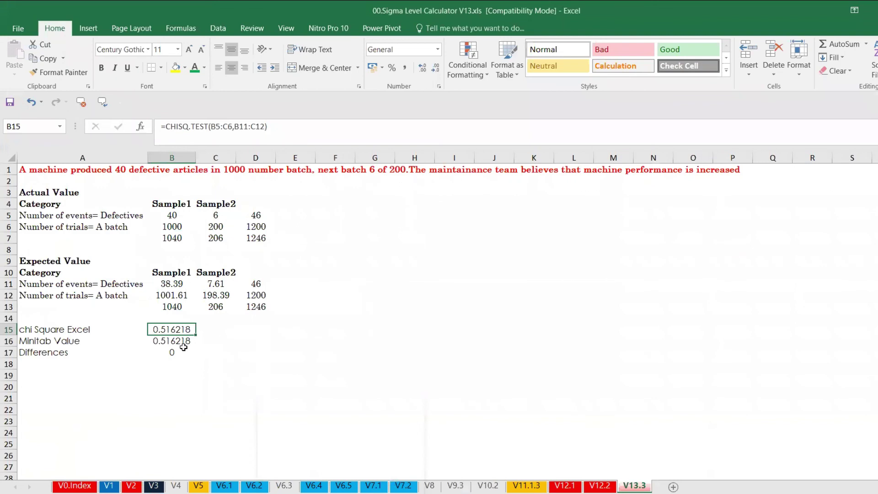